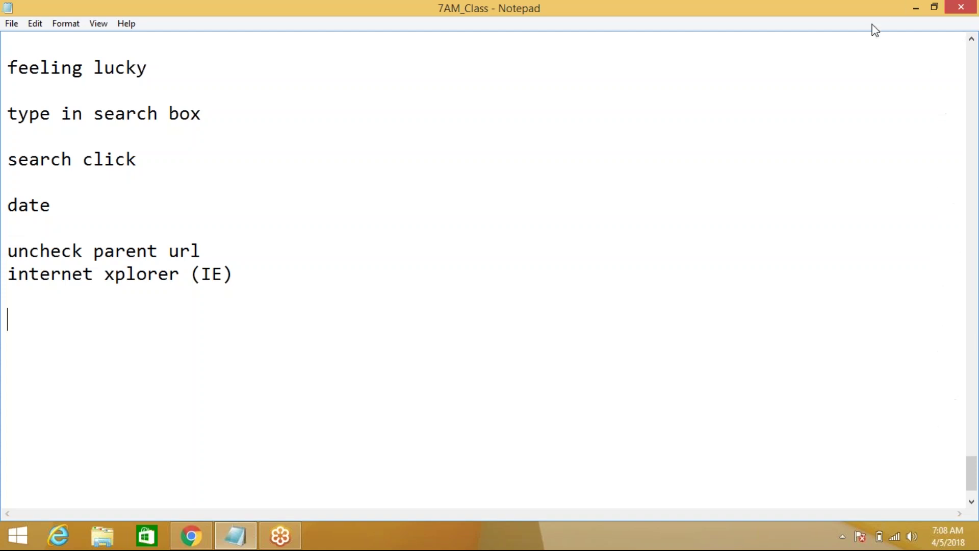
Add a dashed separator line below the internet explorer (IE) note
{"action": "left_click", "coordinate": [244, 277]}
{"action": "key", "text": "Return"}
Write the note 'inbuilt application --- VBO' under the separator, correcting the typo
{"action": "key", "text": "Return"}
{"action": "type", "text": "--------------"}
{"action": "key", "text": "Return"}
{"action": "key", "text": "Return"}
{"action": "type", "text": "inb"}
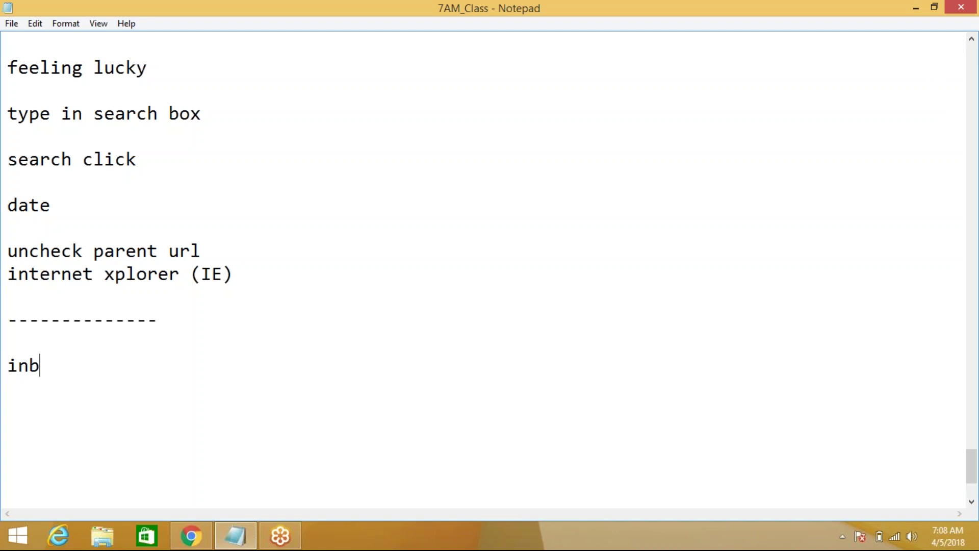
{"action": "type", "text": "uilt a"}
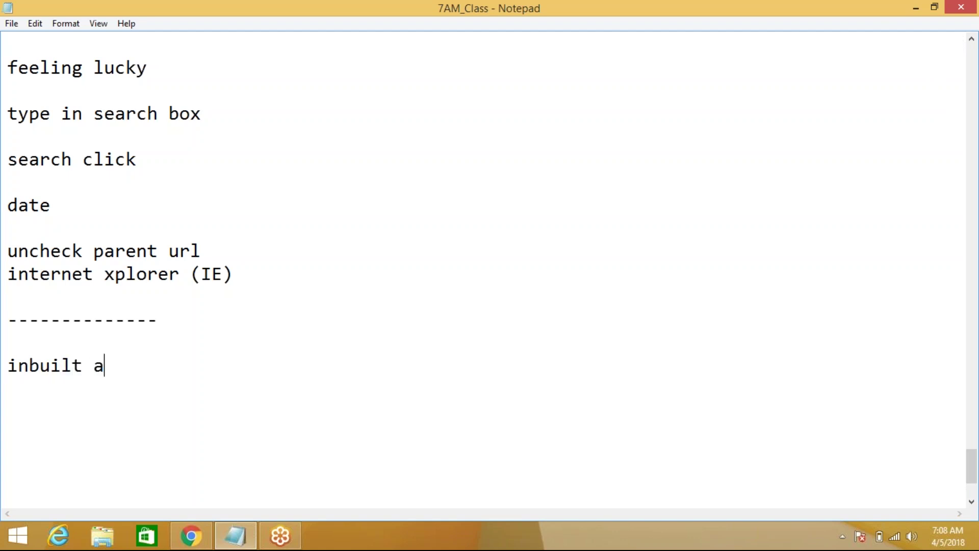
{"action": "type", "text": "pplication "}
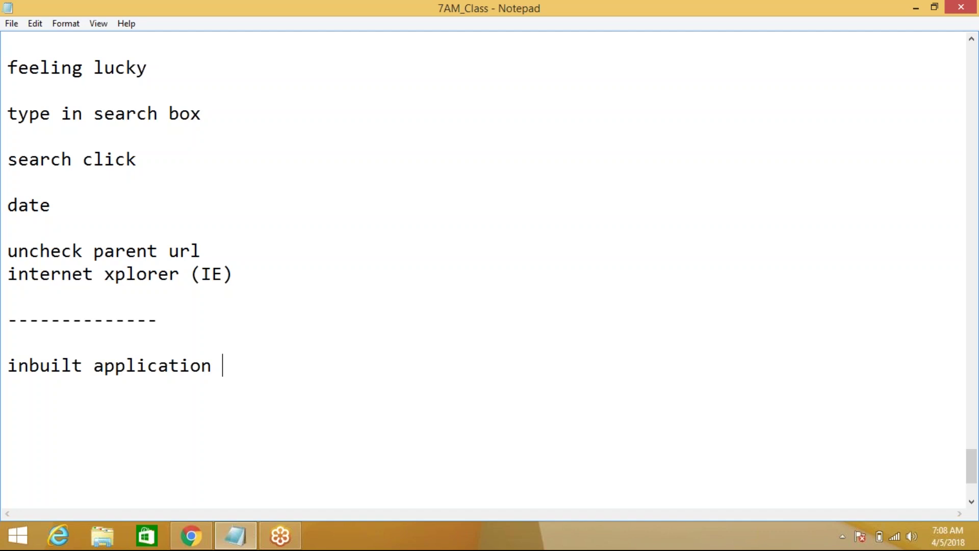
{"action": "type", "text": "--- VBO"}
{"action": "left_click", "coordinate": [795, 453]}
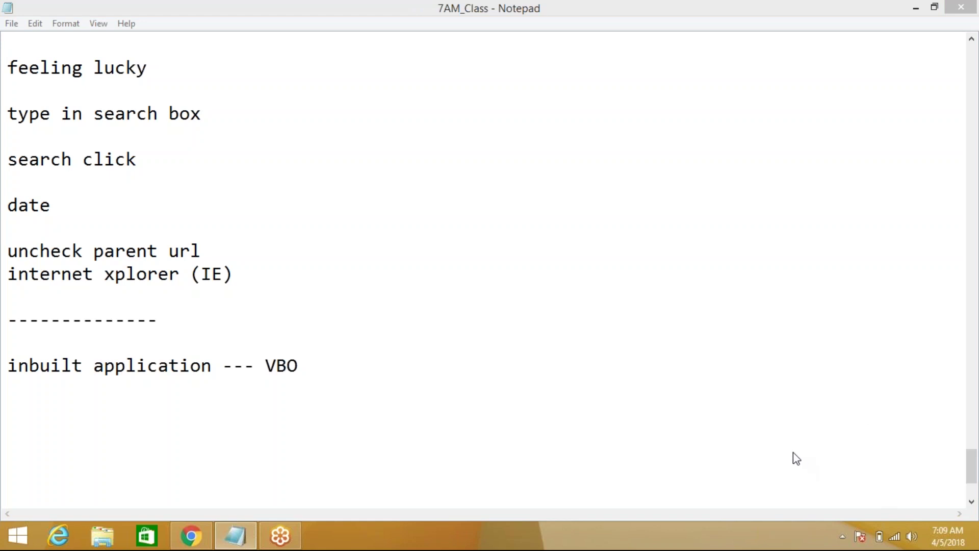
{"action": "left_click", "coordinate": [354, 355]}
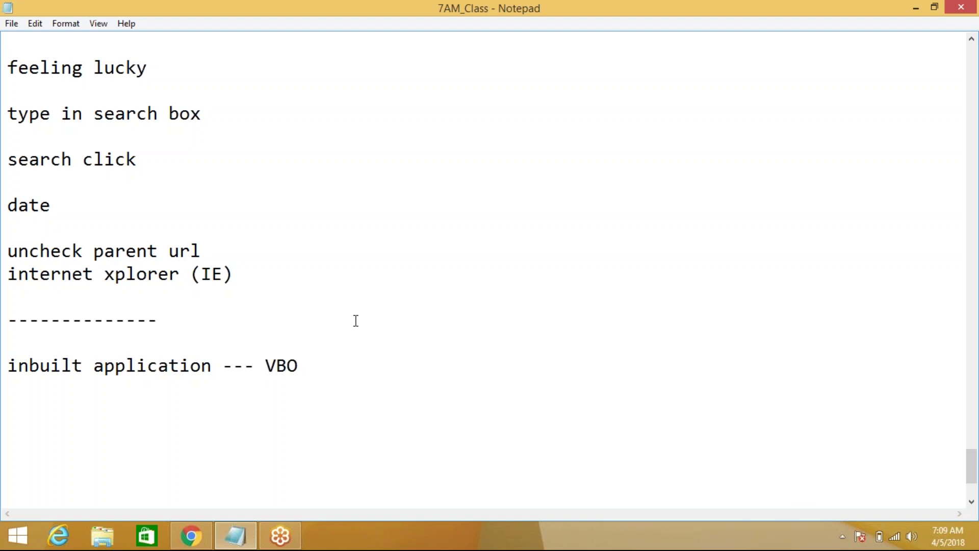
Add the line 'excel , word ,databases ,email' below the VBO note
{"action": "scroll", "coordinate": [358, 322], "scroll_direction": "up", "scroll_amount": 1}
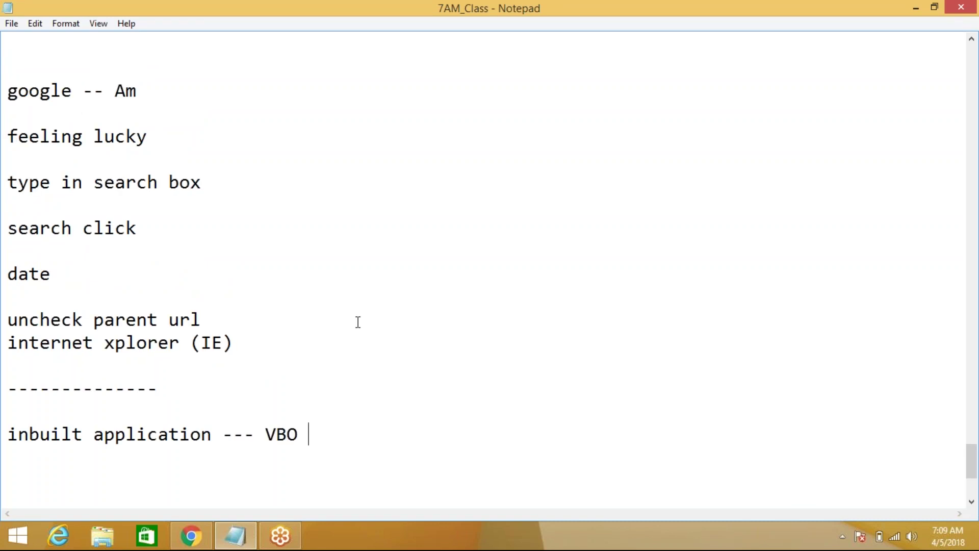
{"action": "scroll", "coordinate": [358, 322], "scroll_direction": "up", "scroll_amount": 2}
{"action": "scroll", "coordinate": [358, 322], "scroll_direction": "down", "scroll_amount": 1}
{"action": "scroll", "coordinate": [358, 322], "scroll_direction": "down", "scroll_amount": 2}
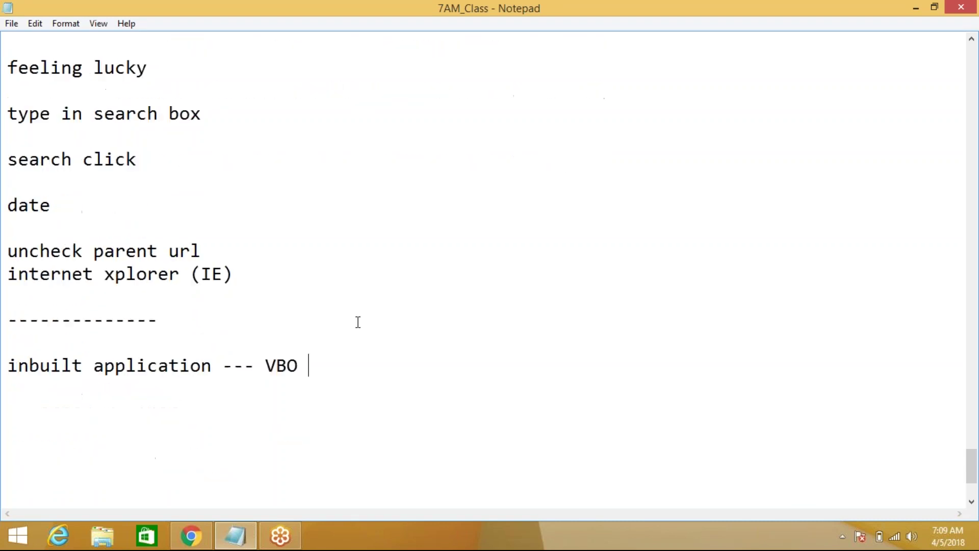
{"action": "scroll", "coordinate": [358, 322], "scroll_direction": "down", "scroll_amount": 1}
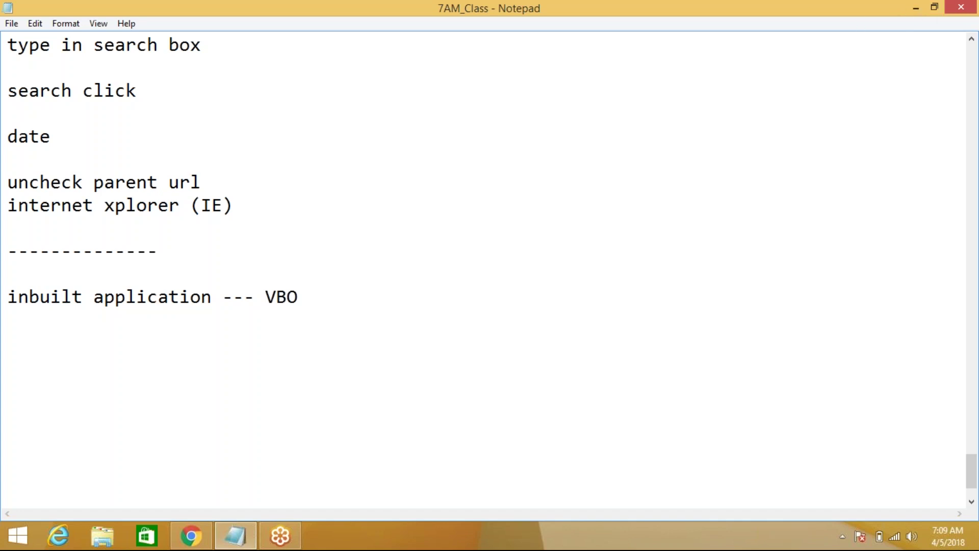
{"action": "left_click", "coordinate": [217, 246]}
{"action": "key", "text": "Return"}
{"action": "key", "text": "Return"}
{"action": "type", "text": "excel"}
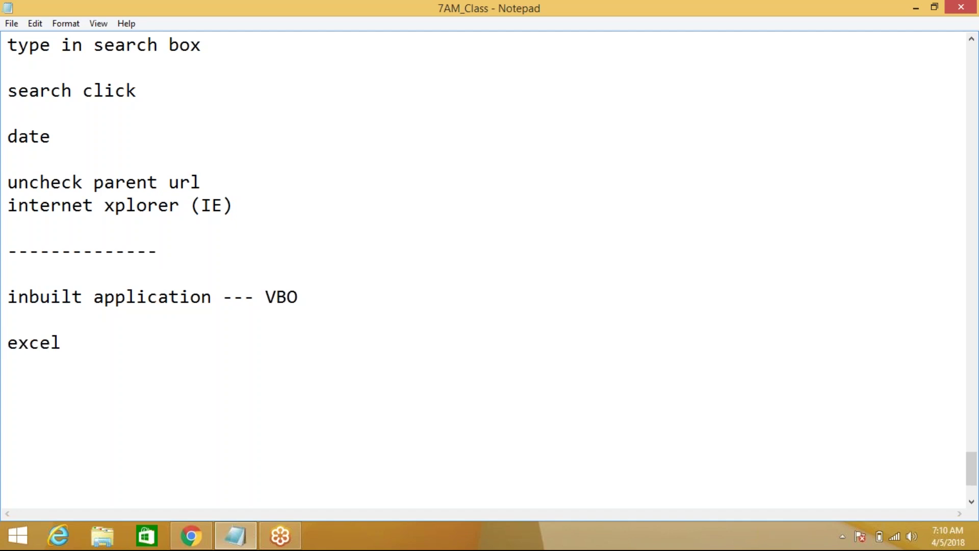
{"action": "type", "text": " , word ,databas"}
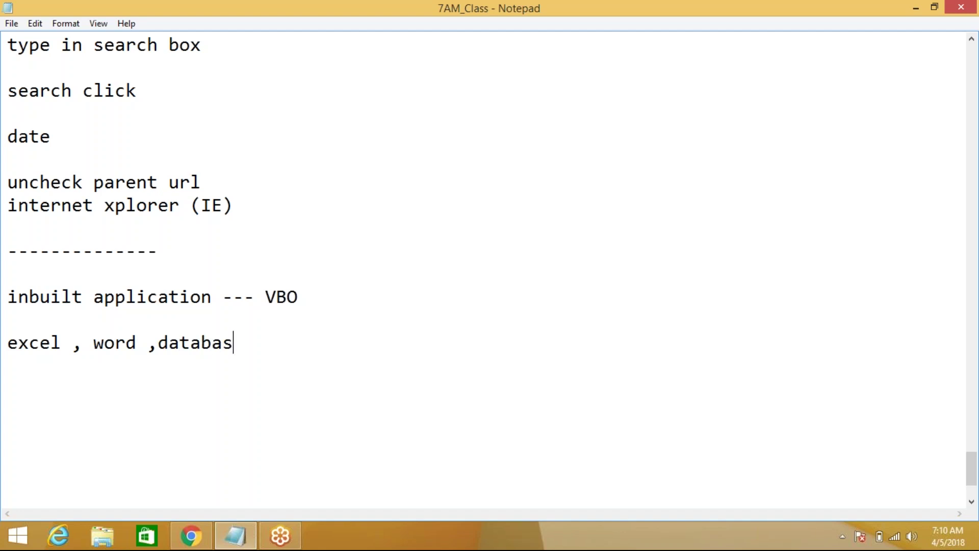
{"action": "type", "text": "es ,email"}
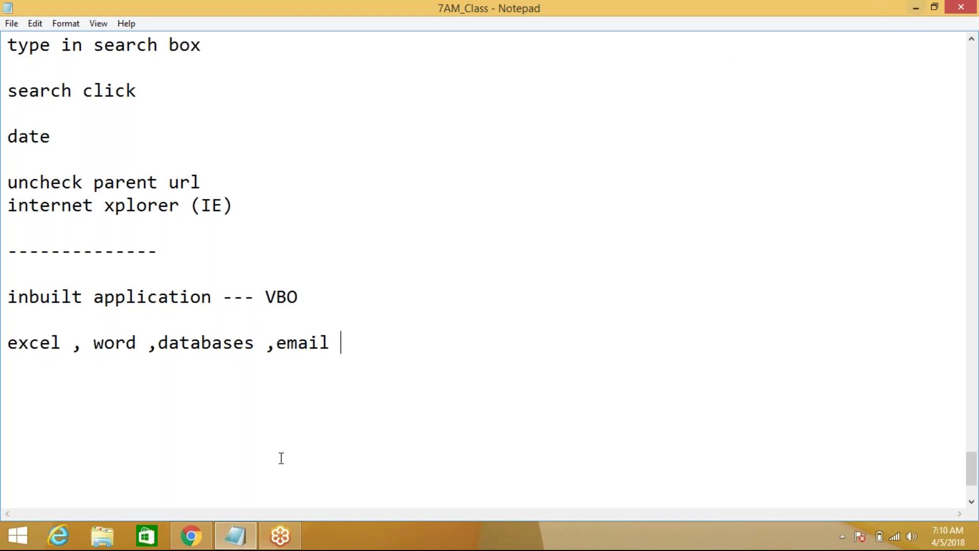
Minimize Notepad and Chrome, launch Blue Prism and sign in with the user name and password
{"action": "left_click", "coordinate": [916, 7]}
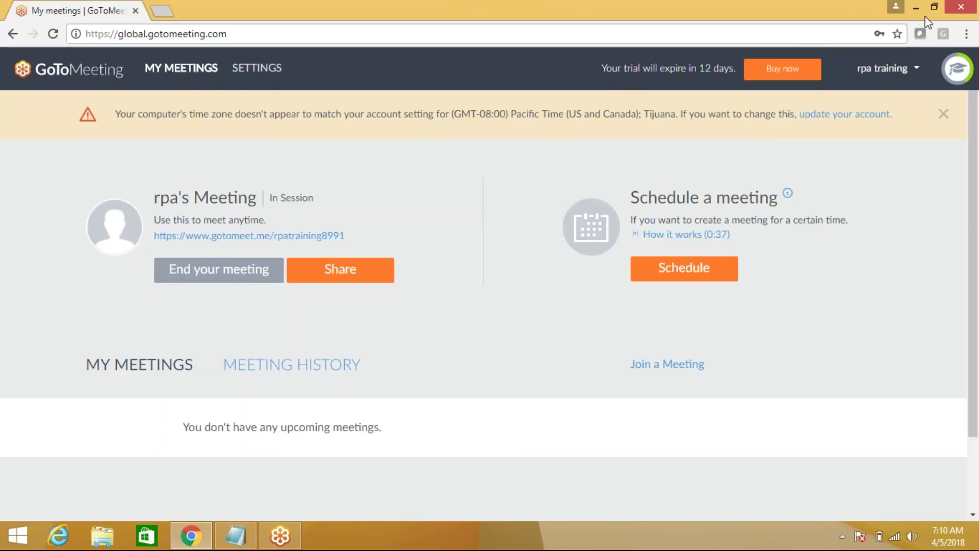
{"action": "left_click", "coordinate": [916, 7]}
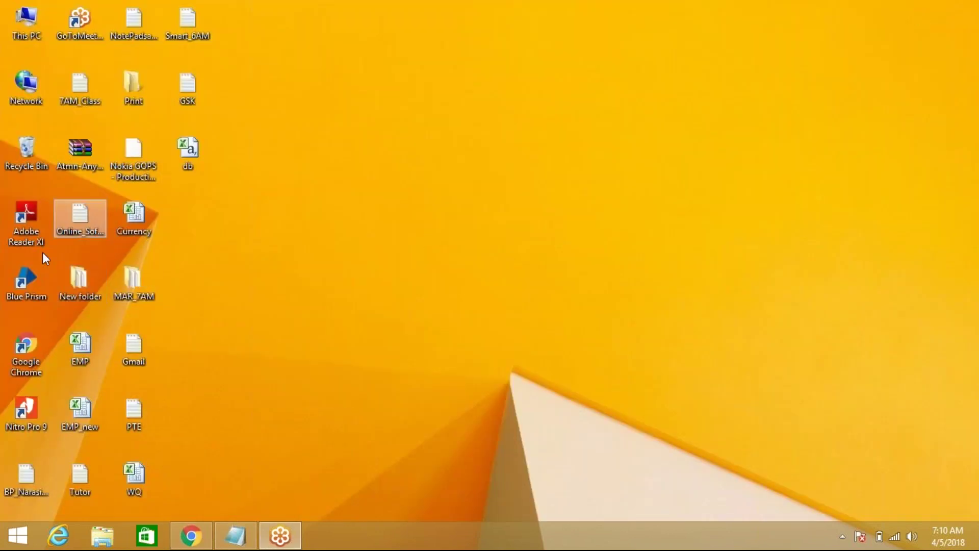
{"action": "double_click", "coordinate": [27, 279]}
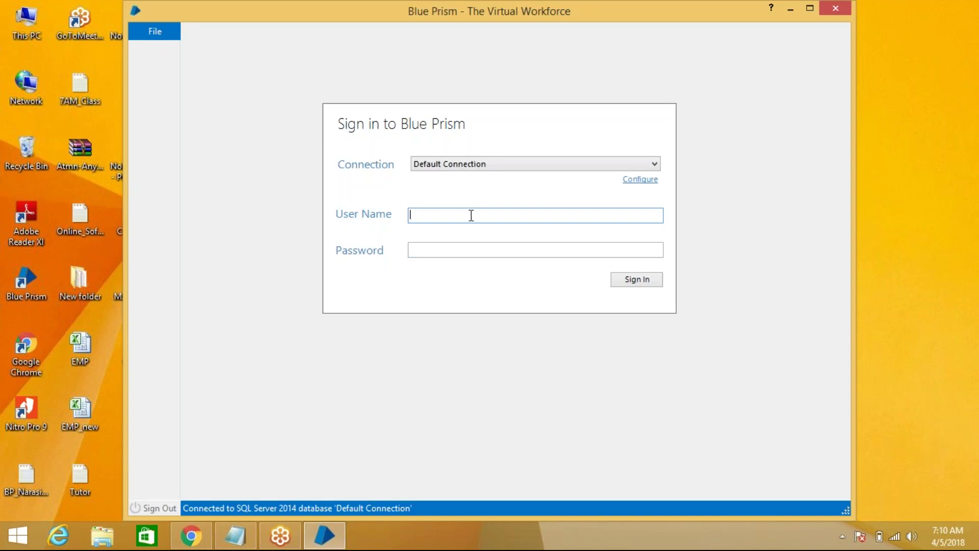
{"action": "type", "text": "admin"}
{"action": "key", "text": "Tab"}
{"action": "type", "text": "•••••••"}
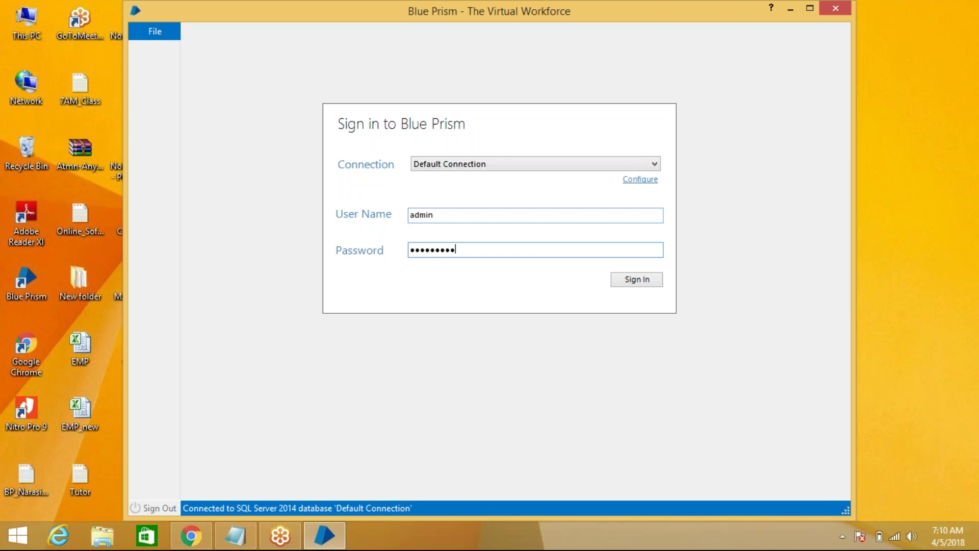
{"action": "key", "text": "Return"}
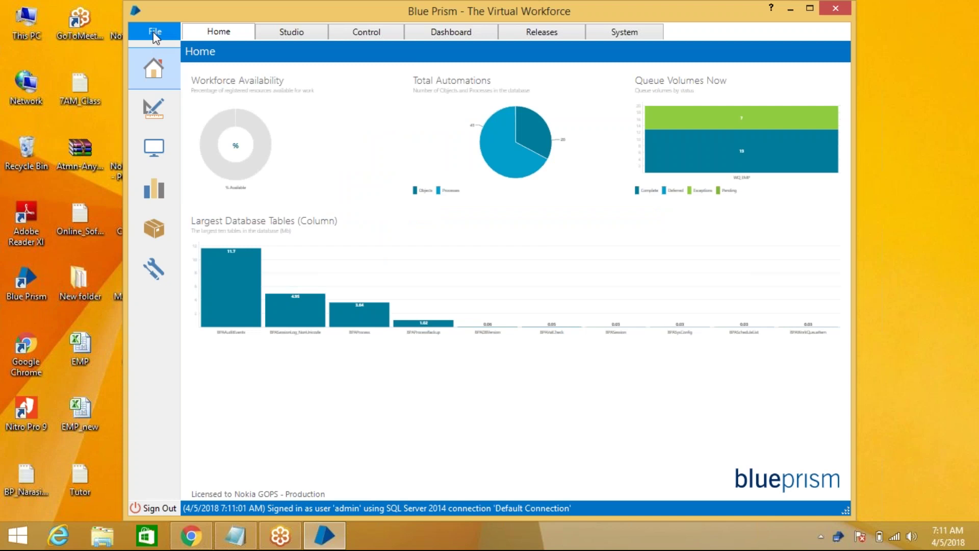
Maximize Blue Prism and start a File > Import release, browsing for the file
{"action": "left_click", "coordinate": [810, 8]}
{"action": "left_click", "coordinate": [31, 26]}
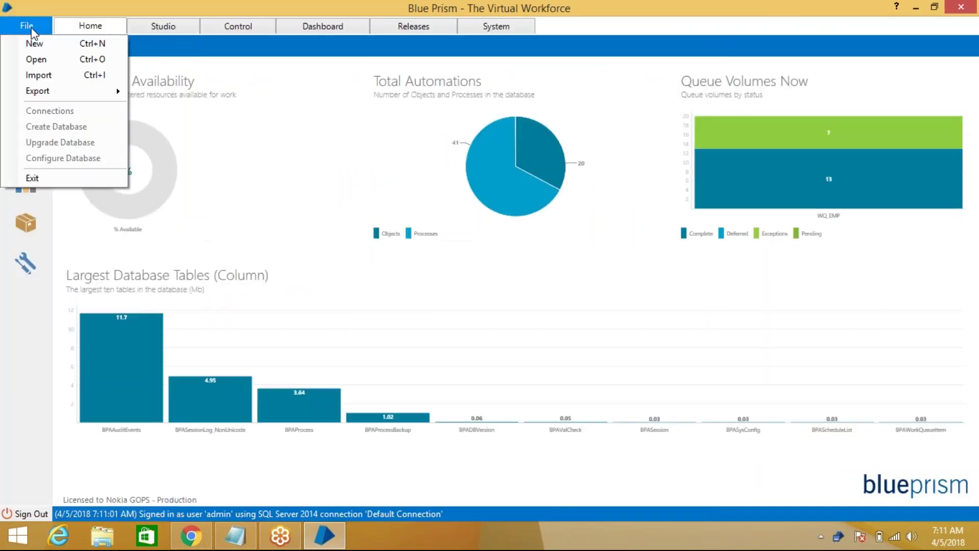
{"action": "left_click", "coordinate": [70, 79]}
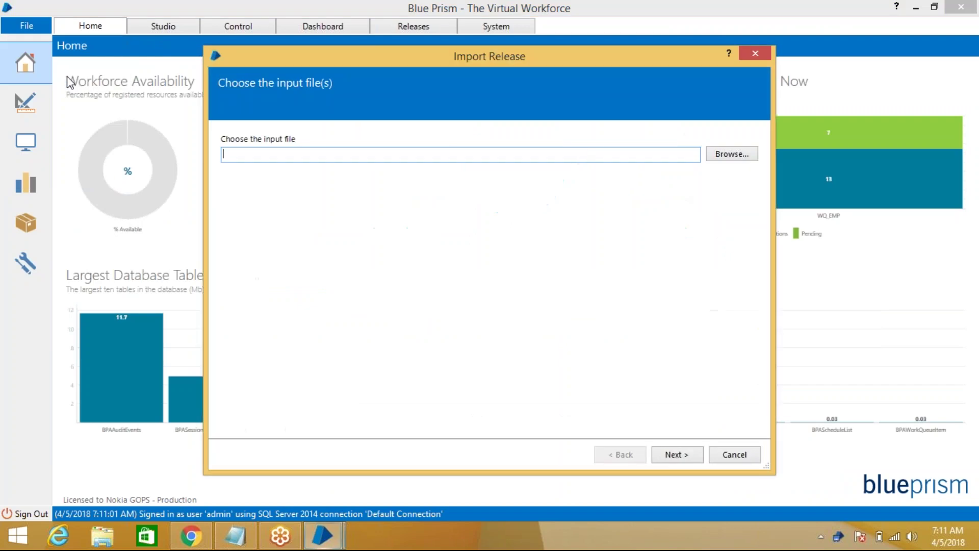
{"action": "left_click", "coordinate": [737, 154]}
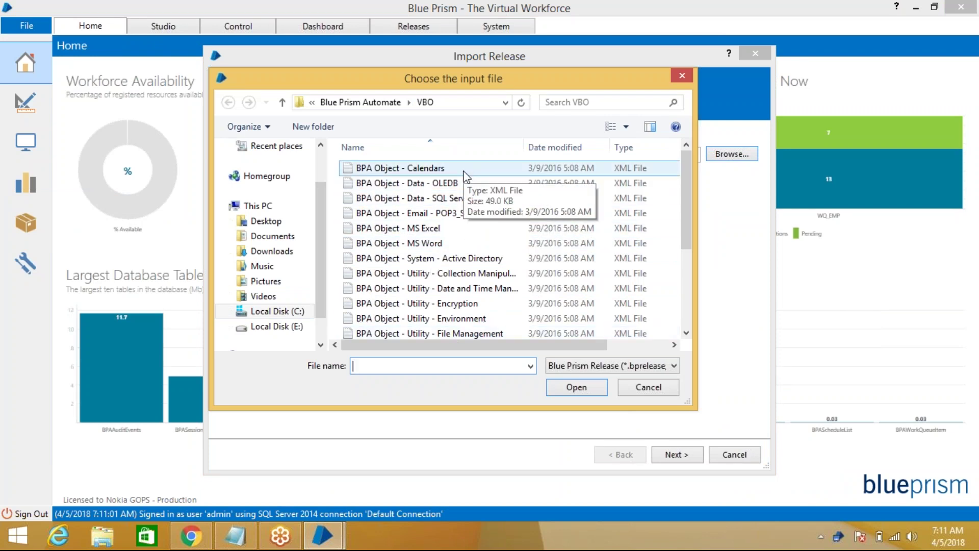
Navigate to C:\Program Files\Blue Prism Limited\Blue Prism Automate\VBO
{"action": "left_click", "coordinate": [285, 312]}
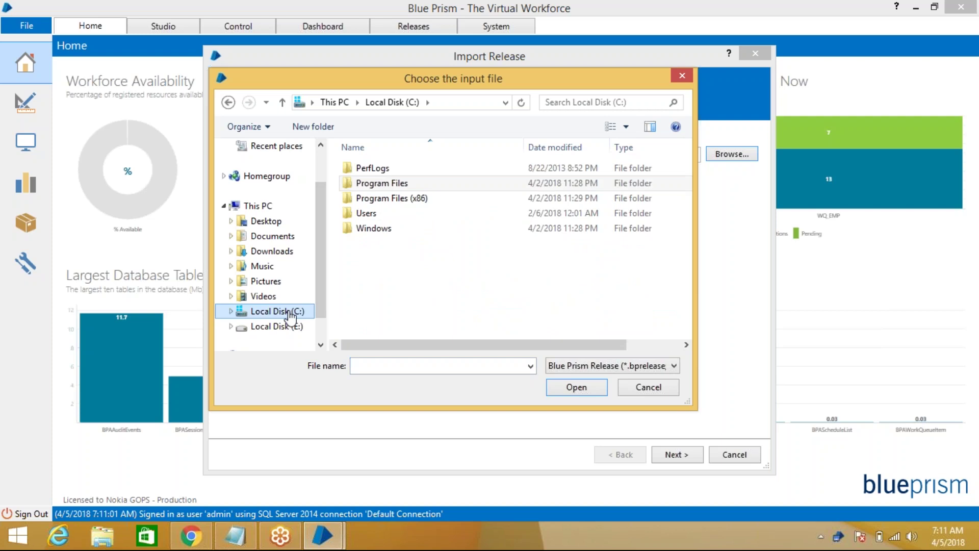
{"action": "double_click", "coordinate": [389, 184]}
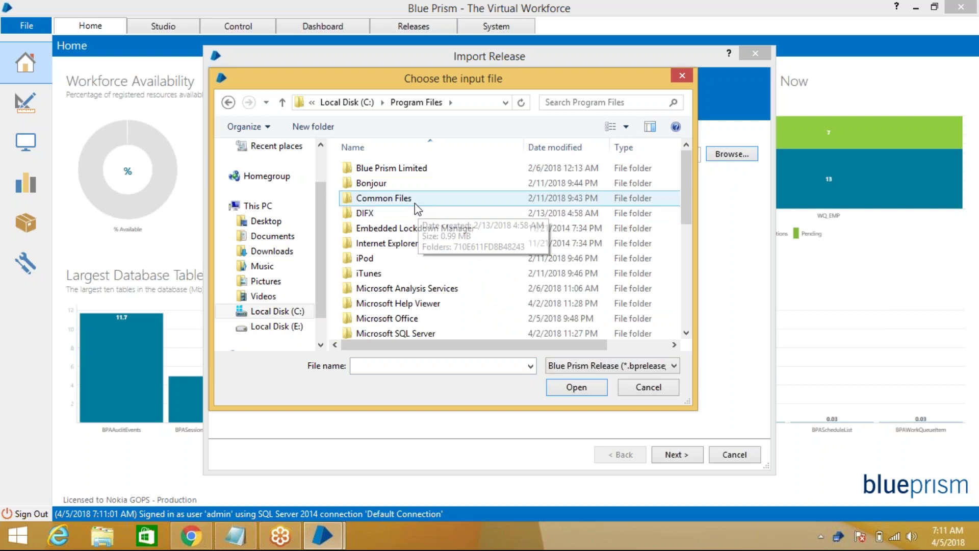
{"action": "left_click", "coordinate": [427, 169]}
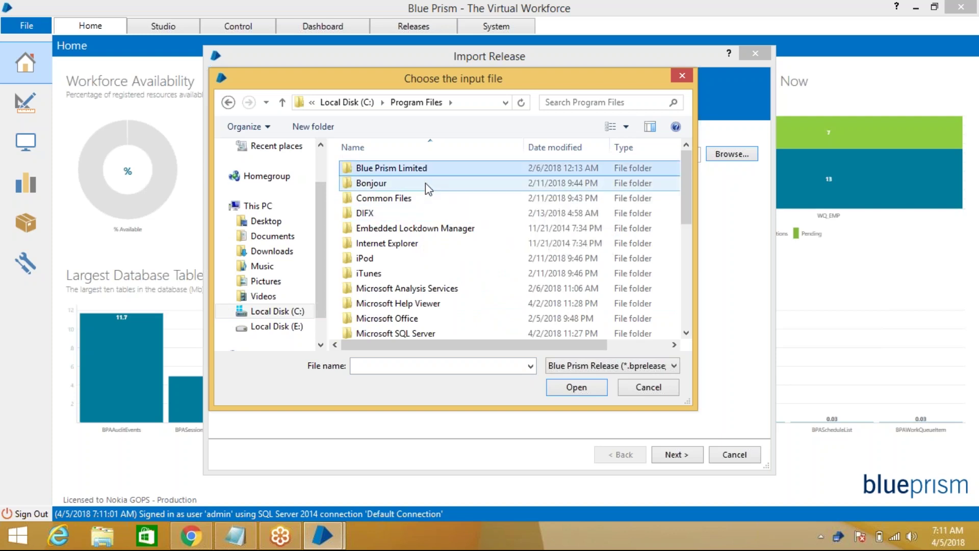
{"action": "double_click", "coordinate": [425, 171]}
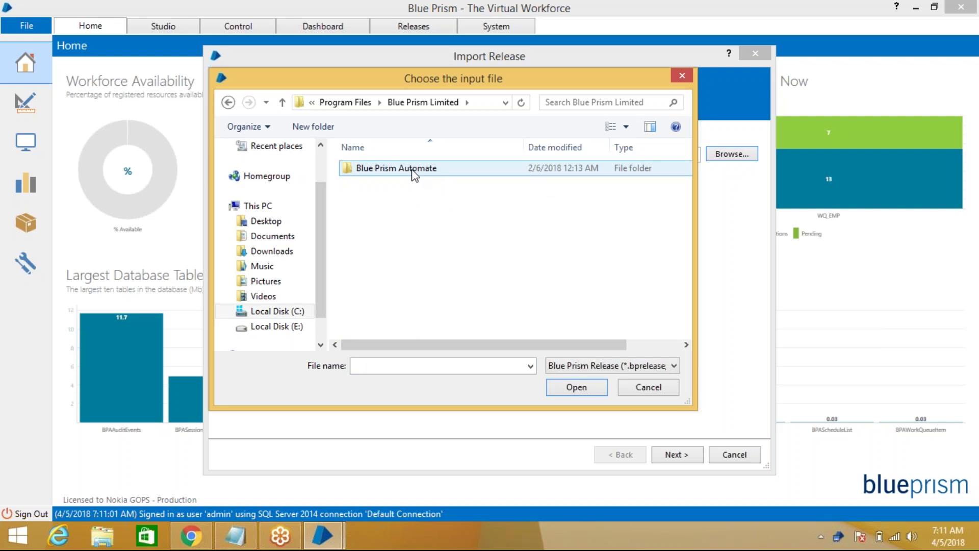
{"action": "left_click", "coordinate": [413, 172]}
{"action": "double_click", "coordinate": [413, 171]}
{"action": "left_click", "coordinate": [396, 197]}
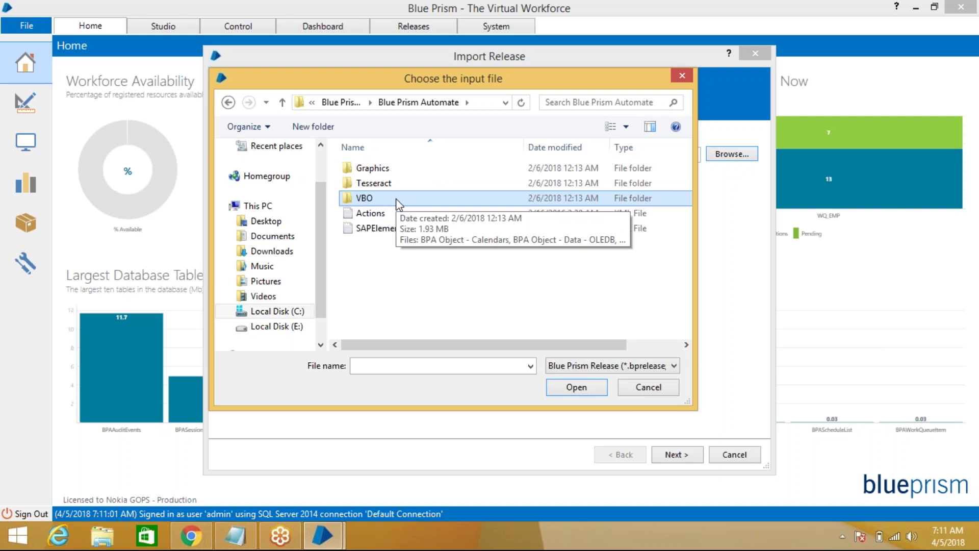
{"action": "double_click", "coordinate": [397, 199]}
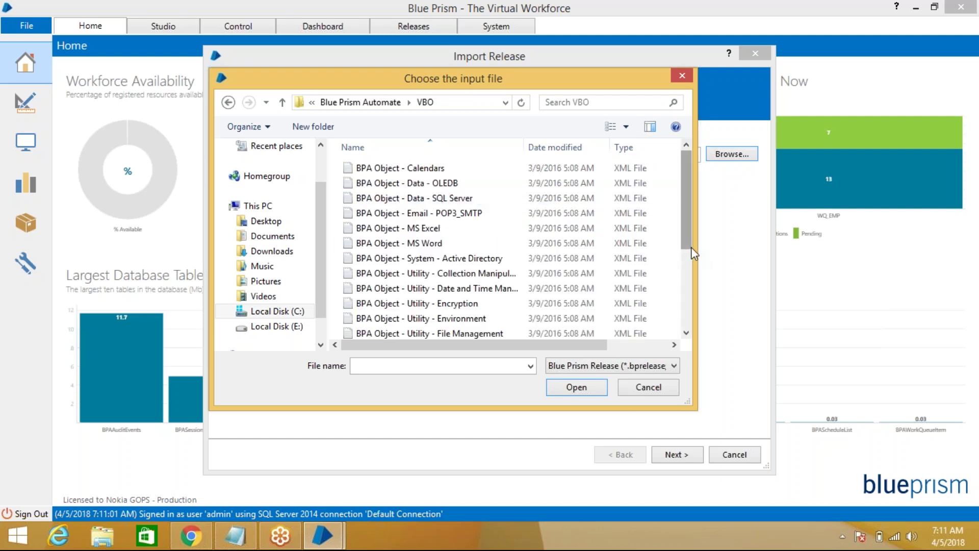
Select 'BPA Object - MS Excel' in the VBO folder as the release to import
{"action": "left_click_drag", "start_coordinate": [690, 222], "coordinate": [691, 181]}
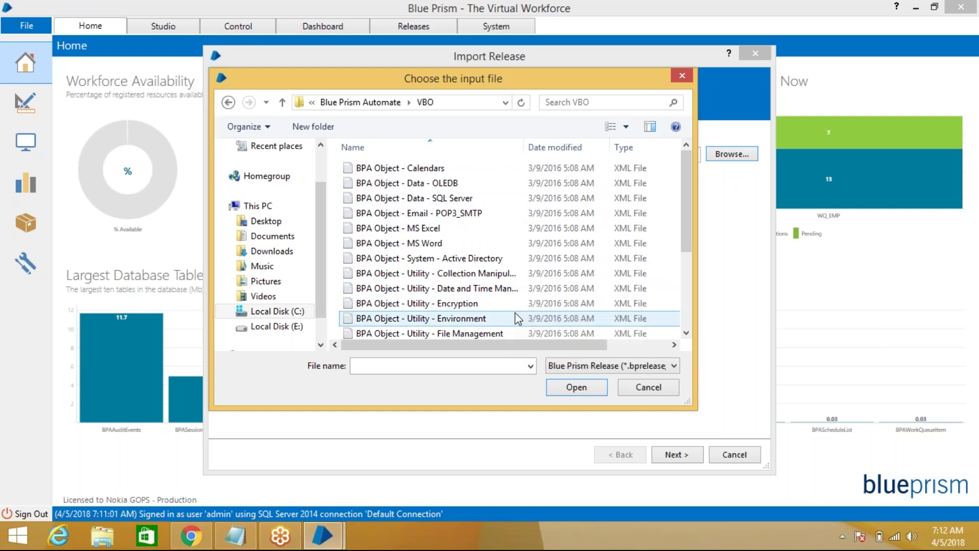
{"action": "left_click", "coordinate": [449, 228]}
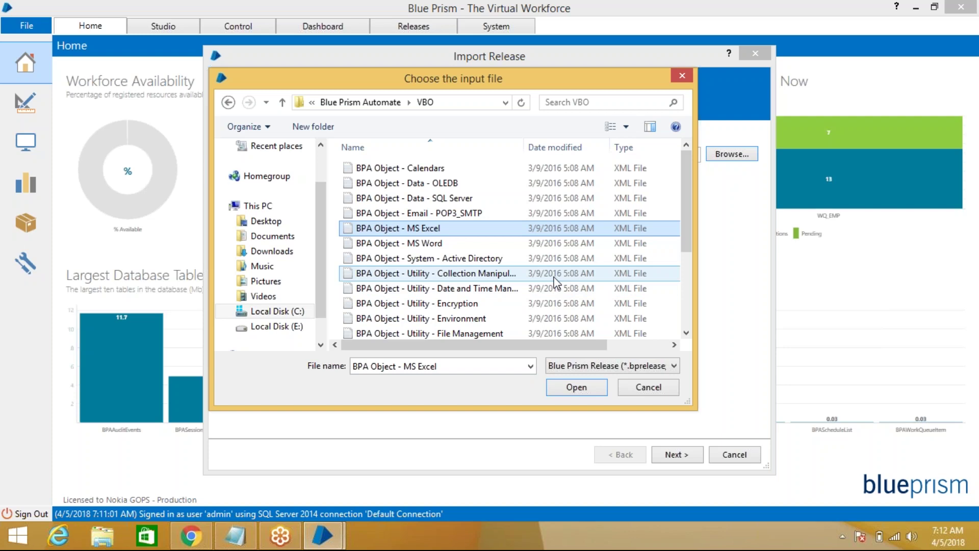
{"action": "left_click", "coordinate": [577, 389]}
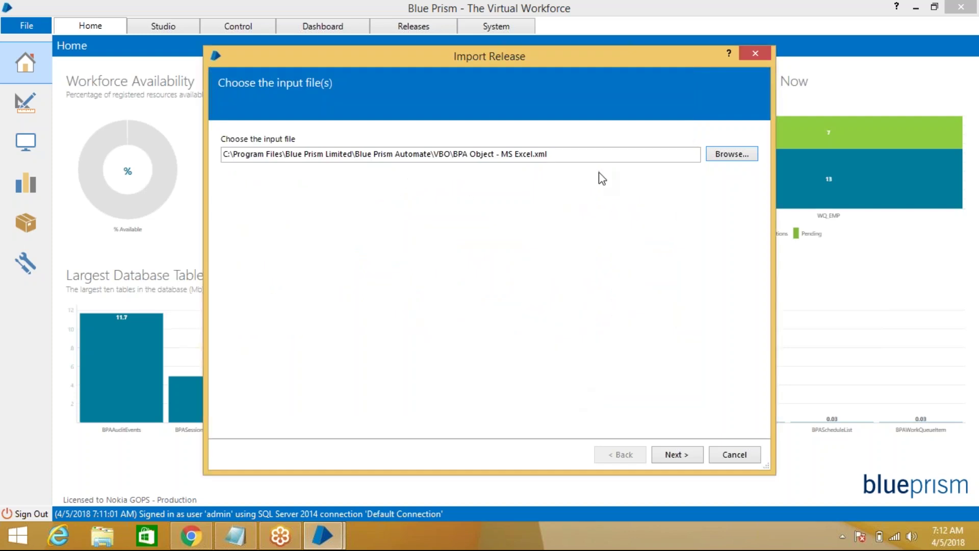
Complete the import, overwriting the existing MS Excel business object, and close the wizard
{"action": "left_click", "coordinate": [683, 458]}
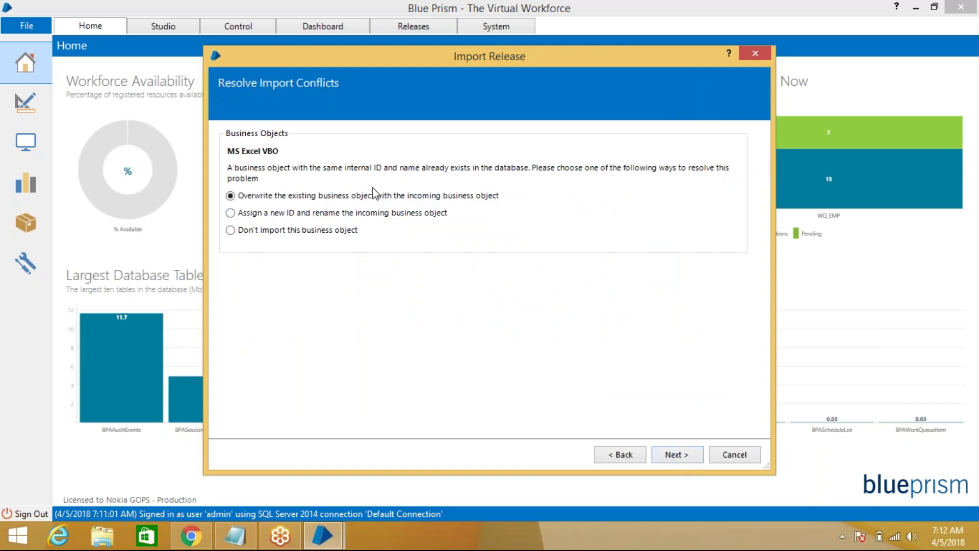
{"action": "left_click", "coordinate": [675, 457]}
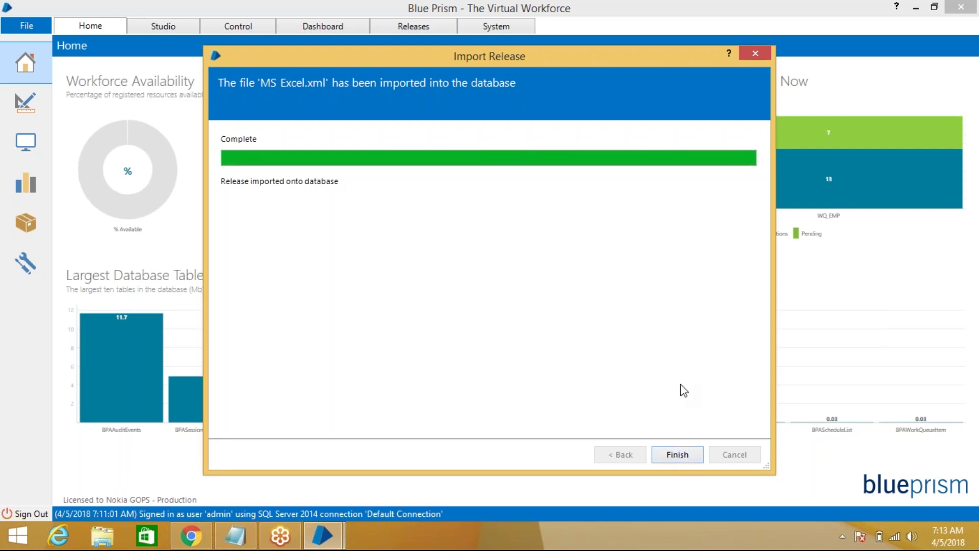
{"action": "left_click", "coordinate": [678, 454]}
Re-import BPA Object - MS Excel.xml from the VBO folder and finish the wizard
{"action": "left_click", "coordinate": [28, 25]}
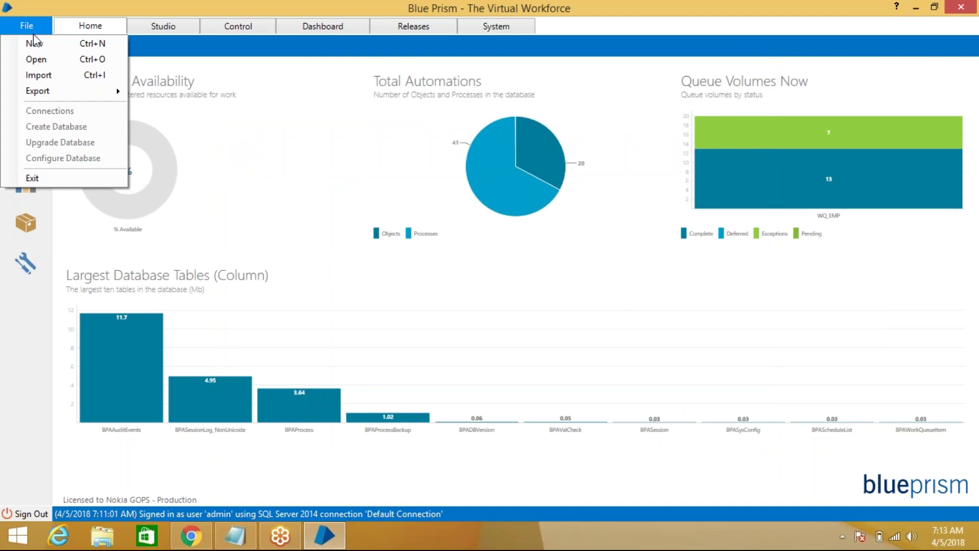
{"action": "left_click", "coordinate": [60, 81]}
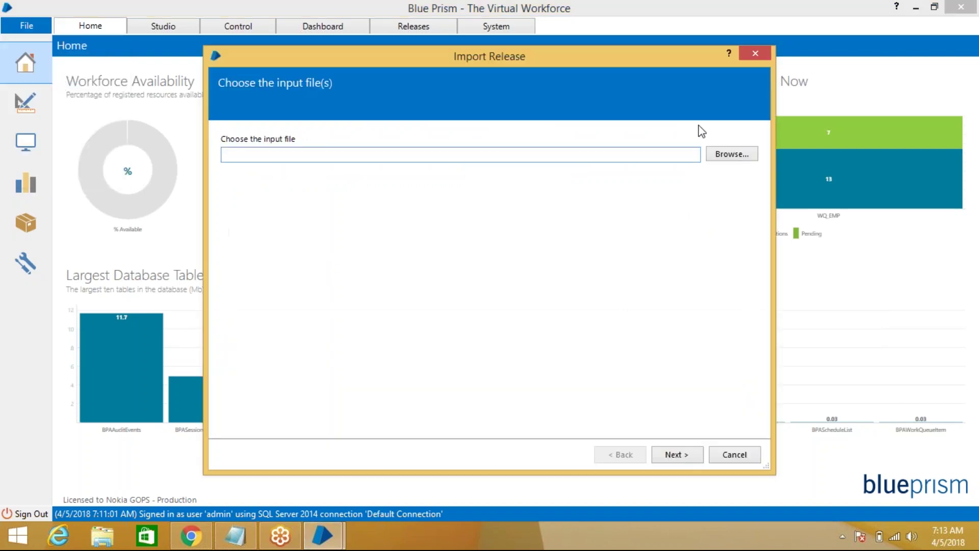
{"action": "left_click", "coordinate": [739, 157]}
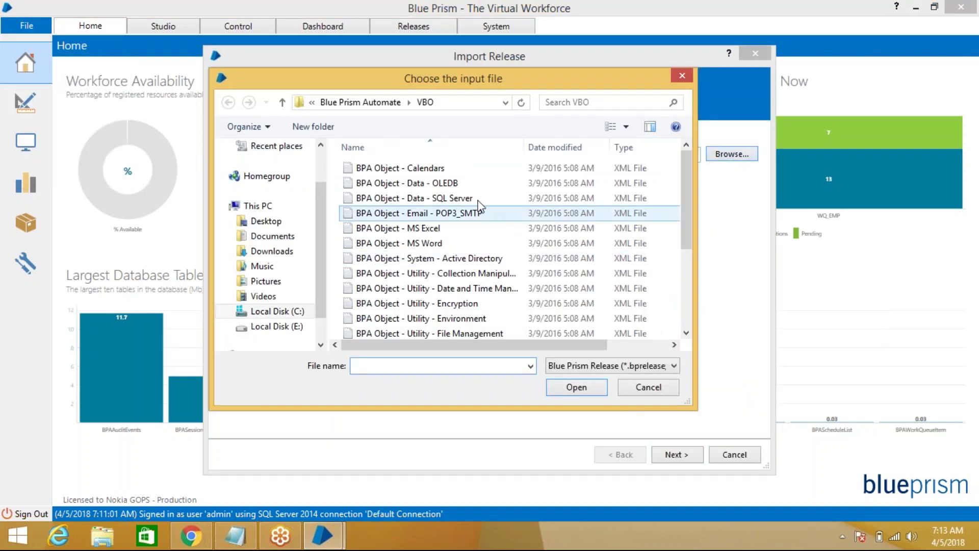
{"action": "left_click", "coordinate": [465, 230]}
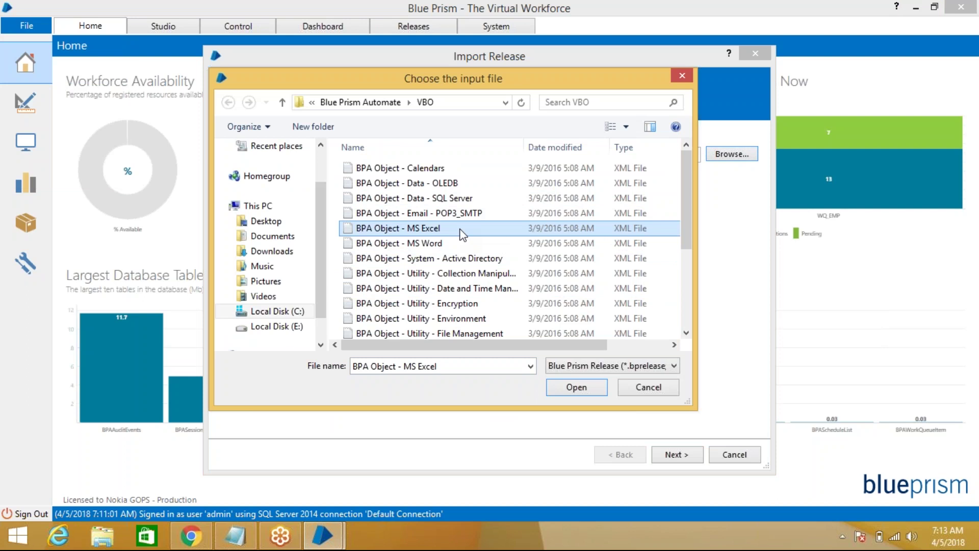
{"action": "left_click", "coordinate": [590, 386]}
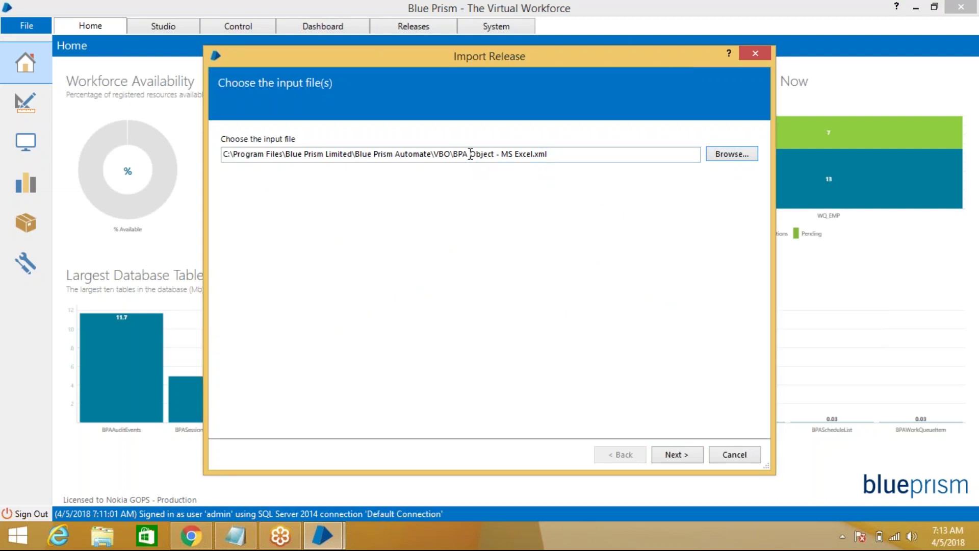
{"action": "left_click", "coordinate": [685, 455]}
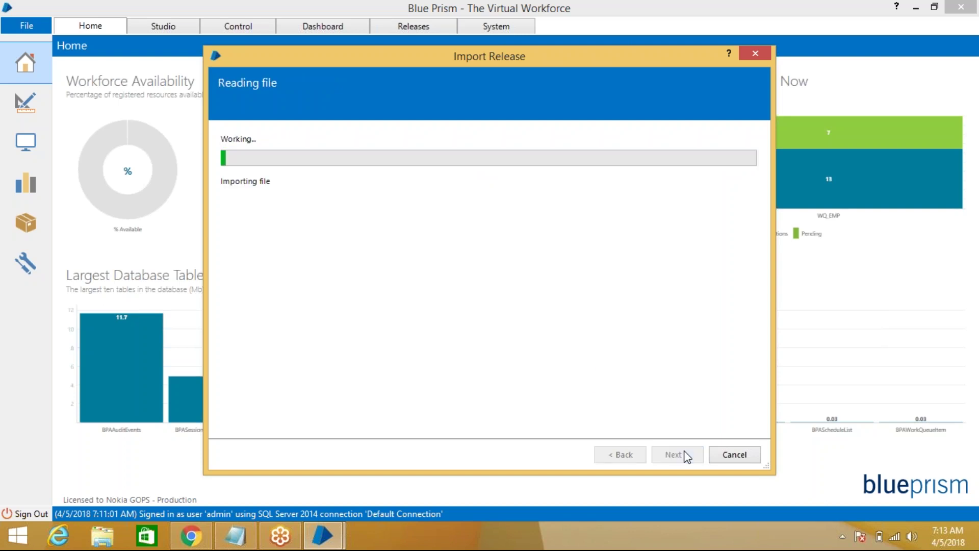
{"action": "left_click", "coordinate": [678, 453]}
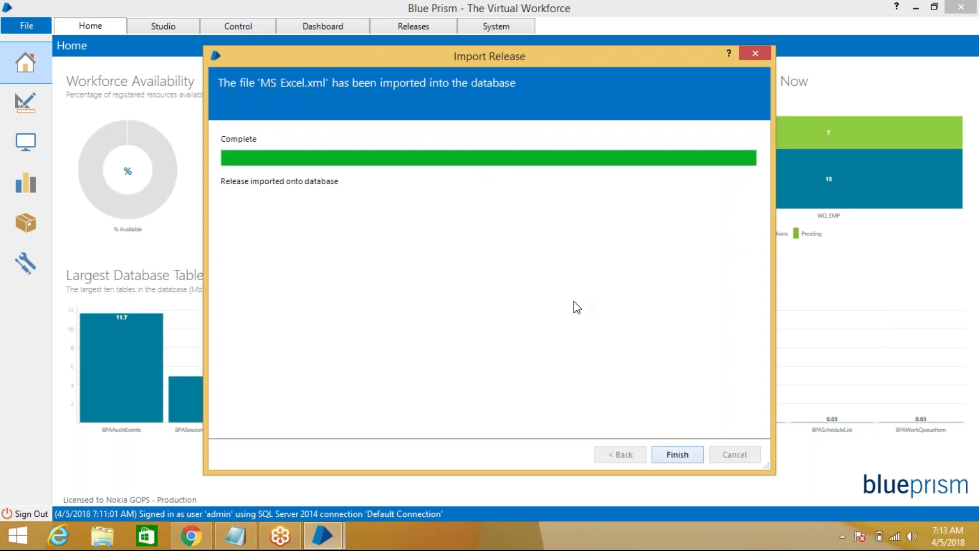
{"action": "left_click", "coordinate": [683, 455]}
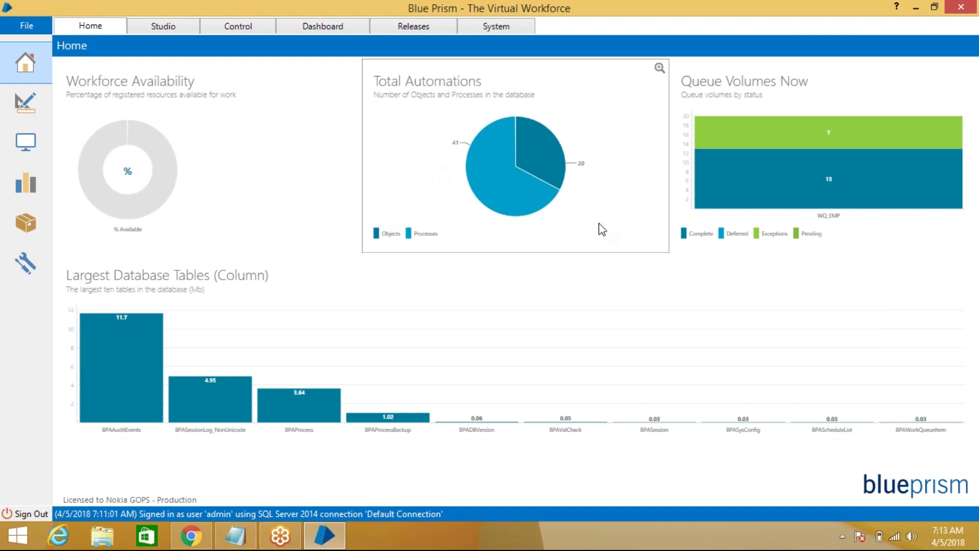
Open the Studio area to see MS Excel VBO listed under Objects
{"action": "mouse_move", "coordinate": [722, 179]}
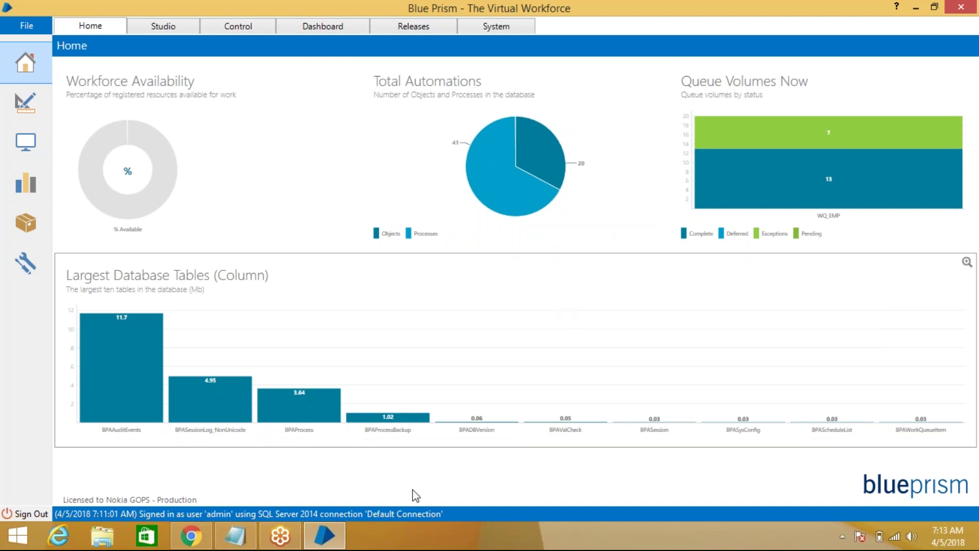
{"action": "left_click", "coordinate": [171, 31]}
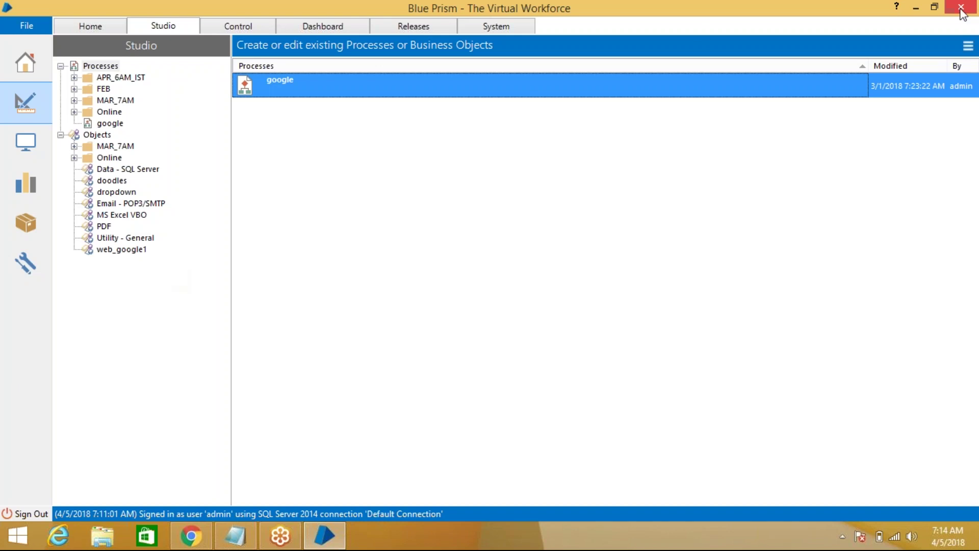
Open MS Excel VBO and view its pages from Remove Blank Rows to Create Instance
{"action": "left_click", "coordinate": [122, 214]}
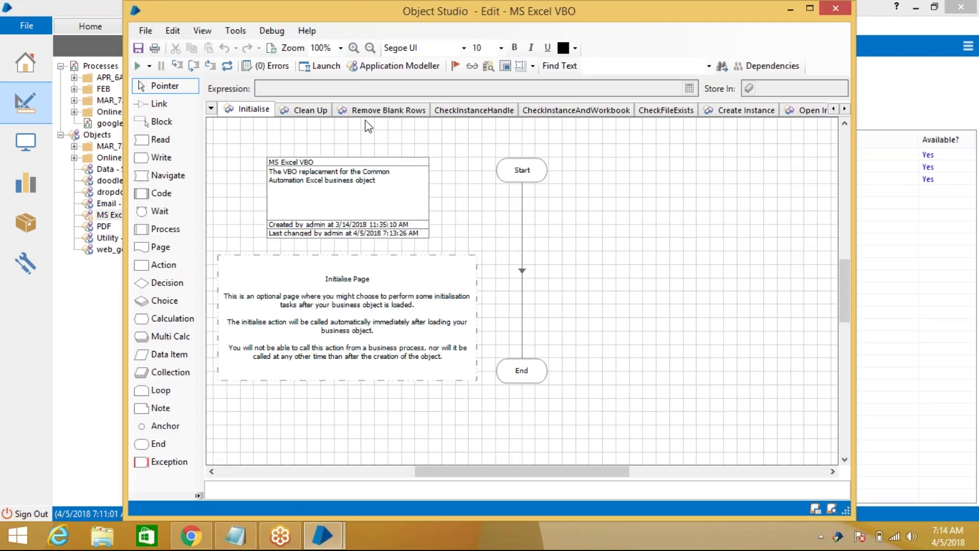
{"action": "left_click", "coordinate": [391, 113]}
{"action": "left_click", "coordinate": [467, 110]}
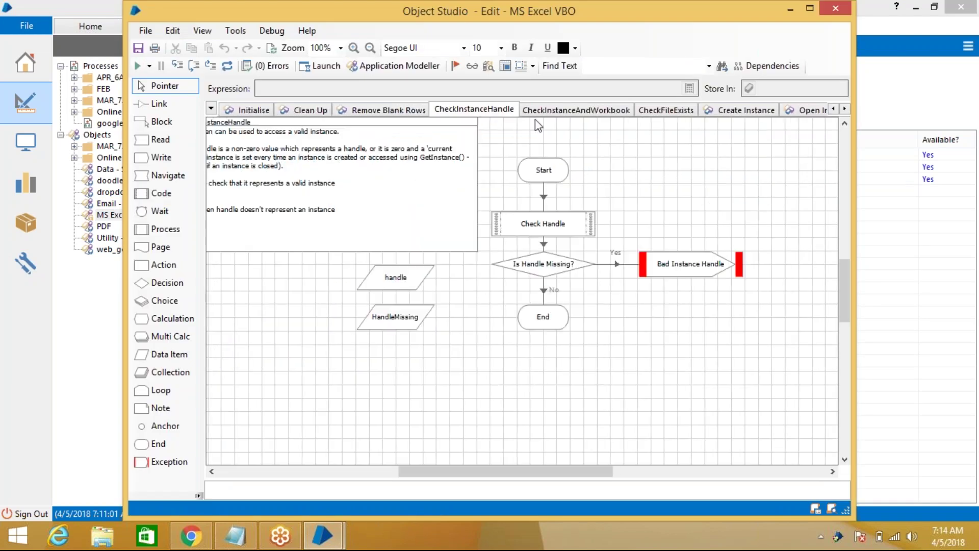
{"action": "left_click", "coordinate": [571, 111]}
{"action": "left_click", "coordinate": [666, 110]}
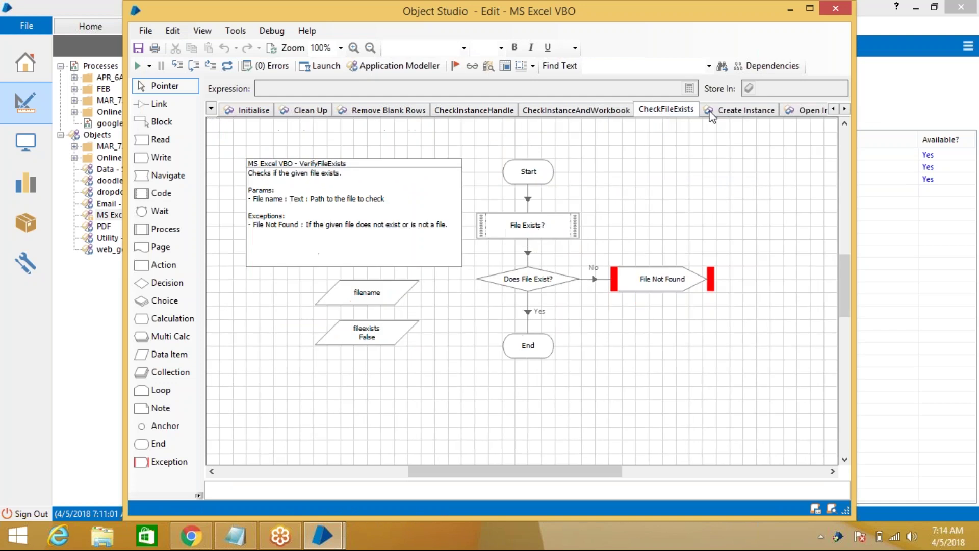
{"action": "left_click", "coordinate": [723, 111]}
Maximize the object editor, view the Open Instance and Attach pages, then return to the 7AM_Class notes
{"action": "left_click", "coordinate": [810, 8]}
{"action": "left_click", "coordinate": [694, 104]}
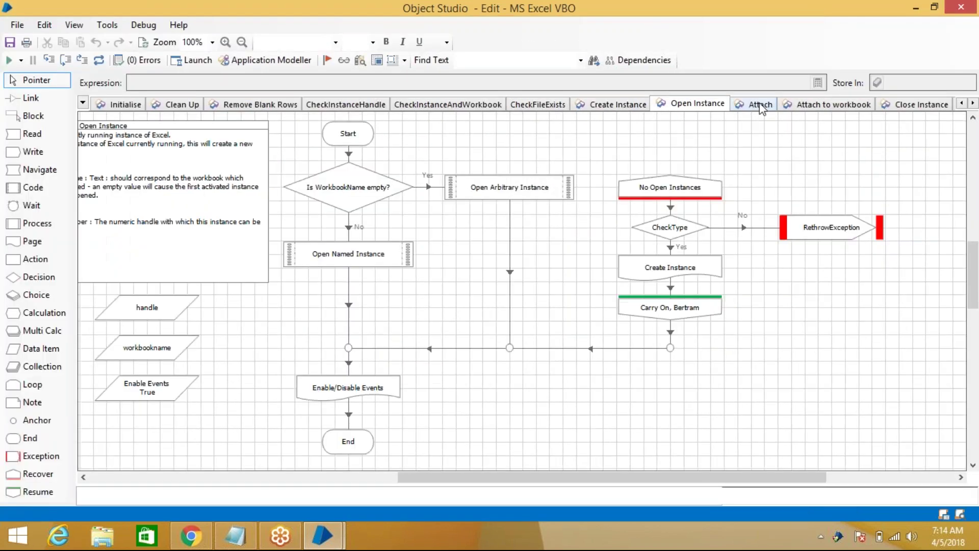
{"action": "left_click", "coordinate": [760, 104]}
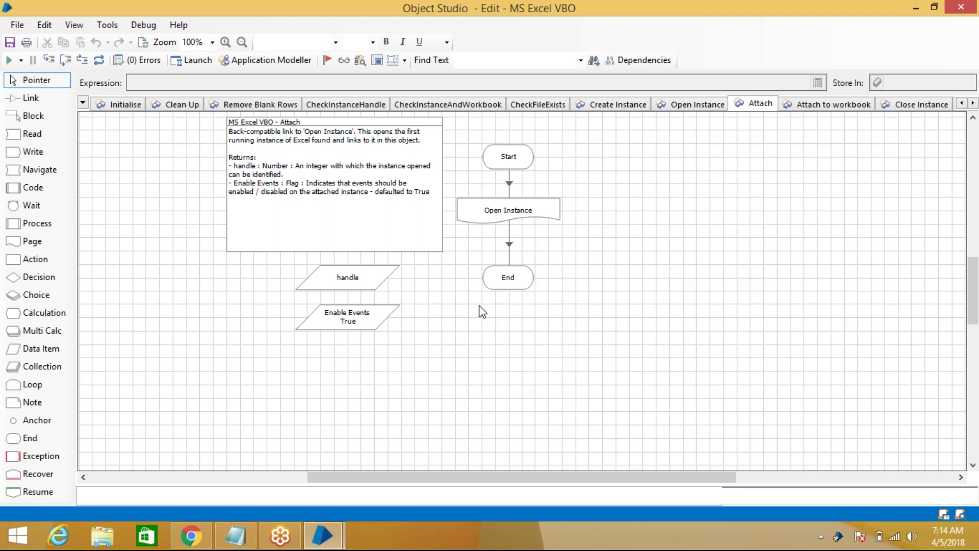
{"action": "left_click", "coordinate": [236, 535]}
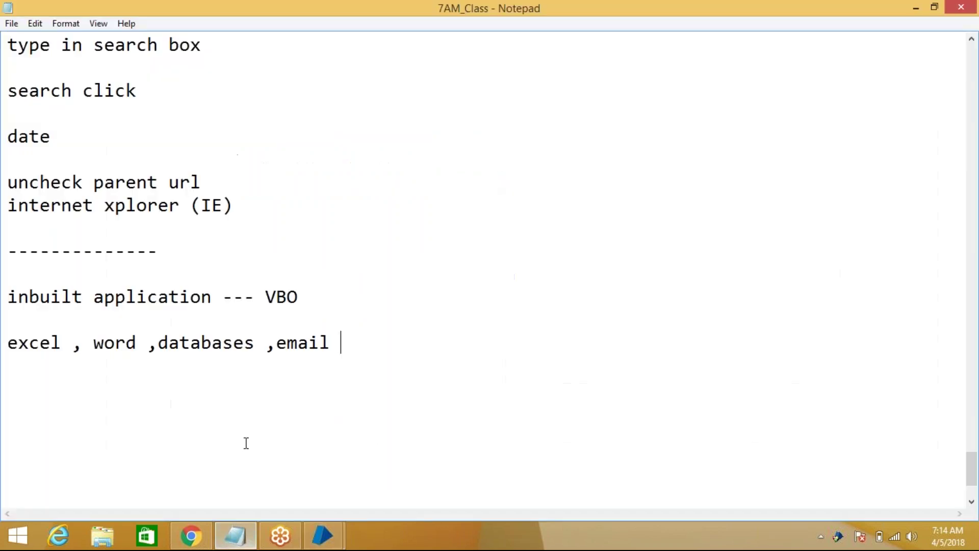
Add the note 'msexcel--- copy,past write,cut,save,save as .......' below the application list
{"action": "key", "text": "Return"}
{"action": "key", "text": "Return"}
{"action": "type", "text": "msec"}
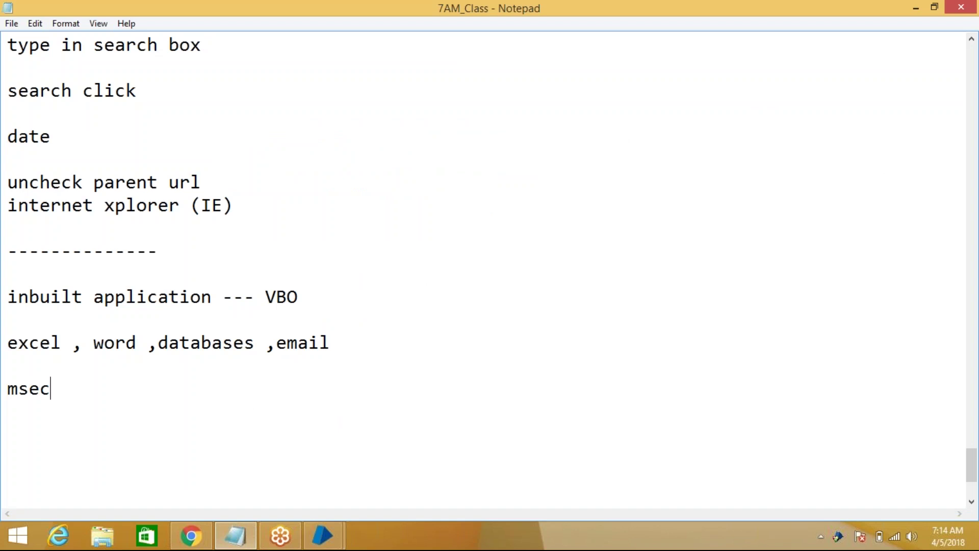
{"action": "type", "text": "el"}
{"action": "key", "text": "BackSpace"}
{"action": "key", "text": "BackSpace"}
{"action": "key", "text": "BackSpace"}
{"action": "key", "text": "BackSpace"}
{"action": "type", "text": "exxcel"}
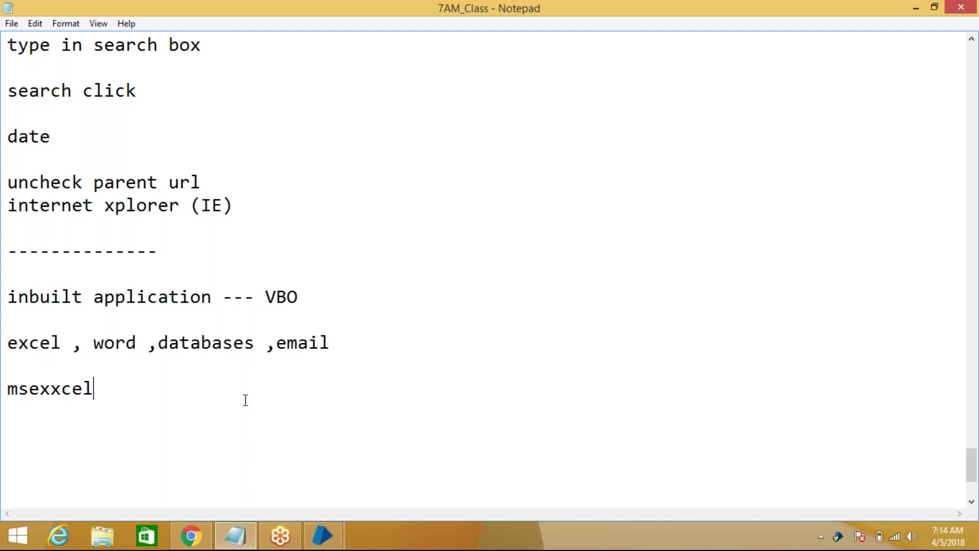
{"action": "left_click", "coordinate": [59, 388]}
{"action": "key", "text": "BackSpace"}
{"action": "left_click", "coordinate": [133, 391]}
{"action": "type", "text": "--- cop"}
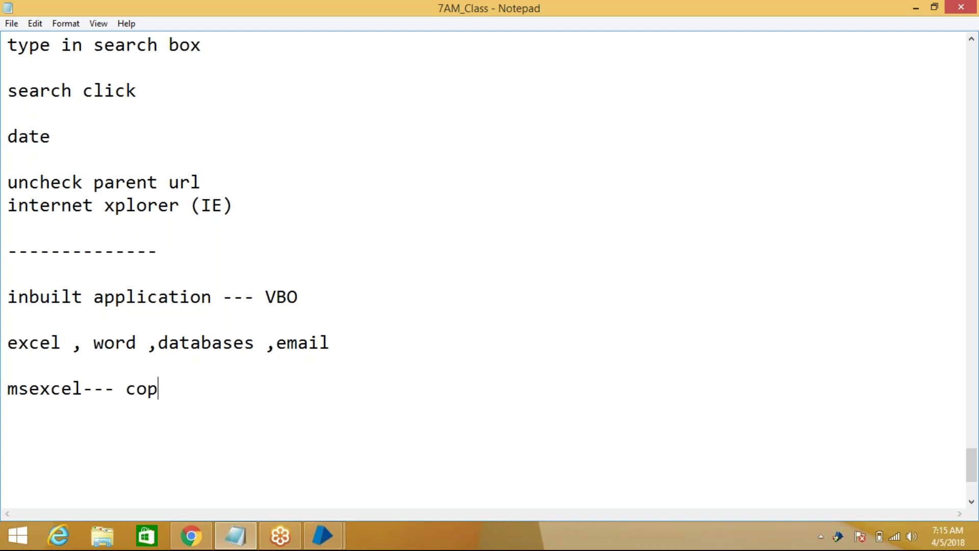
{"action": "type", "text": "y,past wri"}
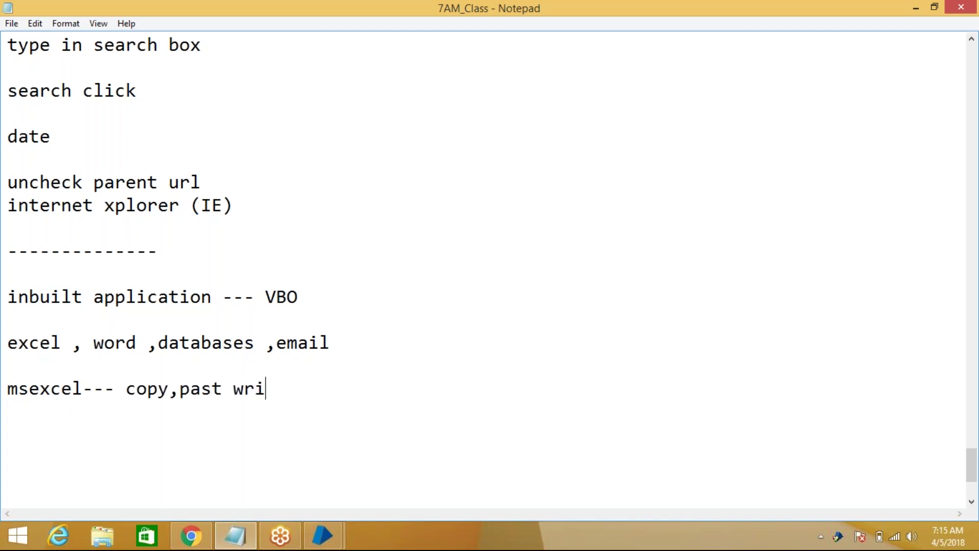
{"action": "type", "text": "te,cut,"}
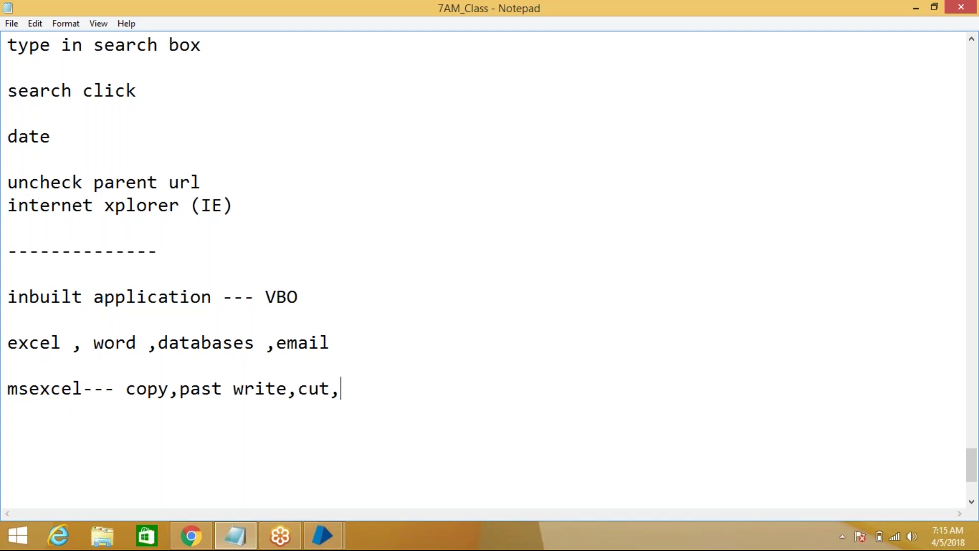
{"action": "type", "text": "save,save as "}
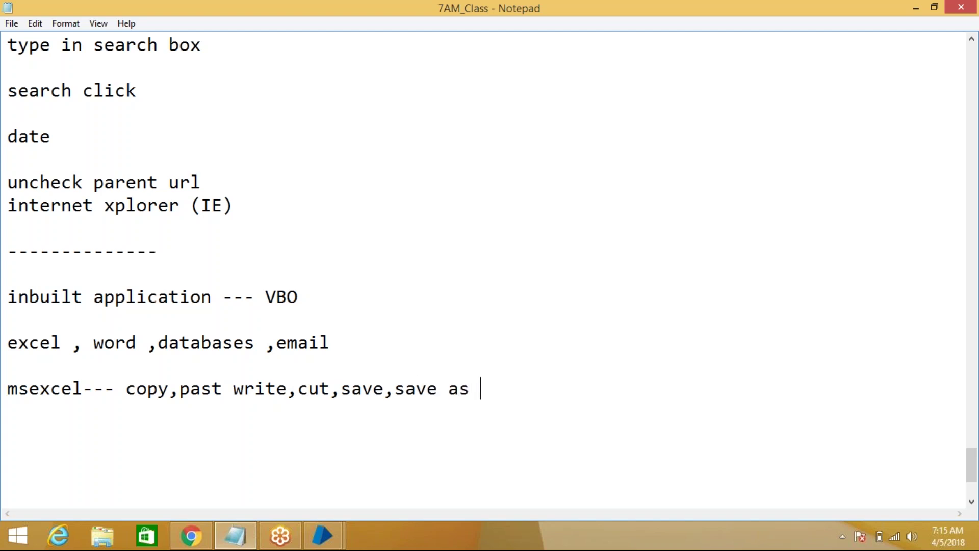
{"action": "type", "text": "......."}
Bring back the MS Excel VBO editor and open its page list to browse the actions
{"action": "left_click", "coordinate": [338, 530]}
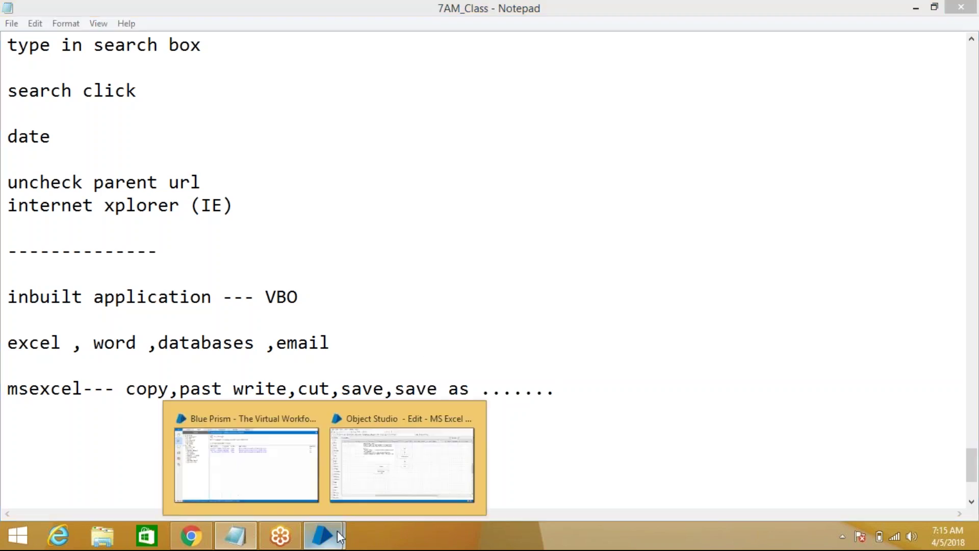
{"action": "left_click", "coordinate": [378, 461]}
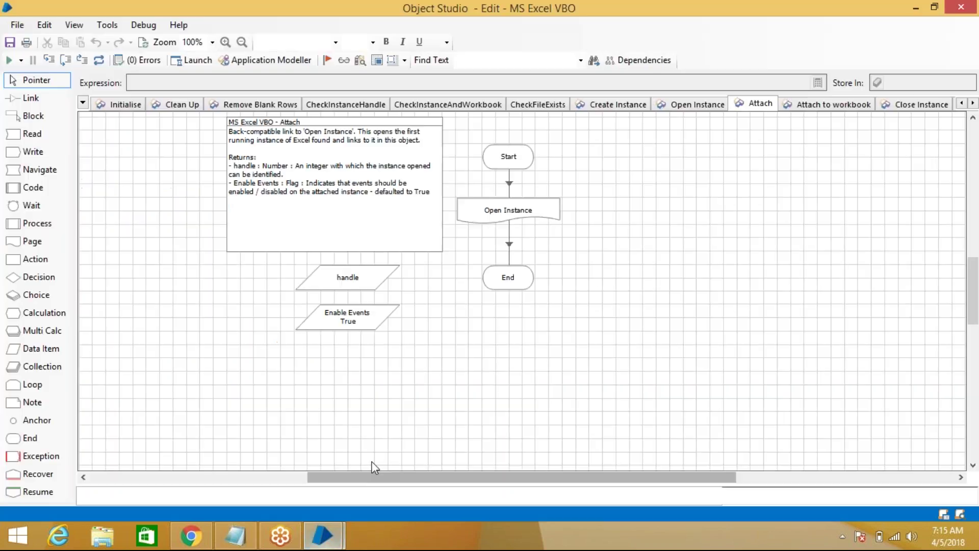
{"action": "left_click", "coordinate": [83, 103]}
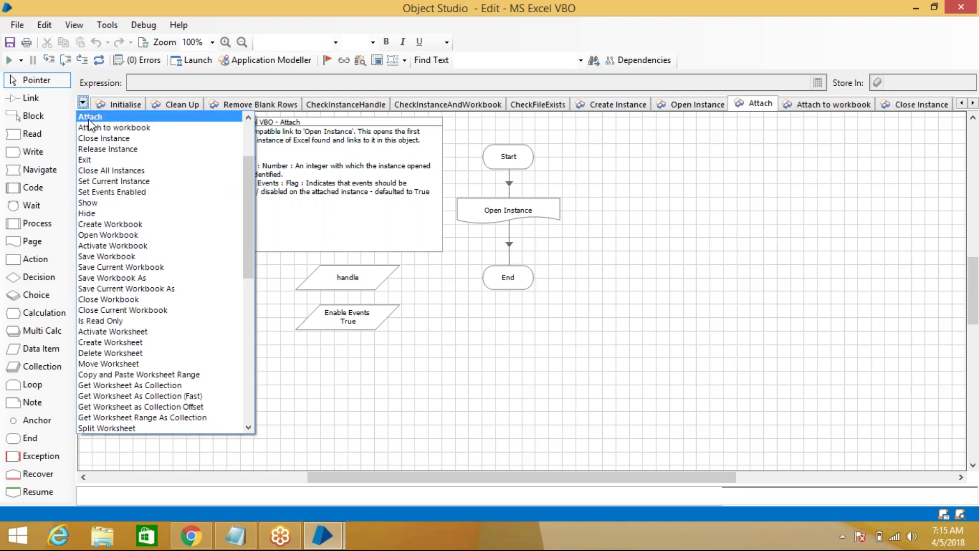
{"action": "left_click_drag", "start_coordinate": [248, 190], "coordinate": [256, 158]}
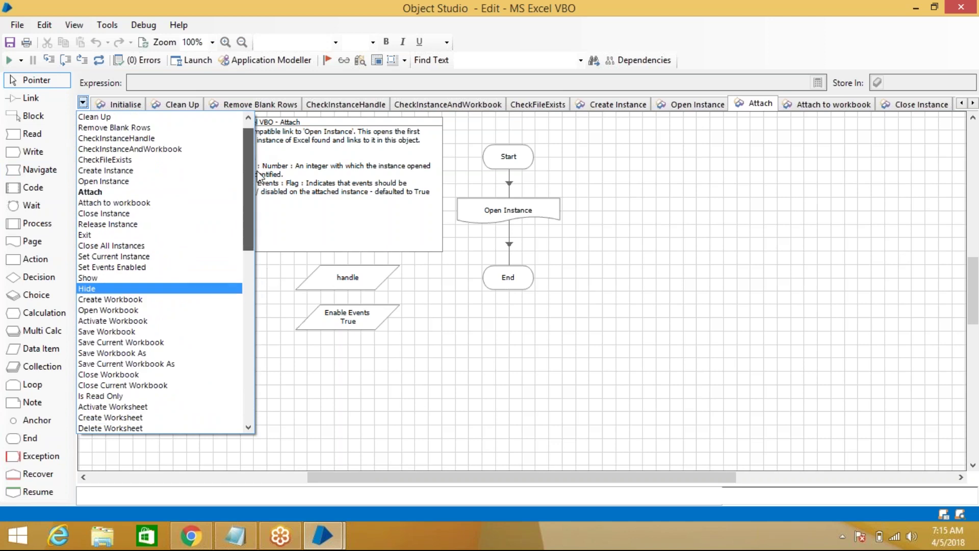
{"action": "scroll", "coordinate": [258, 165], "scroll_direction": "down", "scroll_amount": 2}
{"action": "scroll", "coordinate": [247, 145], "scroll_direction": "up", "scroll_amount": 2}
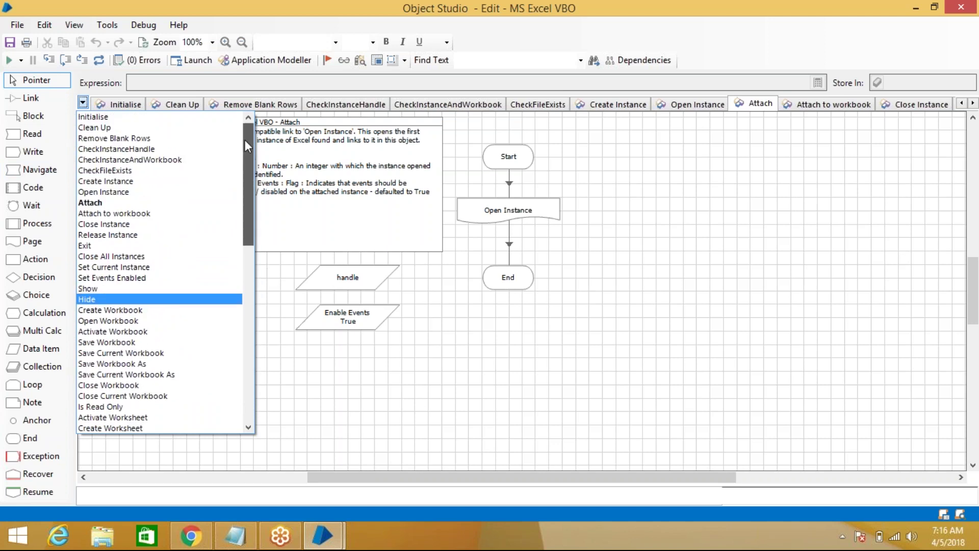
{"action": "left_click_drag", "start_coordinate": [245, 143], "coordinate": [237, 348]}
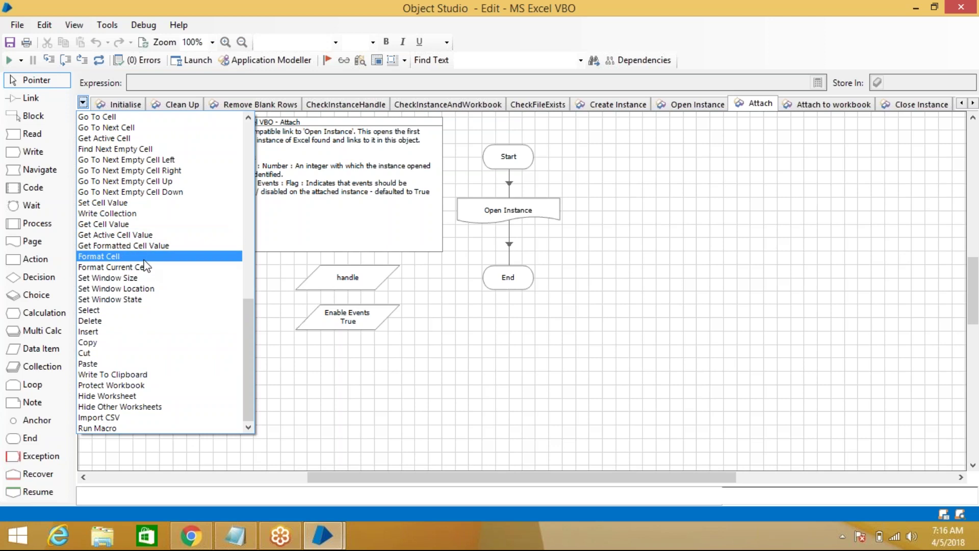
Scroll through the rest of the VBO actions, then dismiss the list to show the Attach page
{"action": "scroll", "coordinate": [145, 206], "scroll_direction": "up", "scroll_amount": 4}
{"action": "scroll", "coordinate": [146, 210], "scroll_direction": "up", "scroll_amount": 5}
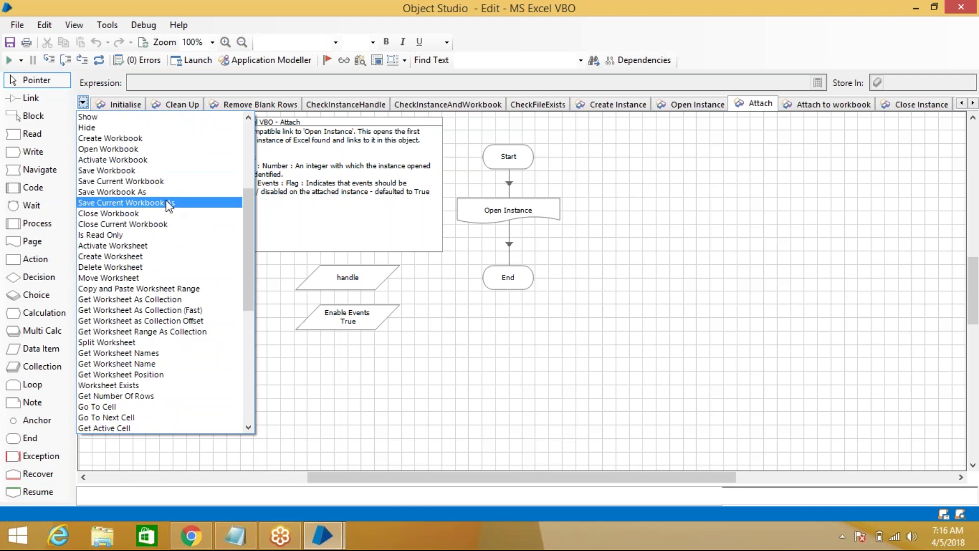
{"action": "scroll", "coordinate": [169, 209], "scroll_direction": "up", "scroll_amount": 2}
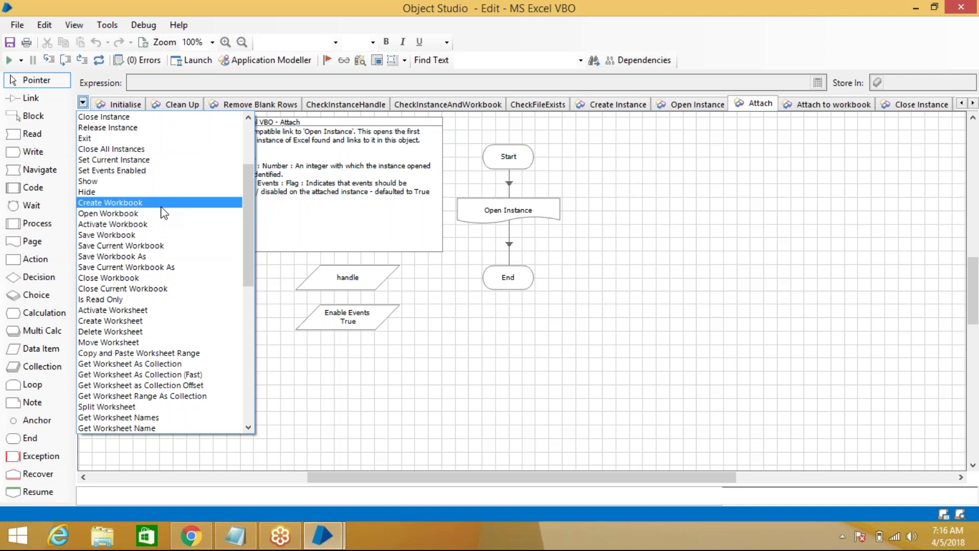
{"action": "scroll", "coordinate": [173, 209], "scroll_direction": "up", "scroll_amount": 1}
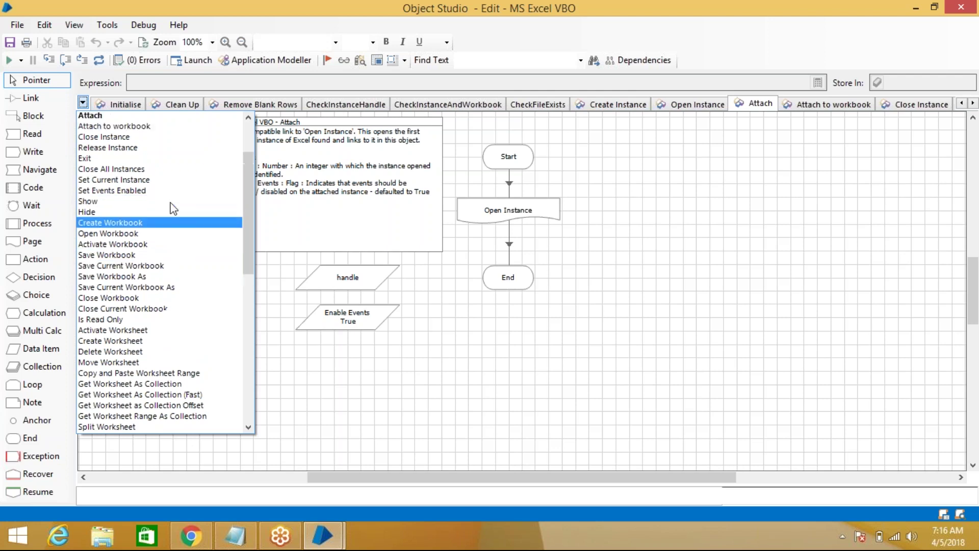
{"action": "scroll", "coordinate": [173, 209], "scroll_direction": "up", "scroll_amount": 3}
{"action": "scroll", "coordinate": [174, 212], "scroll_direction": "down", "scroll_amount": 13}
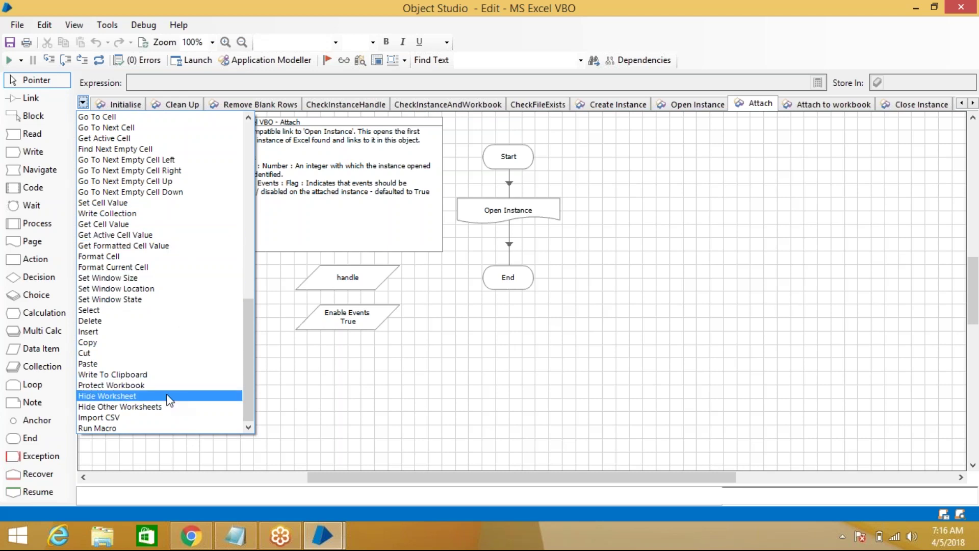
{"action": "left_click_drag", "start_coordinate": [244, 337], "coordinate": [279, 125]}
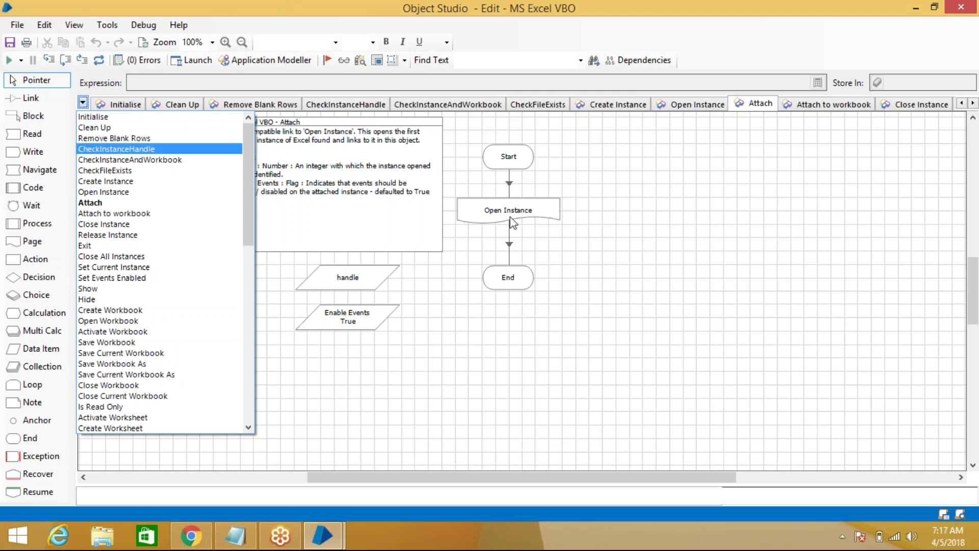
{"action": "left_click", "coordinate": [634, 235]}
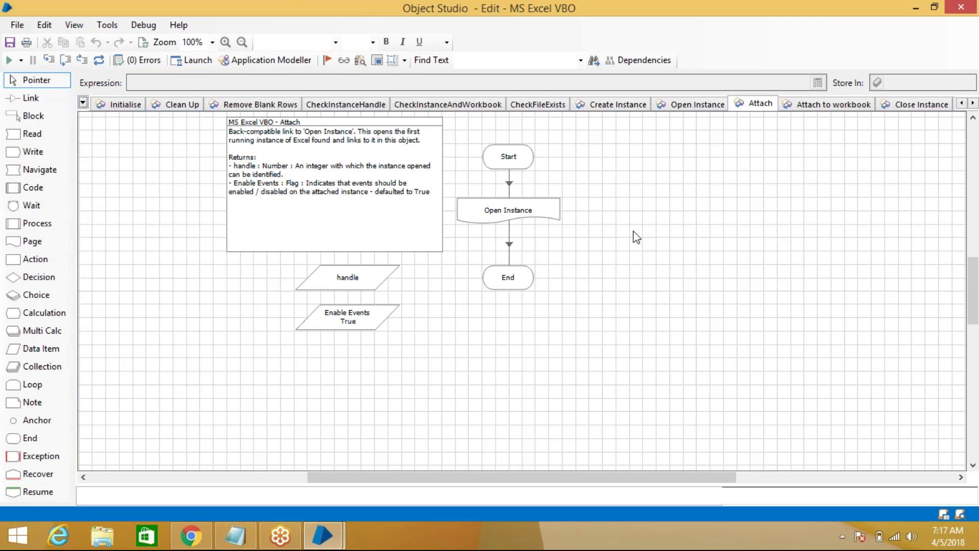
Minimise Object Studio to reveal the 7AM_Class notes in Notepad
{"action": "left_click", "coordinate": [916, 7]}
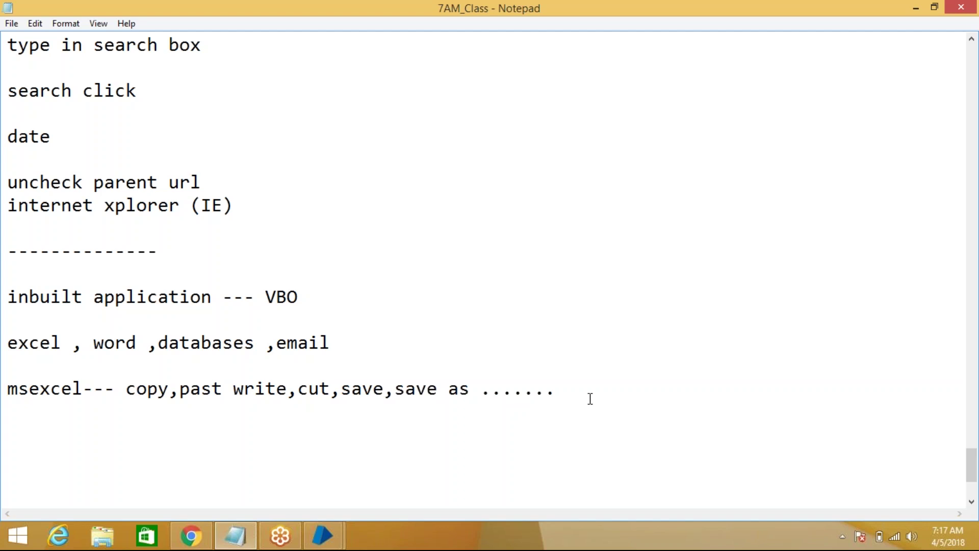
Place the cursor on the line below the msexcel note and add blank lines
{"action": "left_click", "coordinate": [63, 428]}
{"action": "mouse_move", "coordinate": [235, 536]}
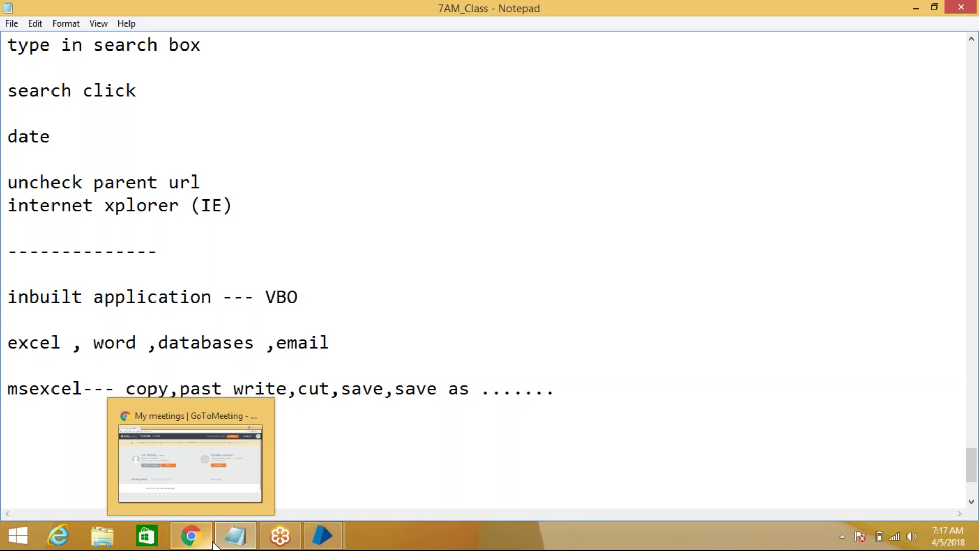
{"action": "mouse_move", "coordinate": [308, 526]}
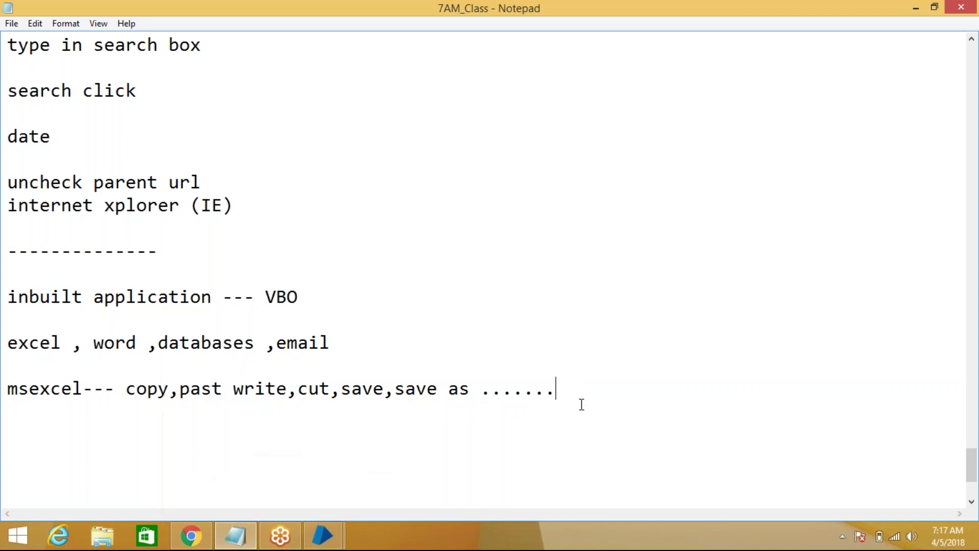
{"action": "key", "text": "Return"}
{"action": "key", "text": "Return"}
Type 'collections ----' and, on the next line, 'open ---> create instance'
{"action": "type", "text": "collections"}
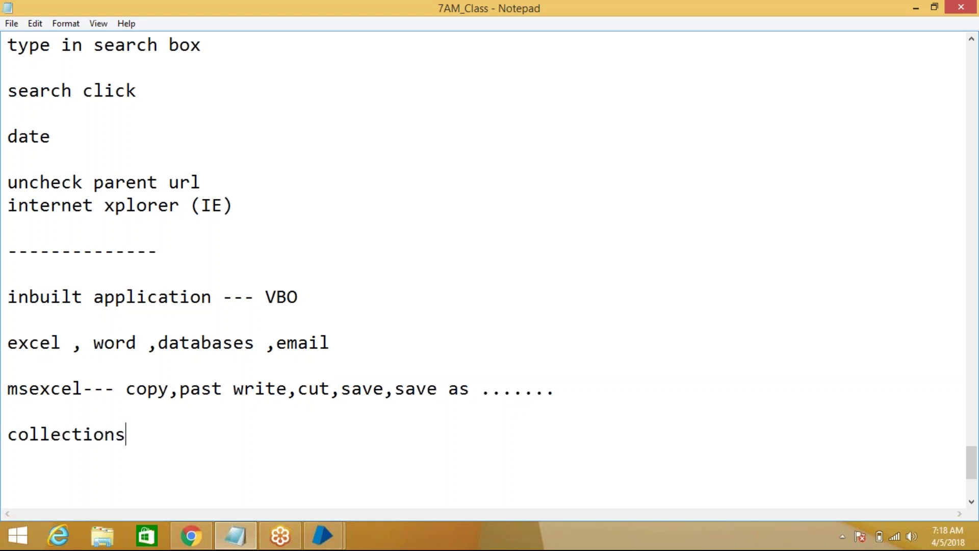
{"action": "type", "text": " ----"}
{"action": "key", "text": "Return"}
{"action": "key", "text": "Return"}
{"action": "type", "text": "open"}
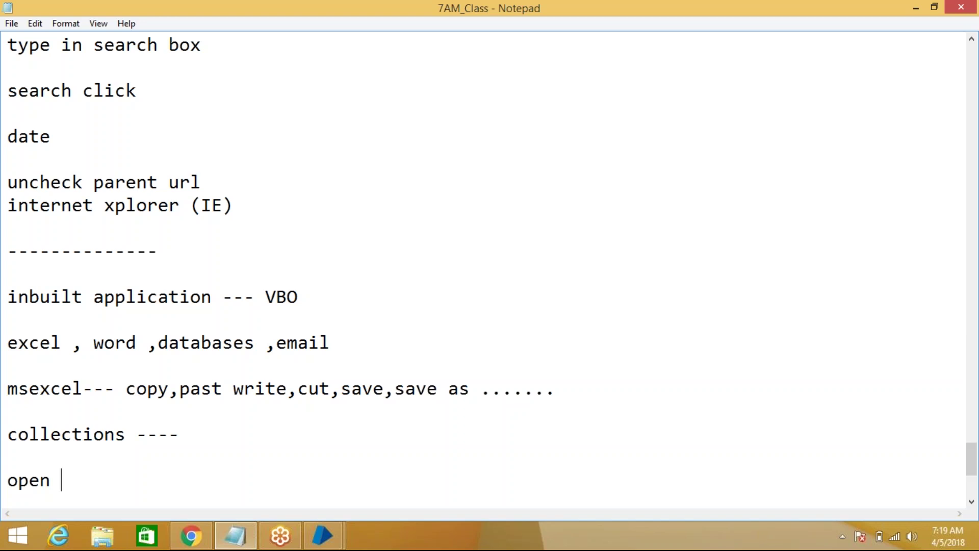
{"action": "type", "text": "---> create instance"}
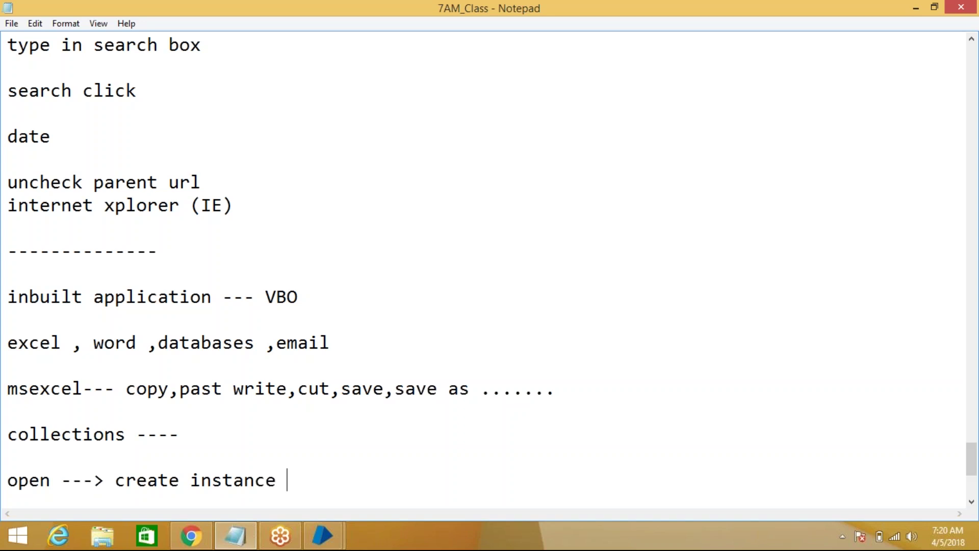
Move 'create instance' onto its own line and add empty lines beneath it
{"action": "left_click", "coordinate": [114, 480]}
{"action": "key", "text": "Return"}
{"action": "key", "text": "Return"}
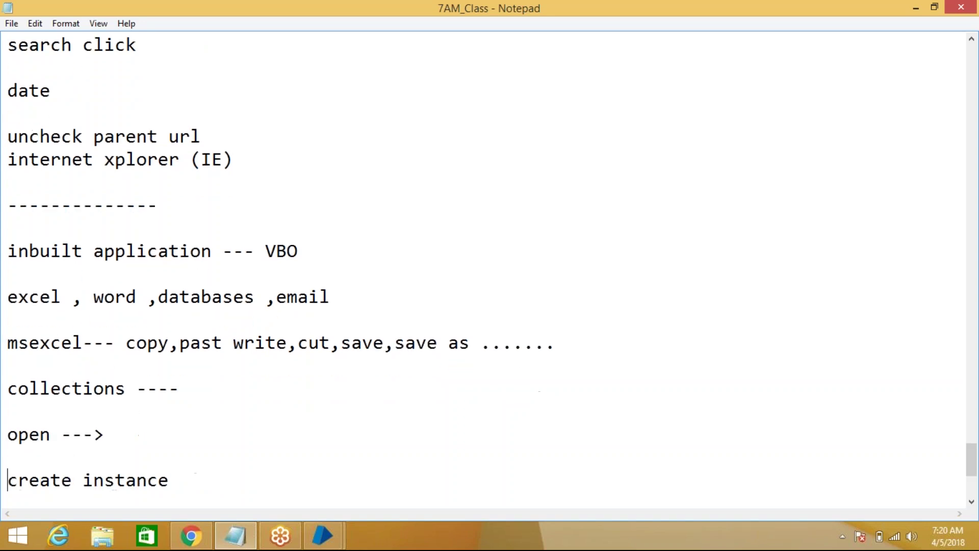
{"action": "left_click", "coordinate": [221, 479]}
{"action": "key", "text": "Return"}
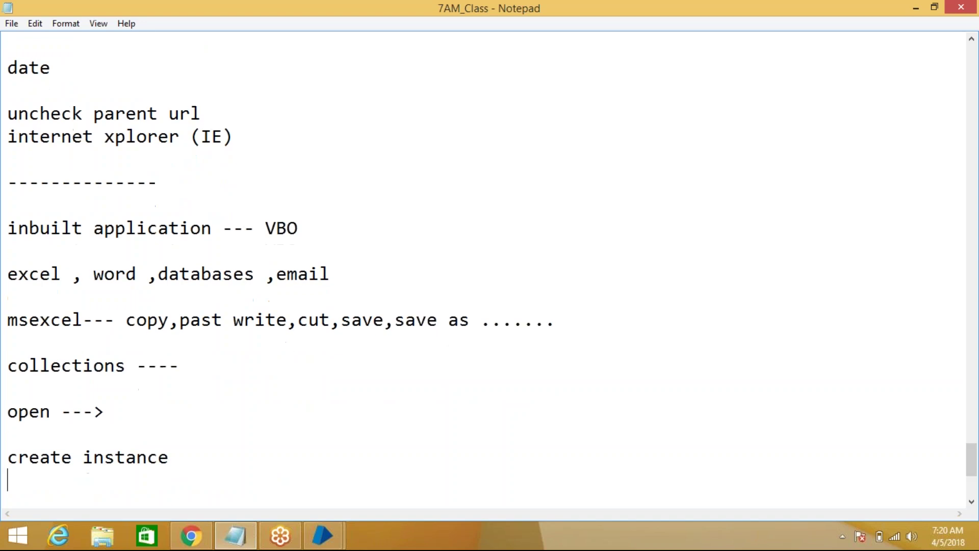
{"action": "key", "text": "Return"}
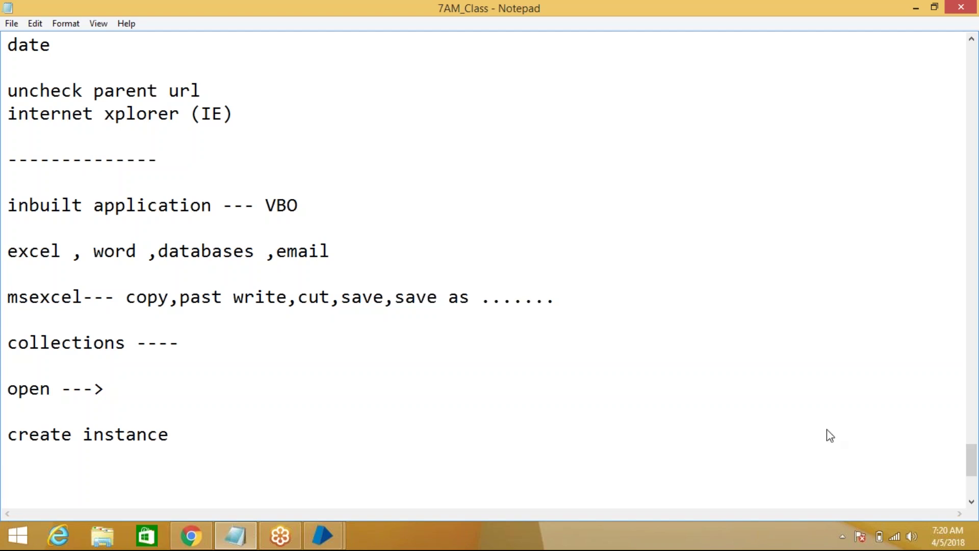
Append '--- enable all properties' to create instance, then add the line 'OPEN WorkBook ---- > path'
{"action": "left_click", "coordinate": [198, 436]}
{"action": "type", "text": "--- enable all prop"}
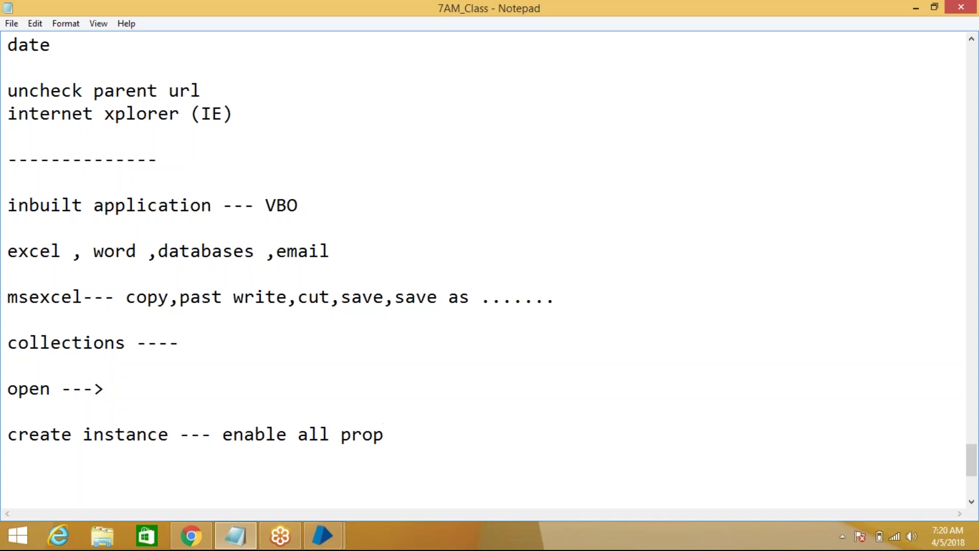
{"action": "type", "text": "erties"}
{"action": "key", "text": "Return"}
{"action": "key", "text": "Return"}
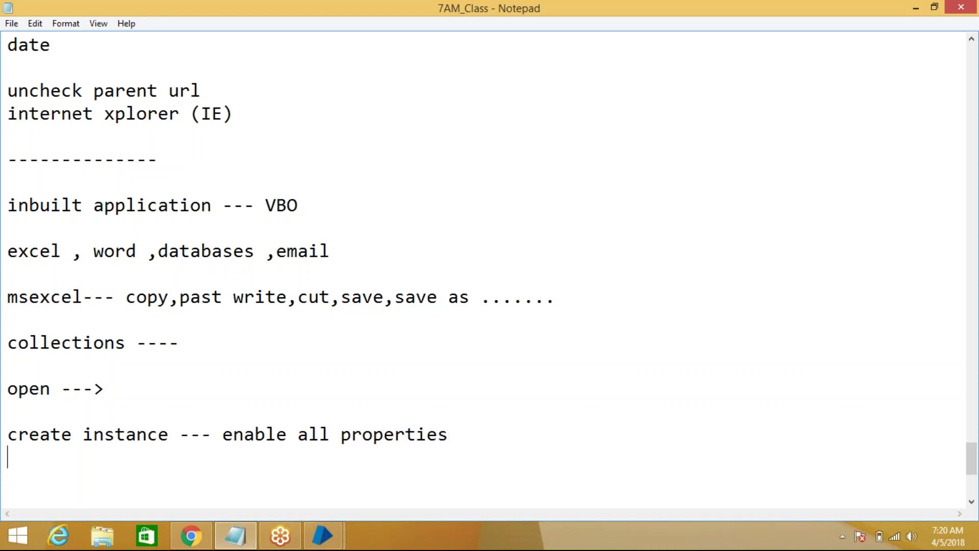
{"action": "type", "text": "OPEN Work"}
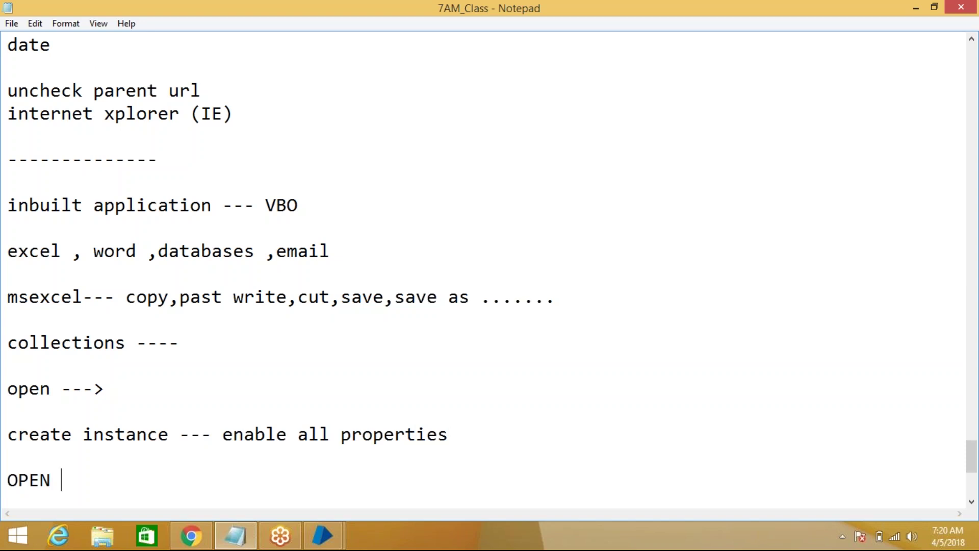
{"action": "type", "text": "Bokk"}
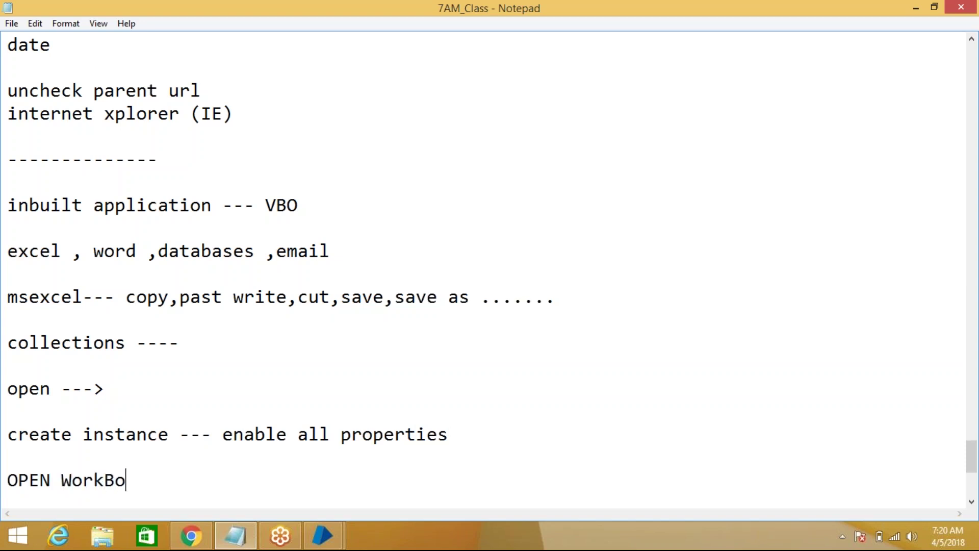
{"action": "key", "text": "BackSpace"}
{"action": "key", "text": "BackSpace"}
{"action": "type", "text": "ok ---- >"}
{"action": "type", "text": "path"}
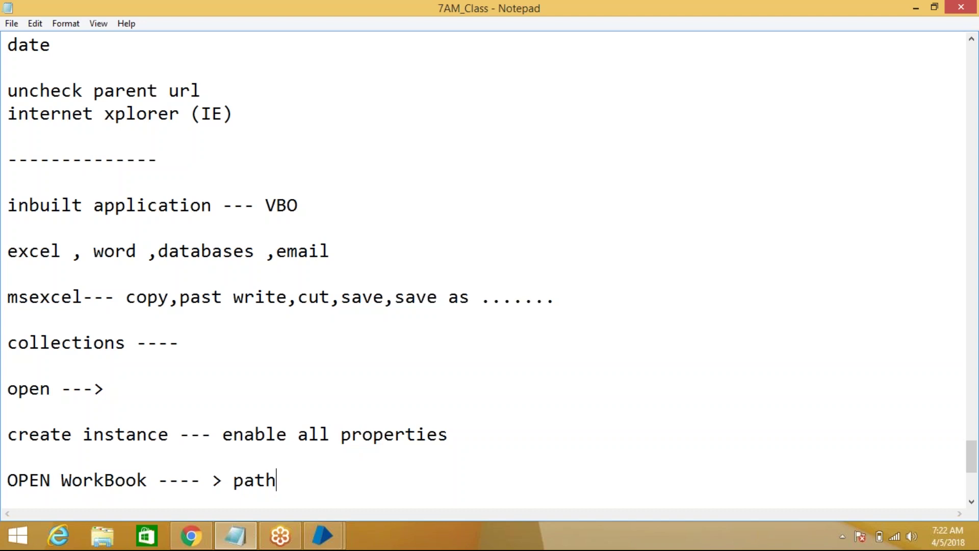
Write 'Get worksheet as collection ----> from which sheet' on a new line below the path note
{"action": "key", "text": "Return"}
{"action": "key", "text": "Return"}
{"action": "type", "text": "Get"}
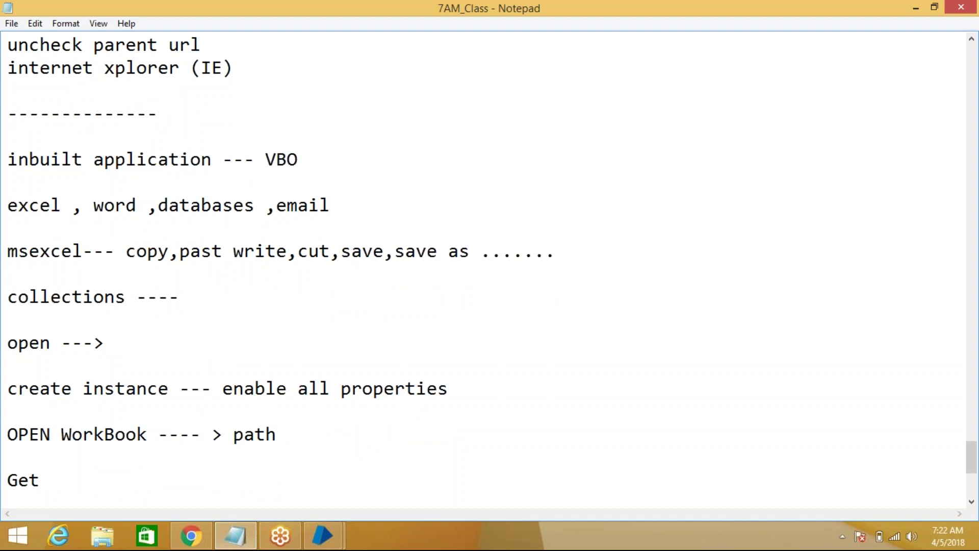
{"action": "type", "text": "worksheet as "}
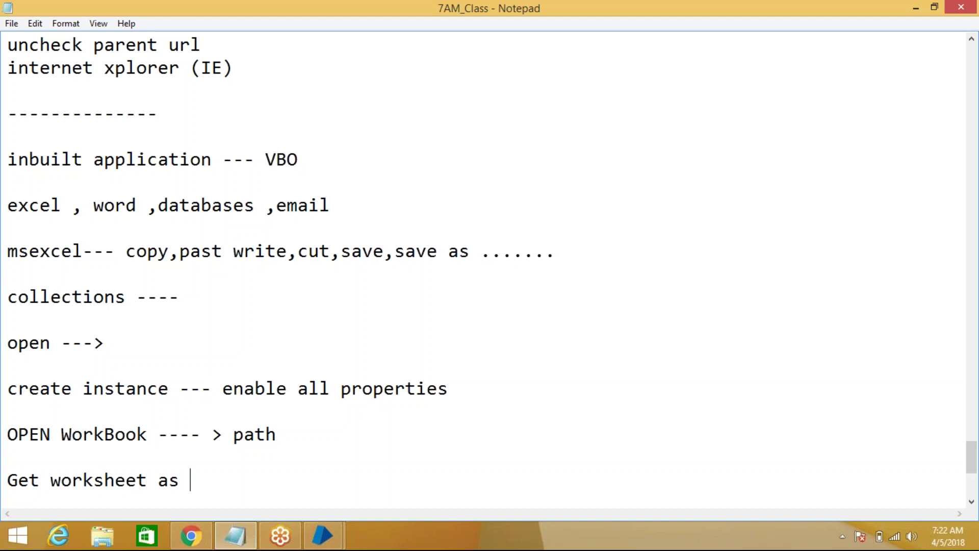
{"action": "type", "text": "collecti"}
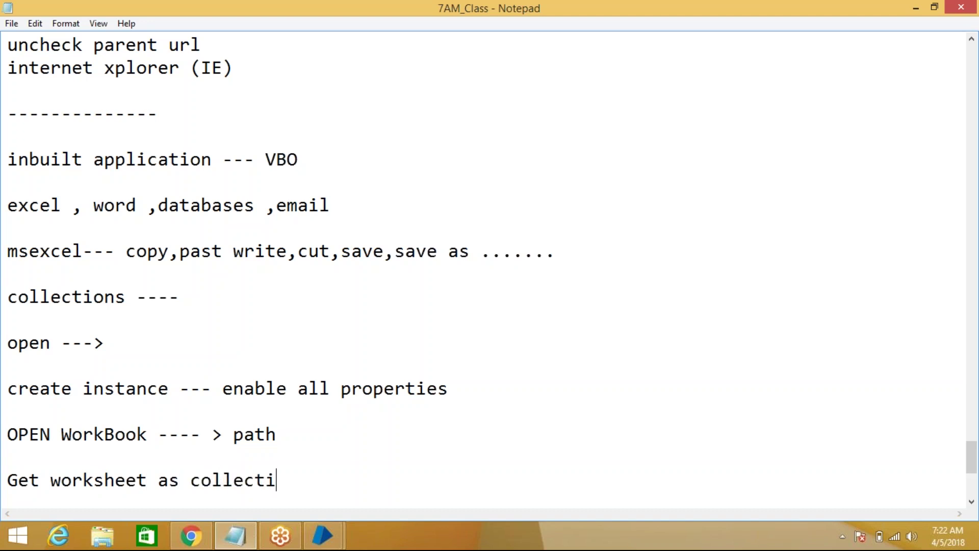
{"action": "type", "text": "on ---->"}
{"action": "left_click", "coordinate": [117, 478]}
{"action": "left_click", "coordinate": [228, 485]}
{"action": "left_click", "coordinate": [387, 474]}
{"action": "type", "text": "from which sheet"}
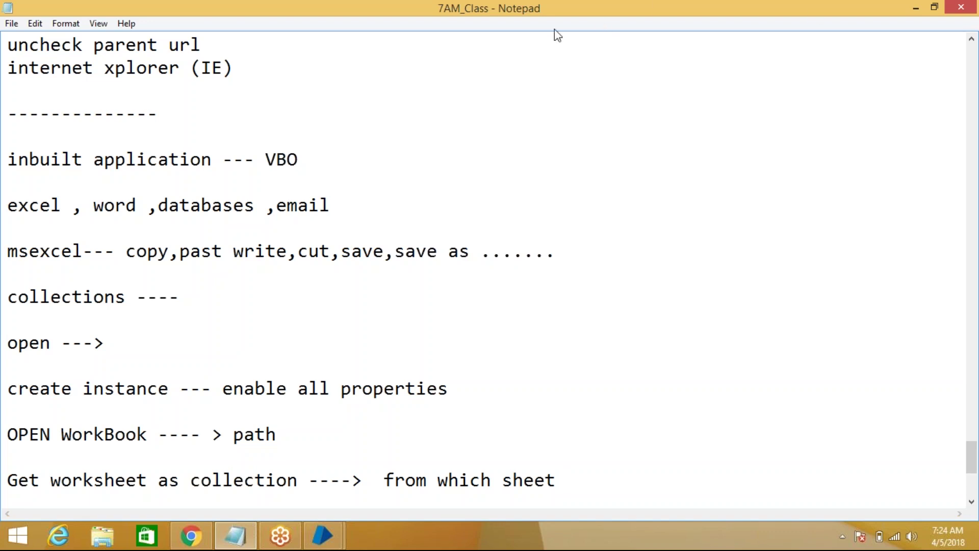
Open the EMP workbook from the desktop and view Sheet1's ID, NAME, SAL, DESIGNATION data
{"action": "left_click", "coordinate": [915, 9]}
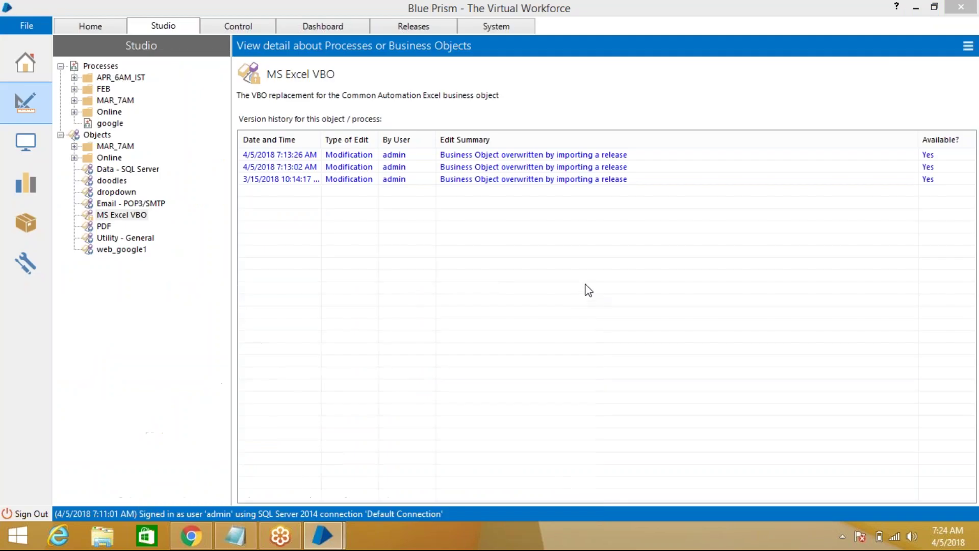
{"action": "key", "text": "super+d"}
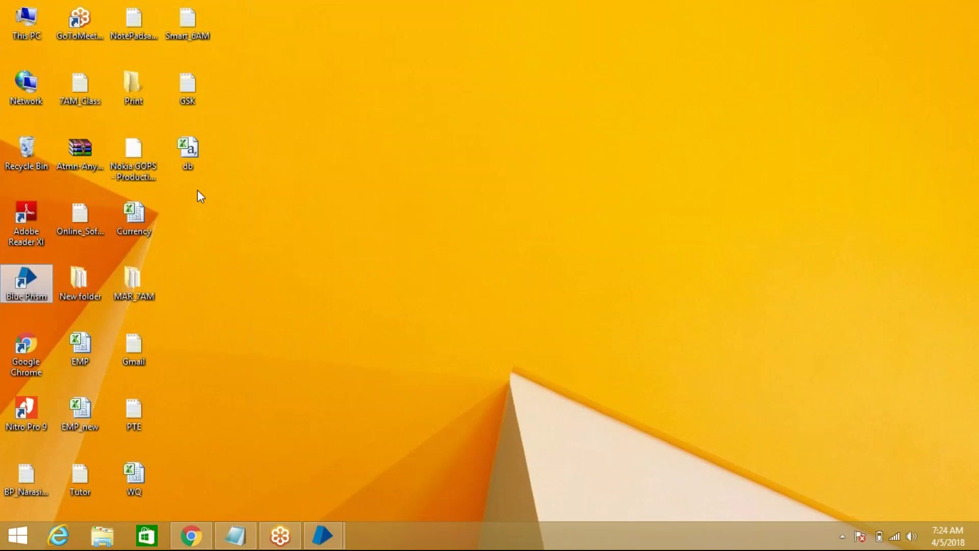
{"action": "left_click", "coordinate": [70, 351]}
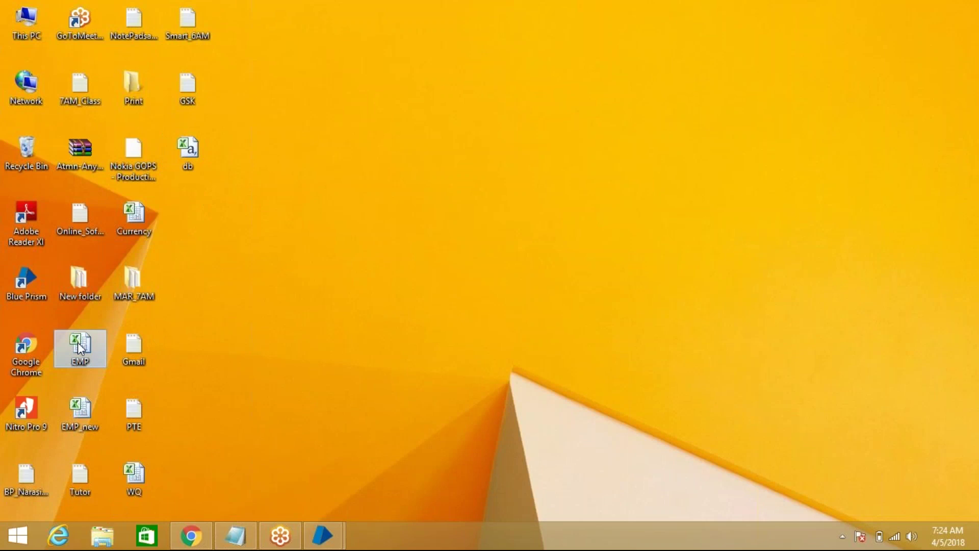
{"action": "double_click", "coordinate": [82, 342]}
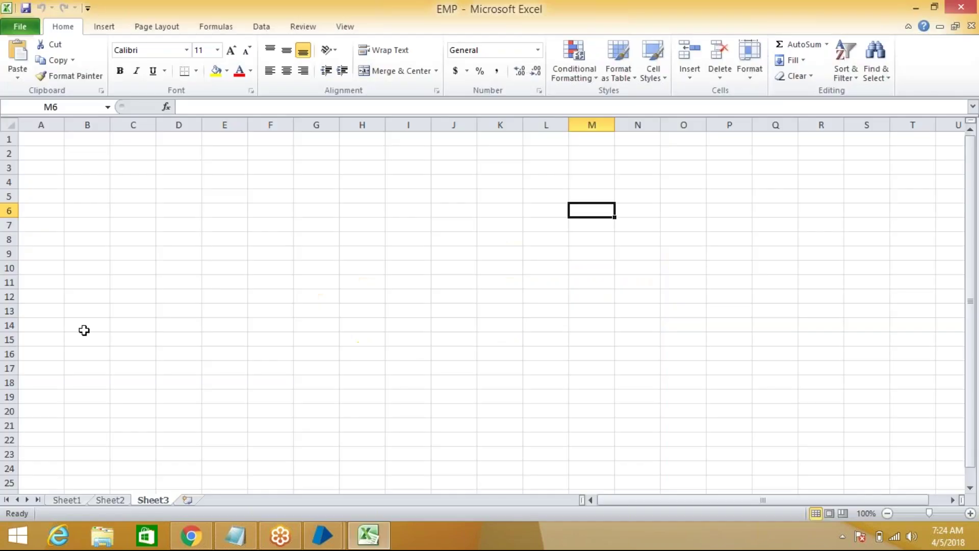
{"action": "left_click", "coordinate": [76, 499]}
{"action": "left_click", "coordinate": [375, 281]}
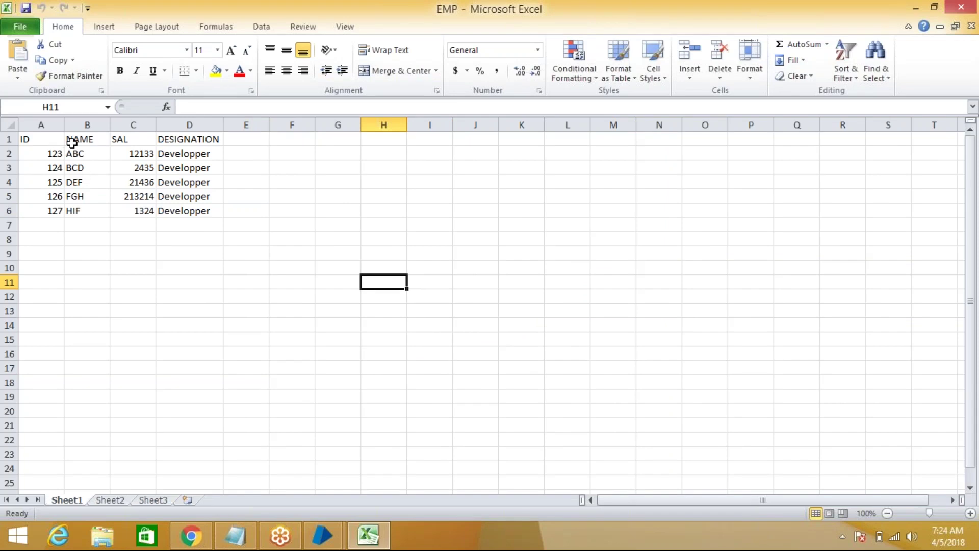
Copy the five employee rows A2:D6 and paste them starting at A7
{"action": "left_click", "coordinate": [79, 139]}
{"action": "key", "text": "Right"}
{"action": "left_click", "coordinate": [199, 143]}
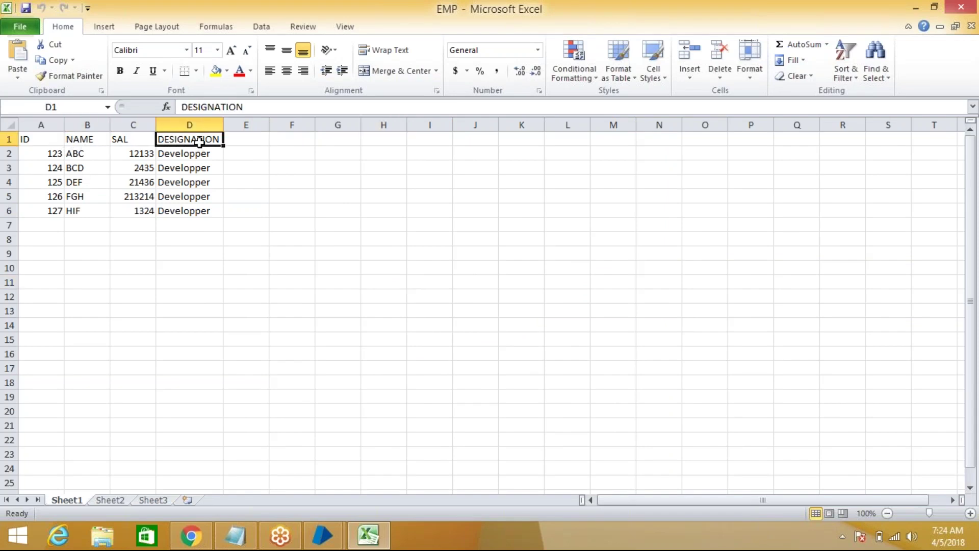
{"action": "left_click_drag", "start_coordinate": [193, 211], "coordinate": [43, 154]}
{"action": "key", "text": "ctrl+c"}
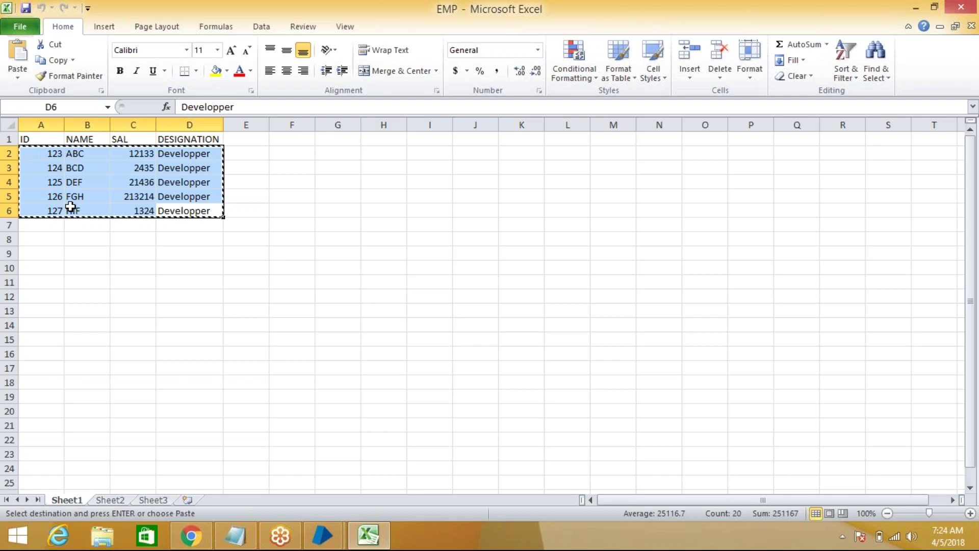
{"action": "left_click", "coordinate": [51, 224]}
{"action": "key", "text": "ctrl+v"}
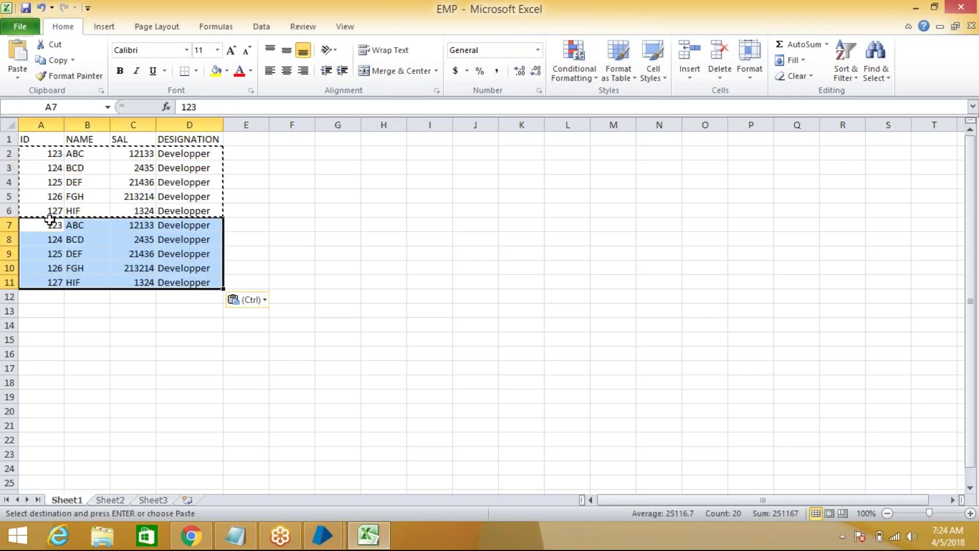
{"action": "left_click", "coordinate": [250, 366]}
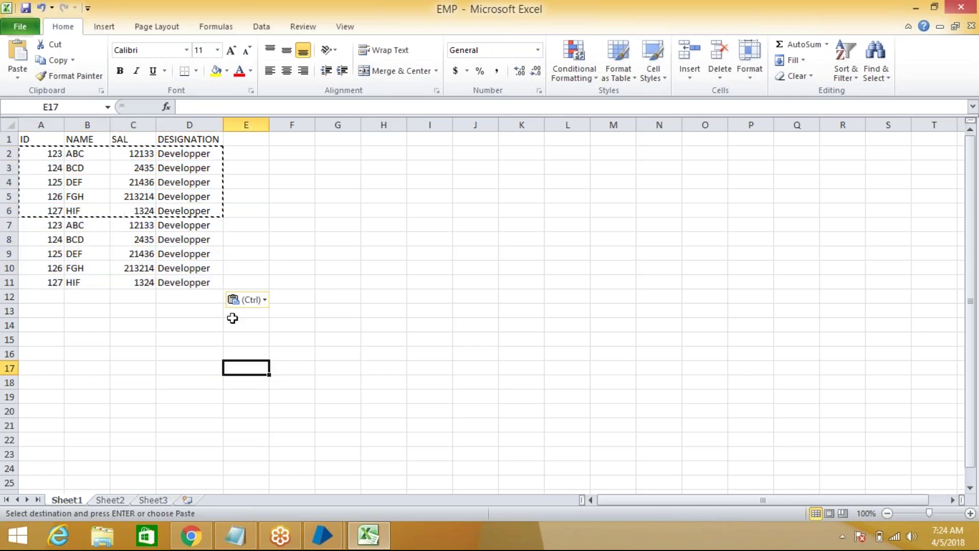
Renumber the IDs: set A3 to 124 and fill the series 123 to 132 down column A
{"action": "left_click", "coordinate": [56, 155]}
{"action": "left_click_drag", "start_coordinate": [63, 160], "coordinate": [65, 284]}
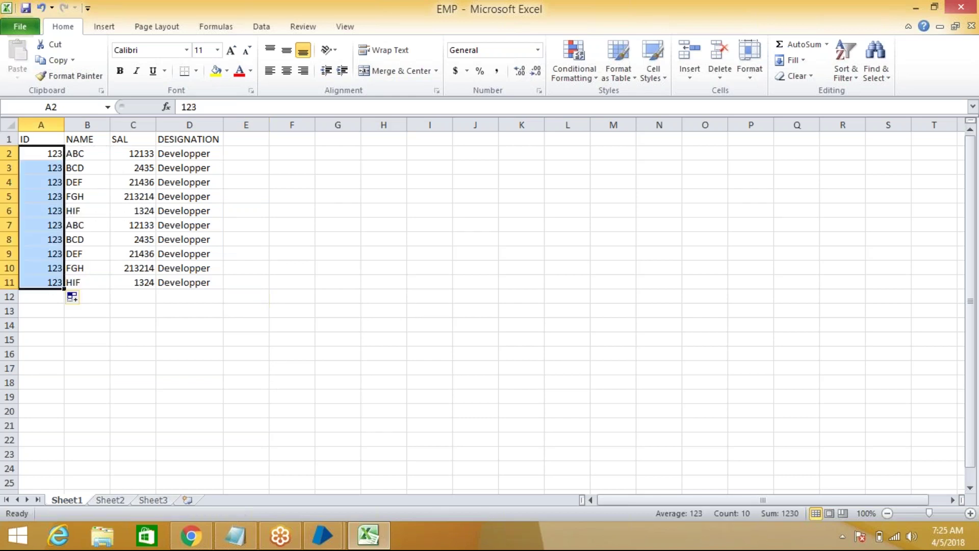
{"action": "left_click", "coordinate": [51, 154]}
{"action": "left_click", "coordinate": [60, 168]}
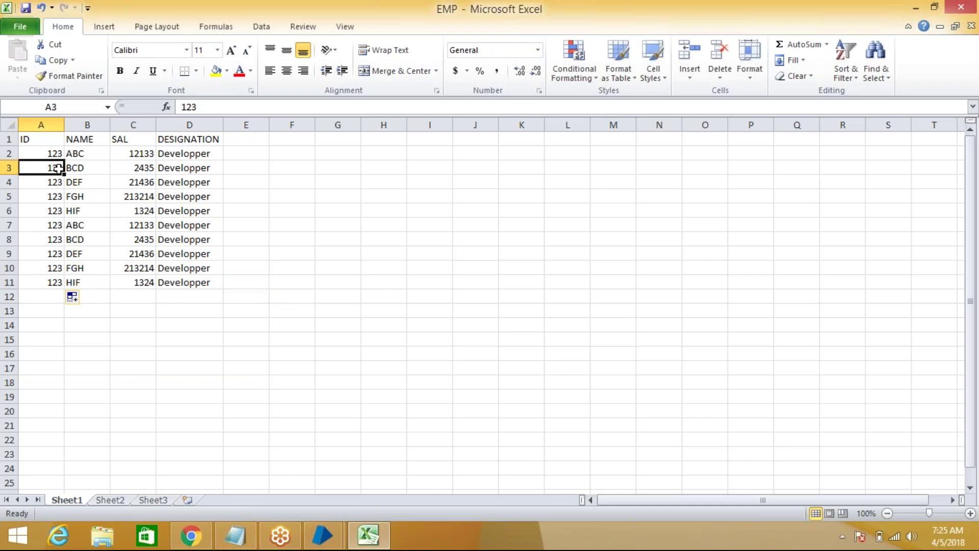
{"action": "double_click", "coordinate": [58, 167]}
{"action": "key", "text": "BackSpace"}
{"action": "type", "text": "4"}
{"action": "left_click", "coordinate": [259, 245]}
{"action": "left_click_drag", "start_coordinate": [53, 153], "coordinate": [67, 295]}
{"action": "left_click", "coordinate": [338, 291]}
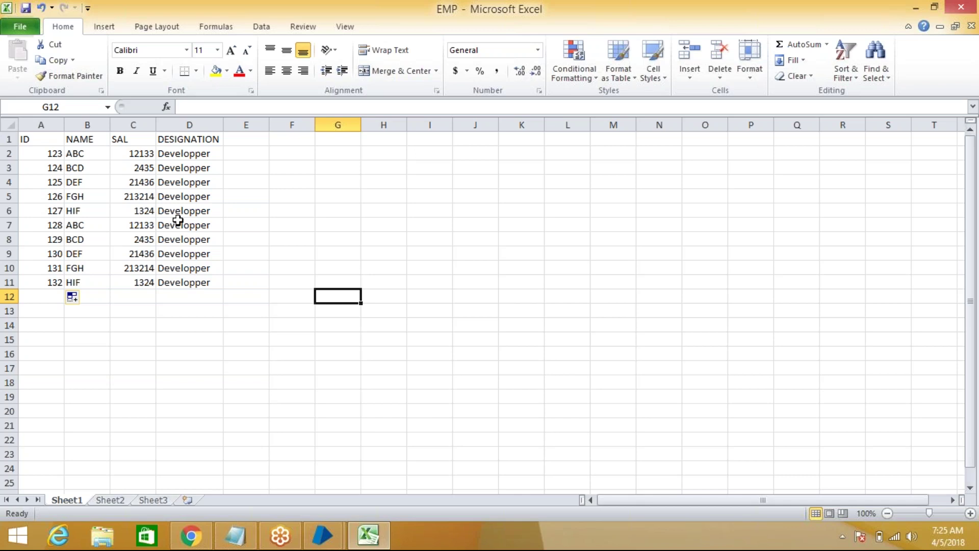
Close the EMP workbook with its ten employee rows
{"action": "left_click", "coordinate": [262, 244]}
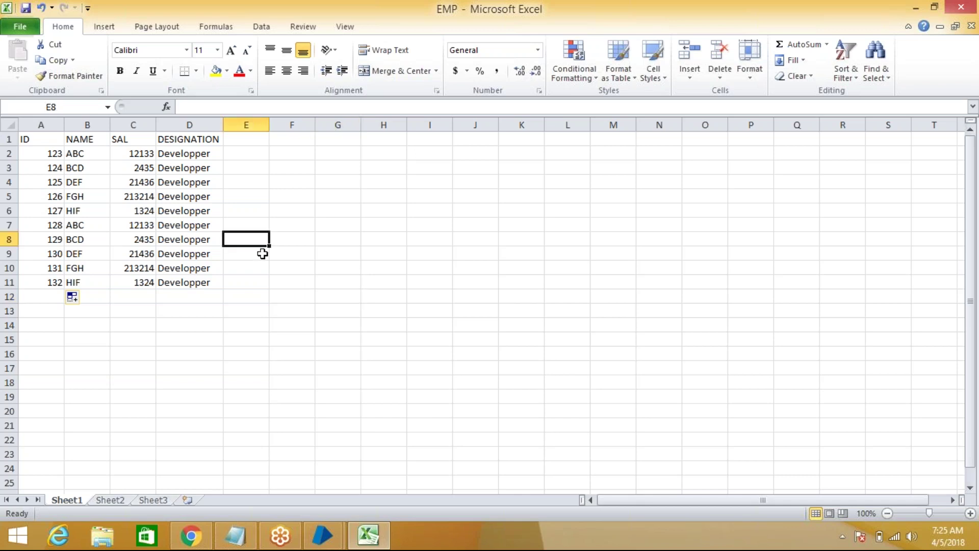
{"action": "left_click", "coordinate": [289, 324]}
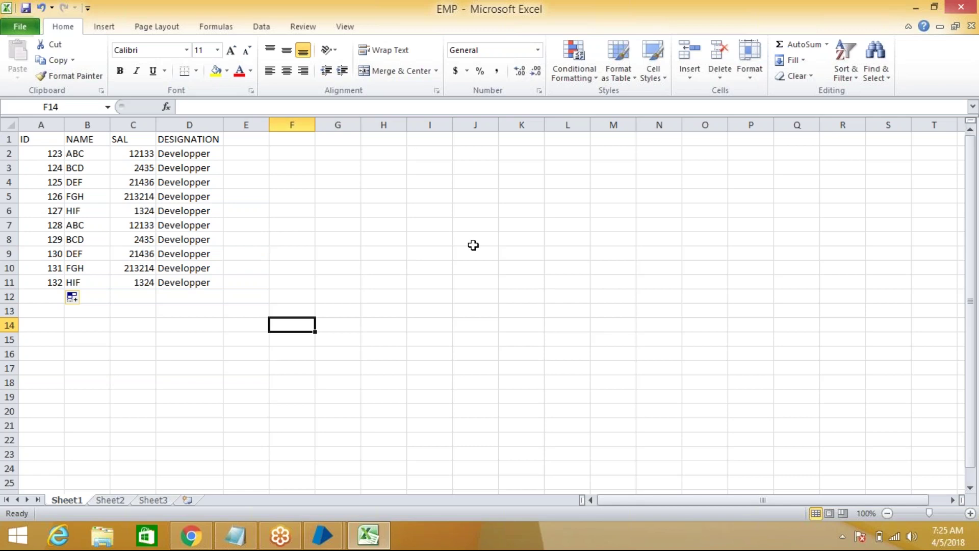
{"action": "left_click", "coordinate": [964, 6]}
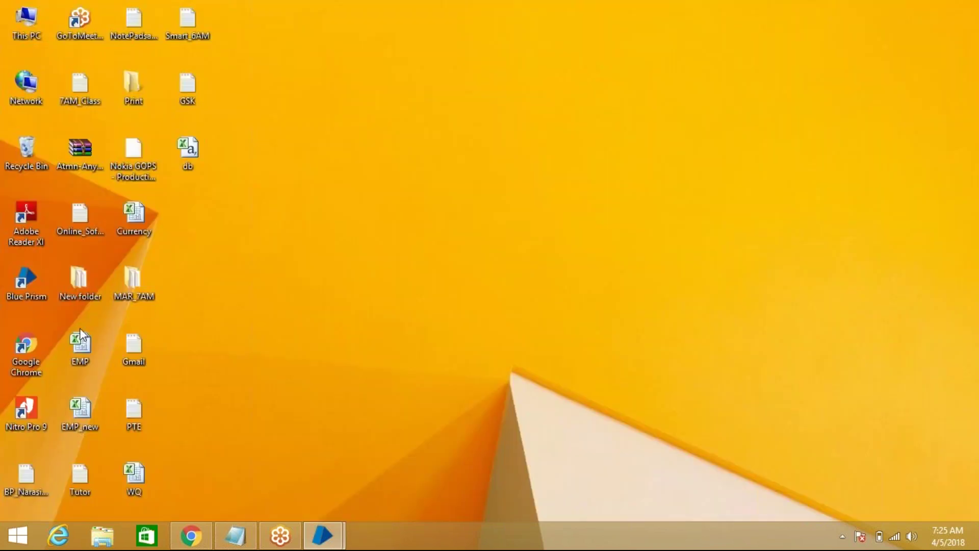
Reopen EMP to check Sheet1–Sheet3 and the A1:D11 table, then close Excel again
{"action": "double_click", "coordinate": [79, 344]}
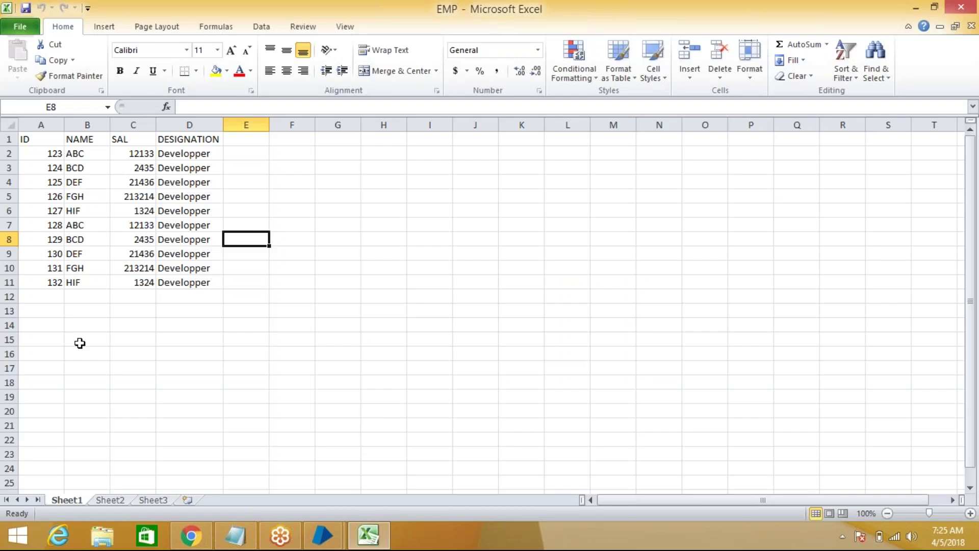
{"action": "left_click", "coordinate": [110, 500]}
{"action": "left_click", "coordinate": [153, 498]}
{"action": "left_click", "coordinate": [110, 500]}
{"action": "left_click", "coordinate": [145, 498]}
{"action": "left_click", "coordinate": [72, 499]}
{"action": "left_click_drag", "start_coordinate": [30, 142], "coordinate": [177, 279]}
{"action": "left_click", "coordinate": [312, 323]}
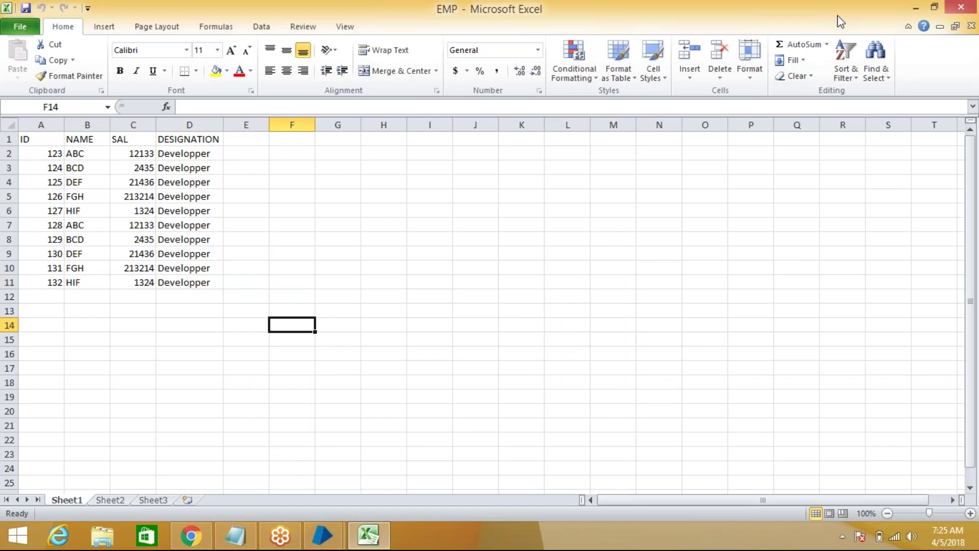
{"action": "left_click", "coordinate": [962, 8]}
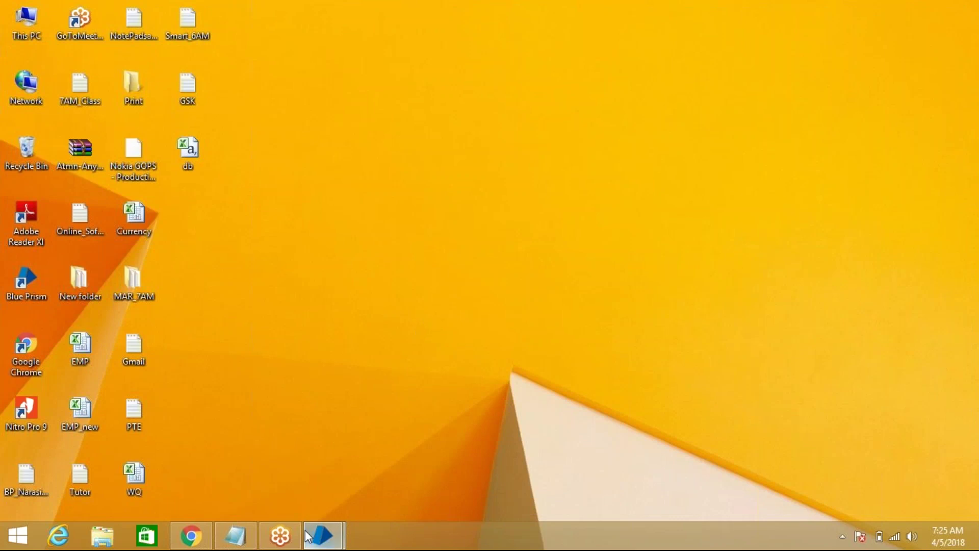
Close the MS Excel VBO Object Studio window and bring the main Blue Prism window forward
{"action": "mouse_move", "coordinate": [322, 535]}
{"action": "left_click", "coordinate": [362, 464]}
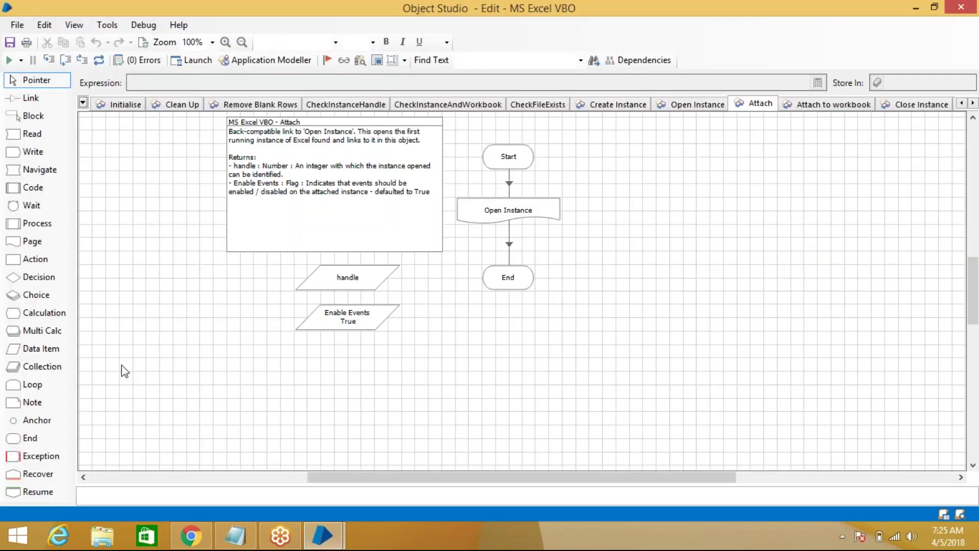
{"action": "left_click", "coordinate": [961, 7]}
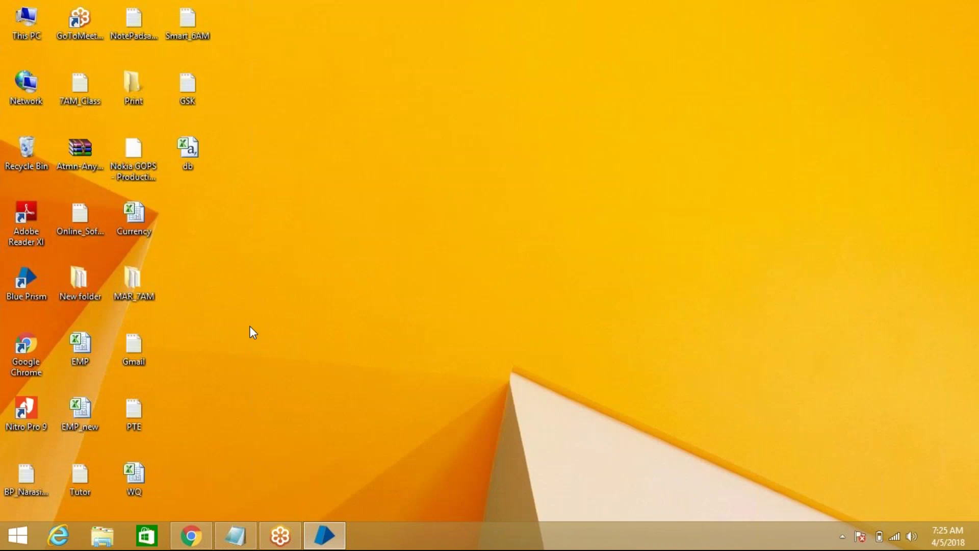
{"action": "left_click", "coordinate": [325, 536]}
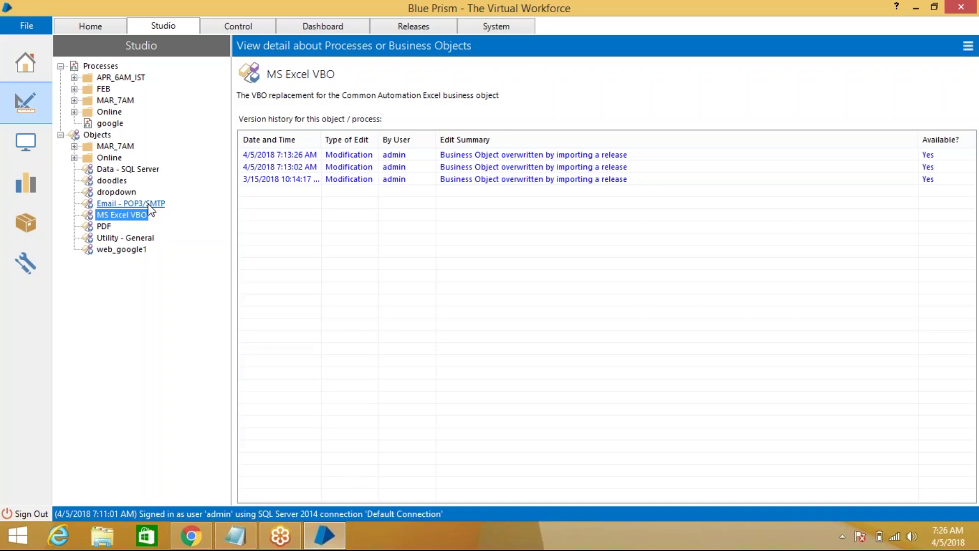
Create the process 'Excel example1' in MAR_7AM, renaming it after a name-in-use warning
{"action": "left_click", "coordinate": [75, 101]}
{"action": "left_click", "coordinate": [116, 100]}
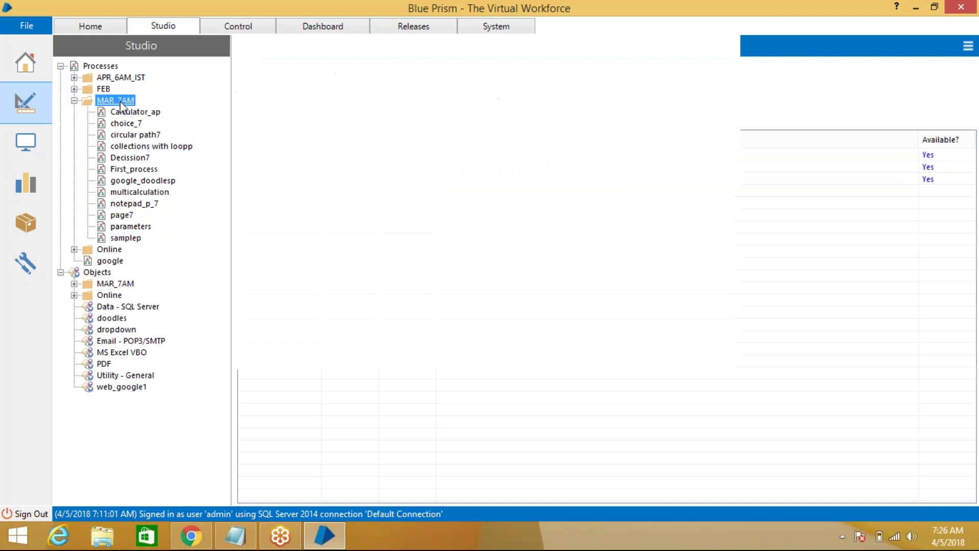
{"action": "right_click", "coordinate": [118, 101]}
{"action": "left_click", "coordinate": [178, 108]}
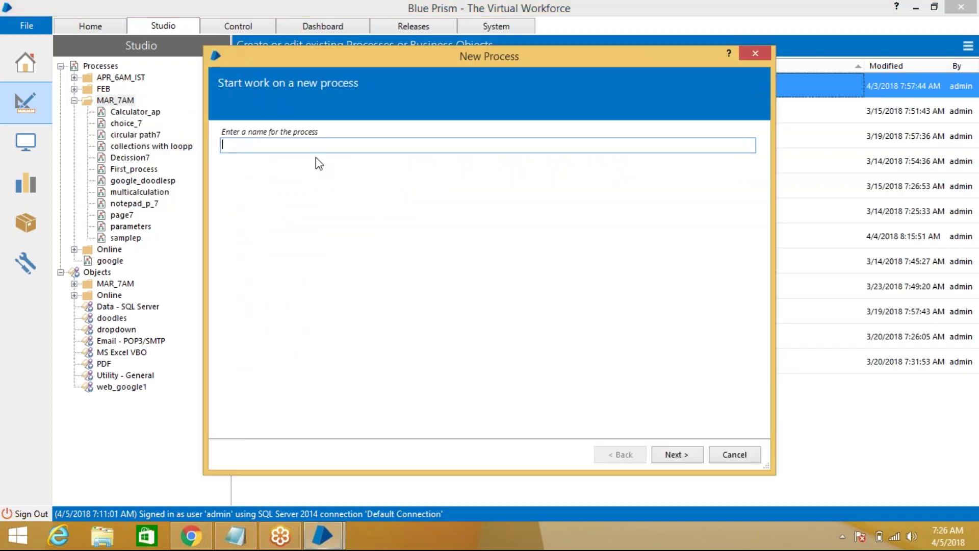
{"action": "type", "text": "Excel example"}
{"action": "left_click", "coordinate": [676, 457]}
{"action": "left_click", "coordinate": [565, 334]}
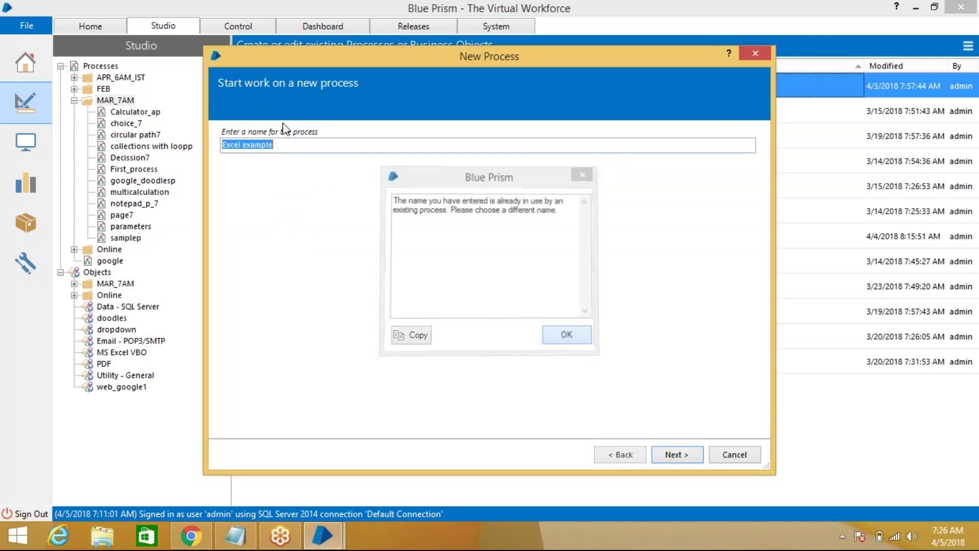
{"action": "left_click", "coordinate": [294, 144]}
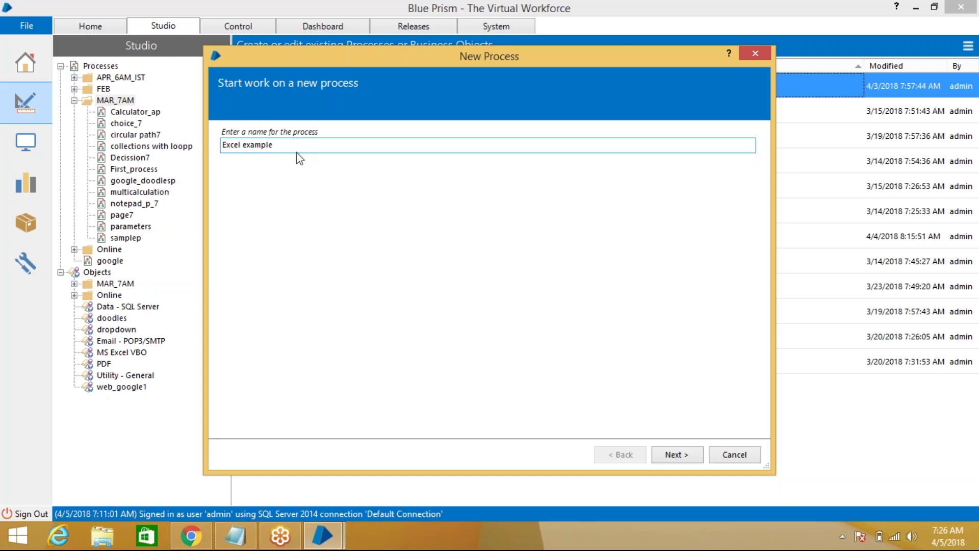
{"action": "left_click", "coordinate": [660, 454]}
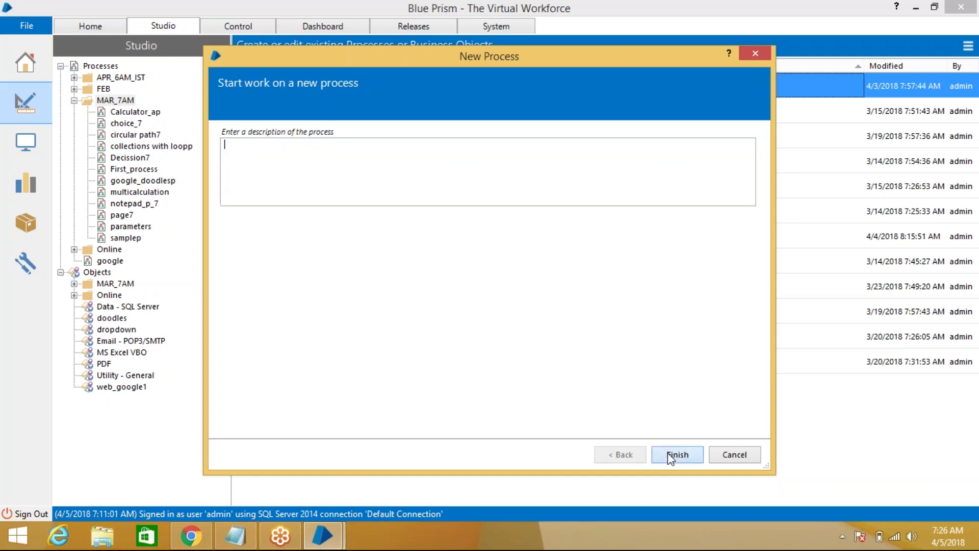
{"action": "left_click", "coordinate": [671, 457]}
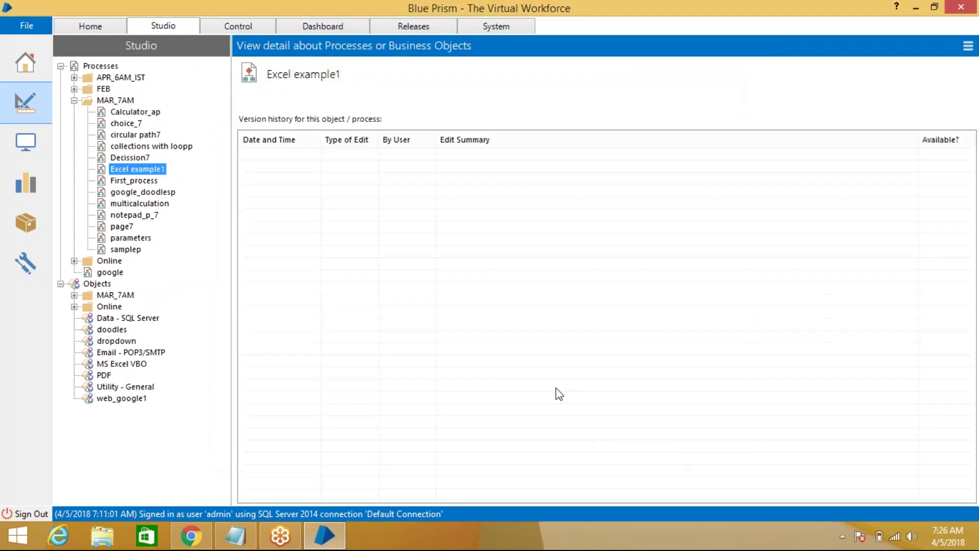
Open Excel example1 in Process Studio and place a new Action1 stage directly below Start
{"action": "double_click", "coordinate": [161, 172]}
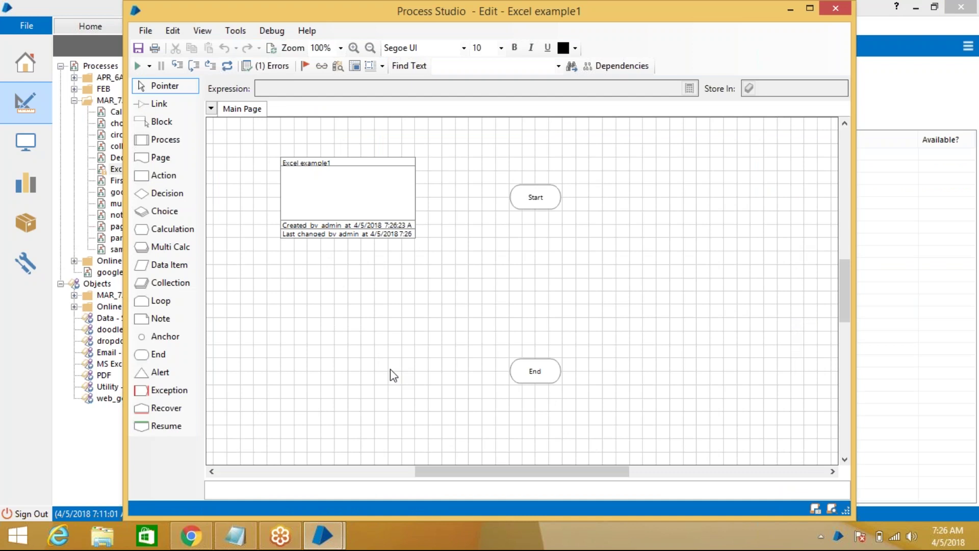
{"action": "left_click_drag", "start_coordinate": [164, 174], "coordinate": [546, 249]}
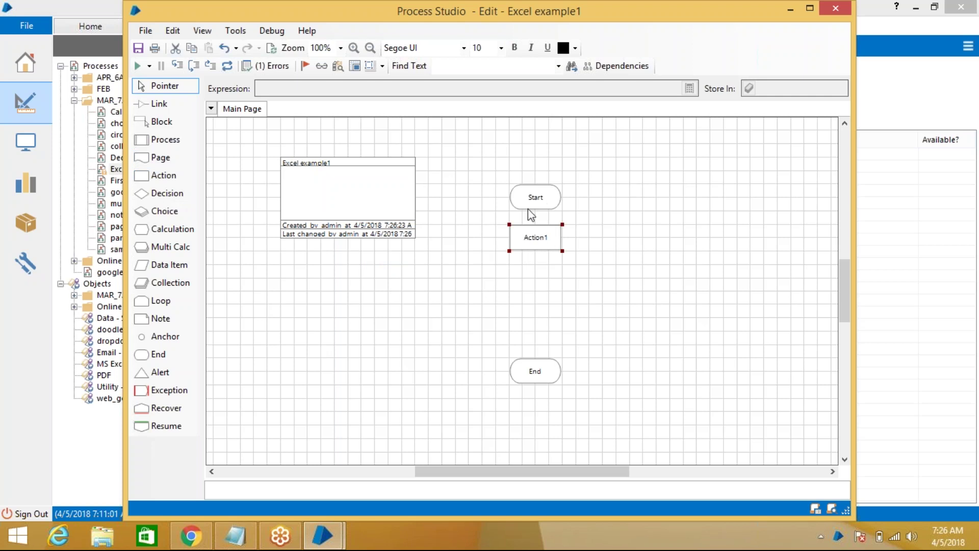
{"action": "left_click_drag", "start_coordinate": [537, 207], "coordinate": [536, 167]}
{"action": "left_click_drag", "start_coordinate": [538, 239], "coordinate": [545, 213]}
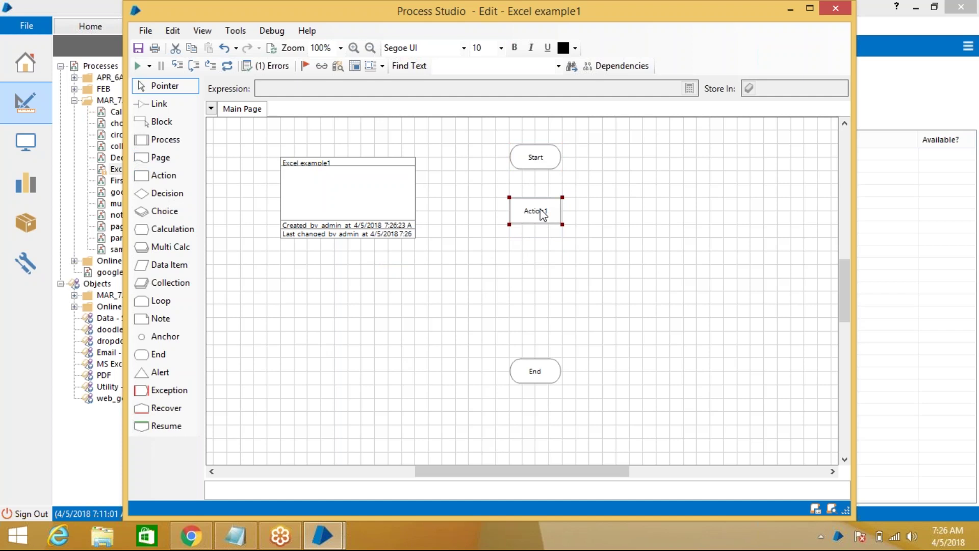
Set Action1's business object to MS Excel VBO and select its name for replacement
{"action": "double_click", "coordinate": [542, 213]}
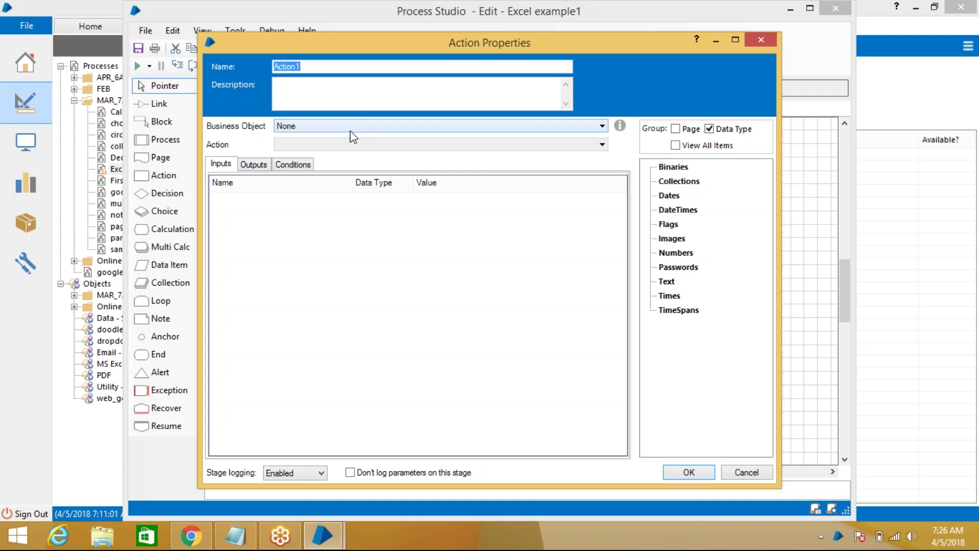
{"action": "left_click", "coordinate": [375, 132]}
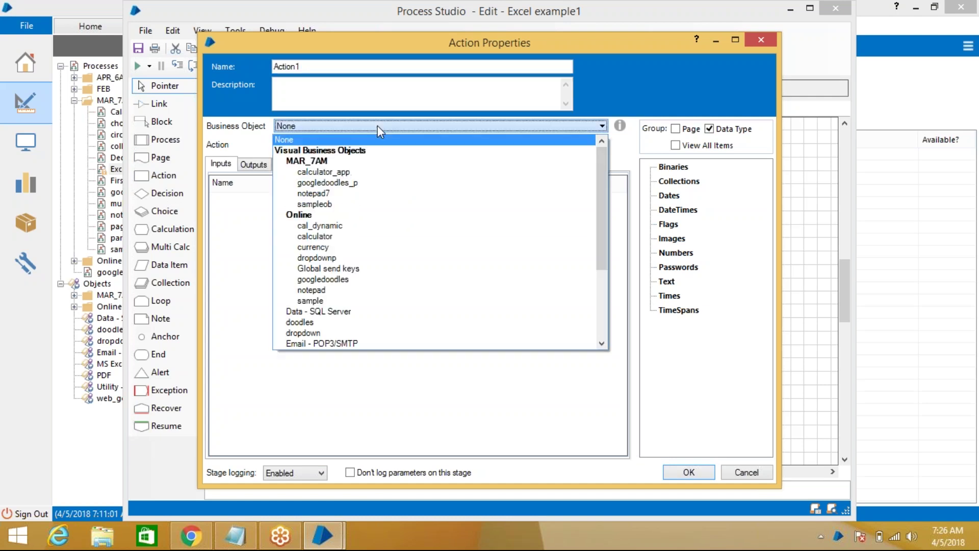
{"action": "scroll", "coordinate": [381, 246], "scroll_direction": "down", "scroll_amount": 6}
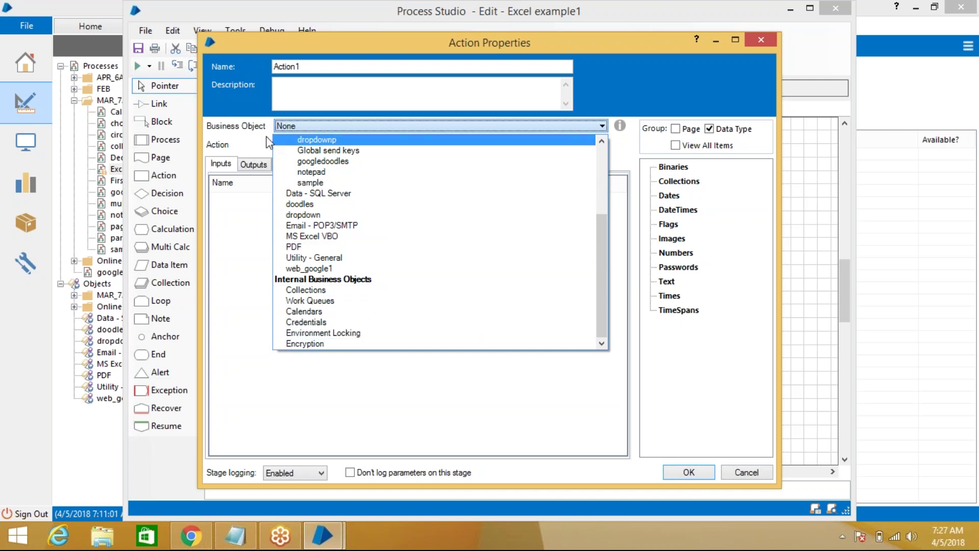
{"action": "left_click", "coordinate": [342, 237]}
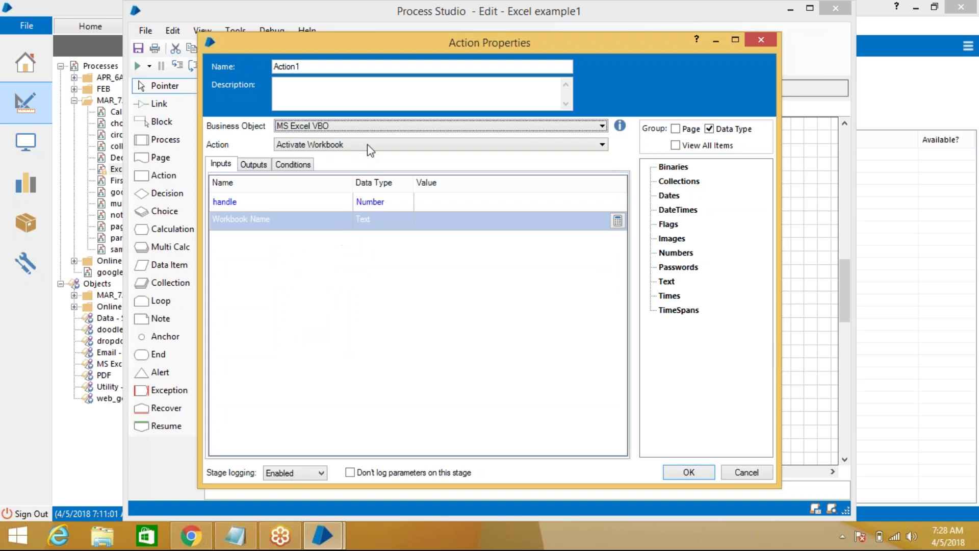
{"action": "left_click", "coordinate": [344, 66]}
{"action": "key", "text": "ctrl+a"}
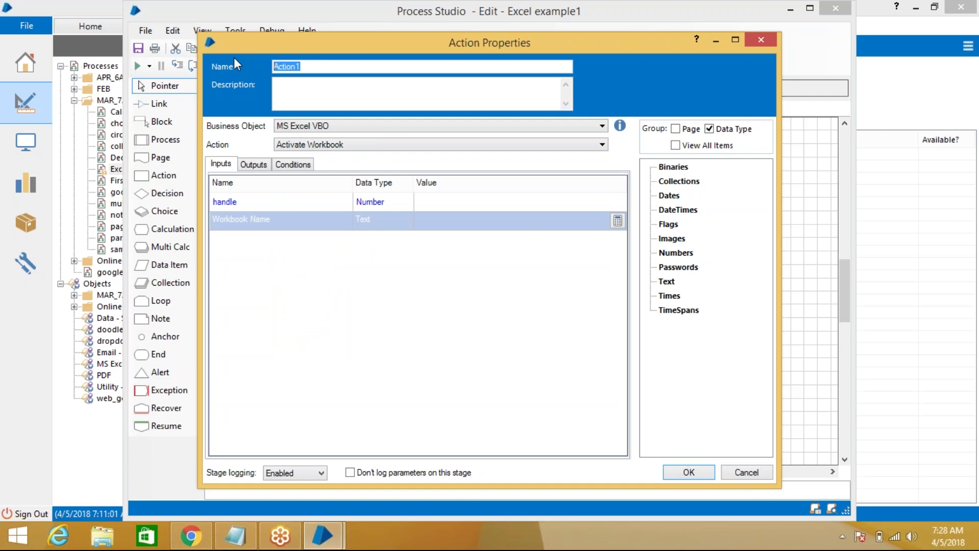
Rename the action stage to 'Create instance'
{"action": "type", "text": "Ct"}
{"action": "key", "text": "BackSpace"}
{"action": "type", "text": "reate instance"}
Set the stage's action to Create Instance and review its outputs and inputs
{"action": "left_click", "coordinate": [372, 144]}
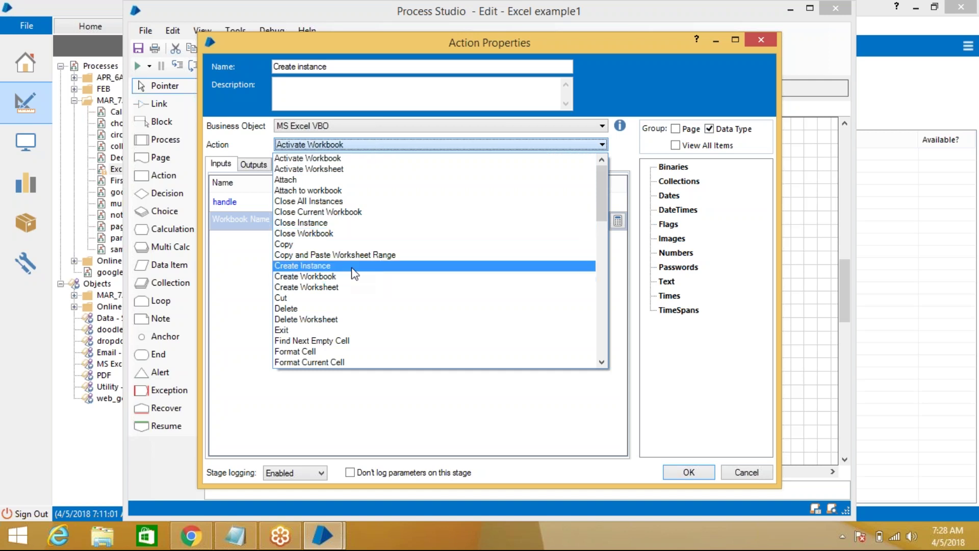
{"action": "left_click", "coordinate": [316, 265]}
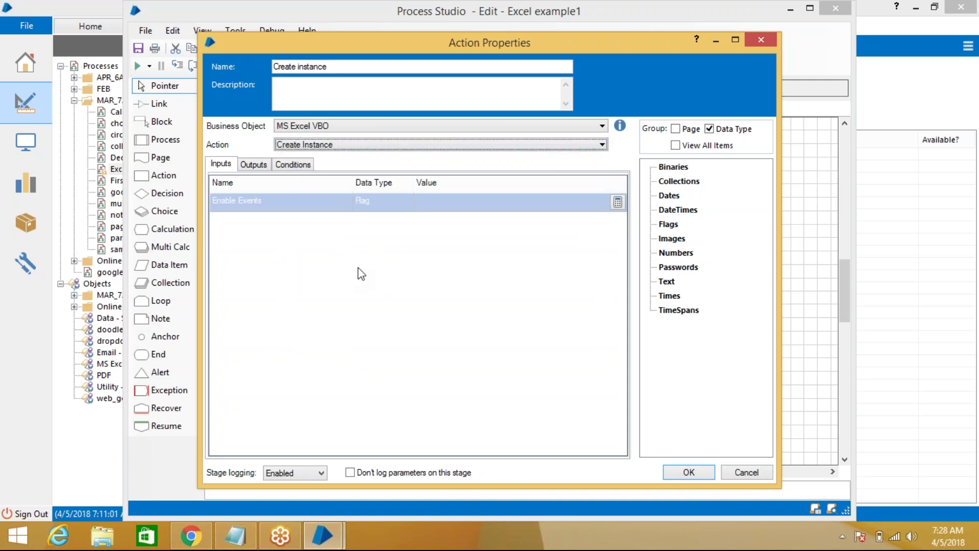
{"action": "left_click", "coordinate": [255, 164]}
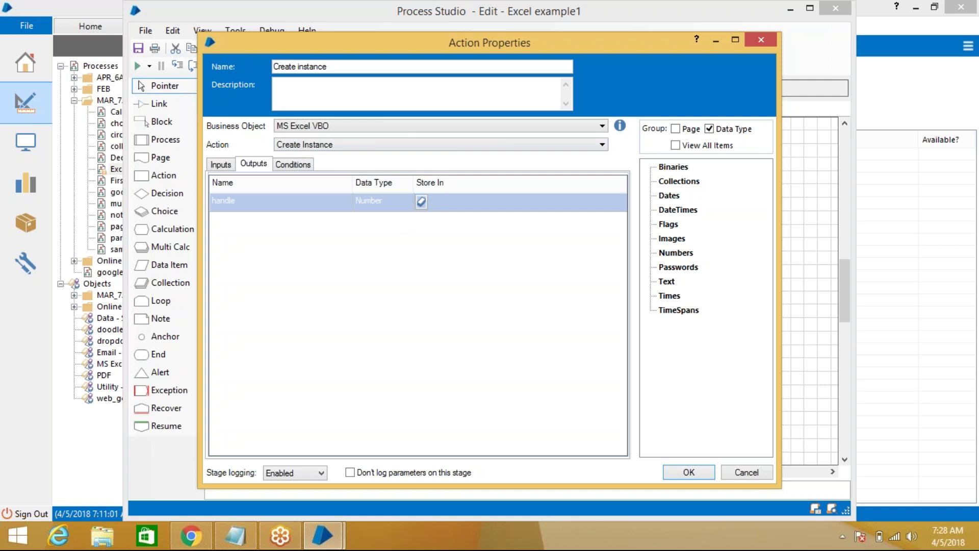
{"action": "left_click", "coordinate": [222, 164]}
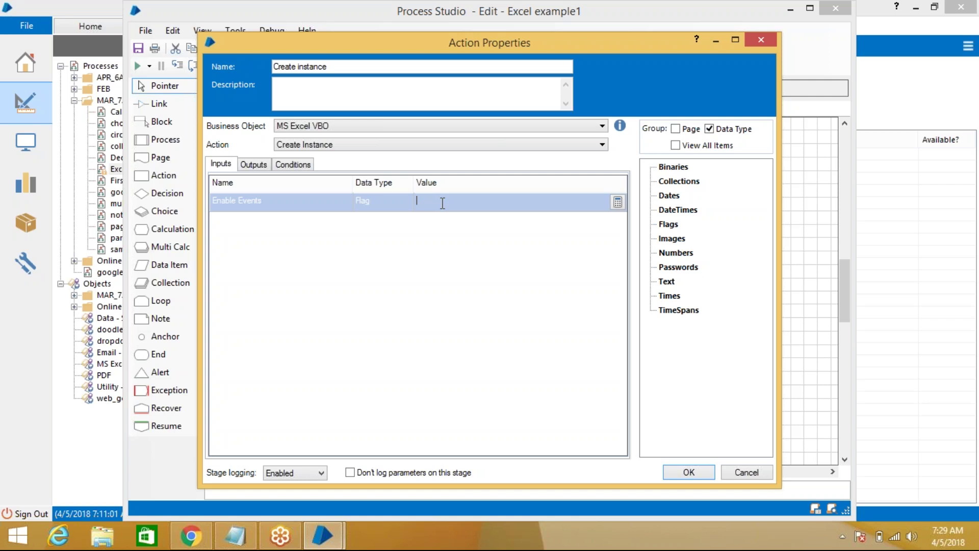
Set Enable Events to True and store the handle output in a new Number item 'handle'
{"action": "type", "text": "True"}
{"action": "left_click", "coordinate": [452, 223]}
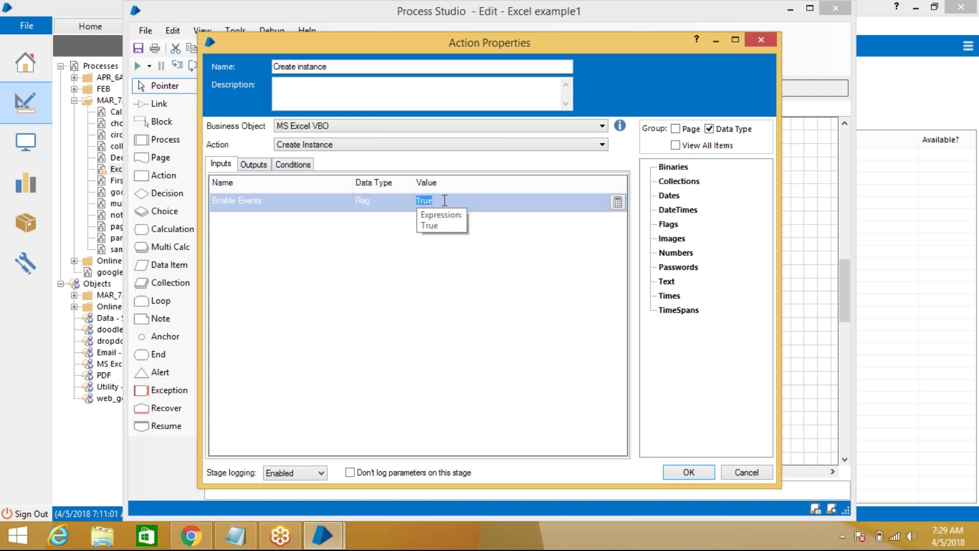
{"action": "left_click", "coordinate": [265, 164]}
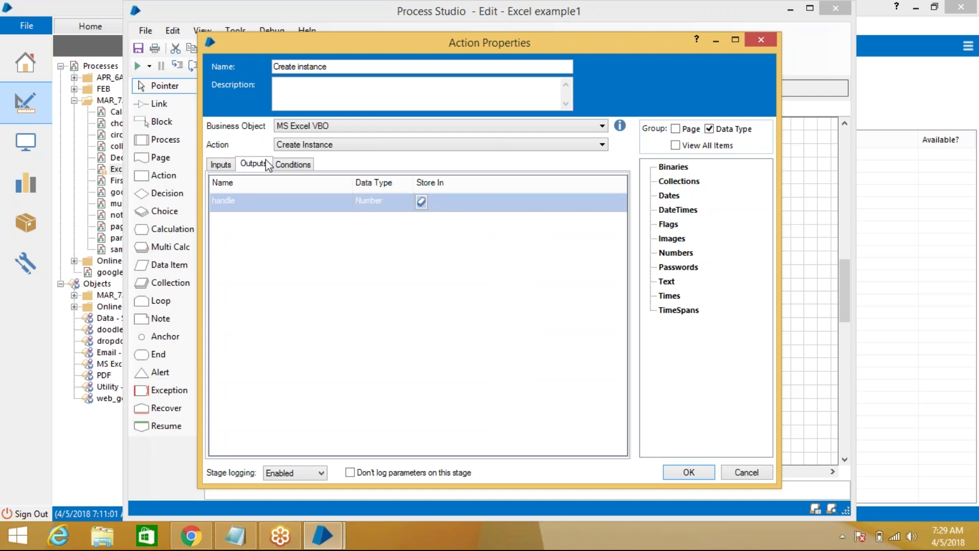
{"action": "left_click", "coordinate": [420, 201]}
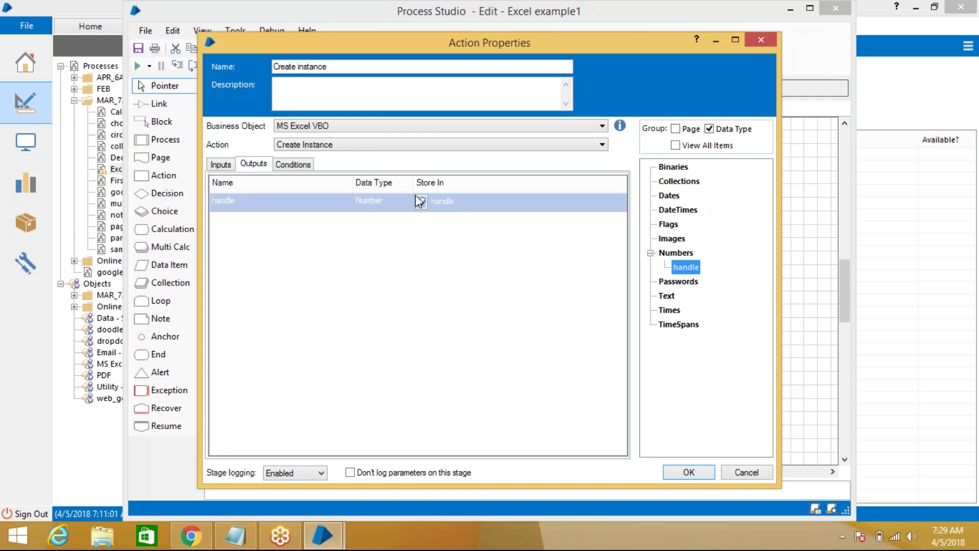
{"action": "left_click", "coordinate": [233, 168]}
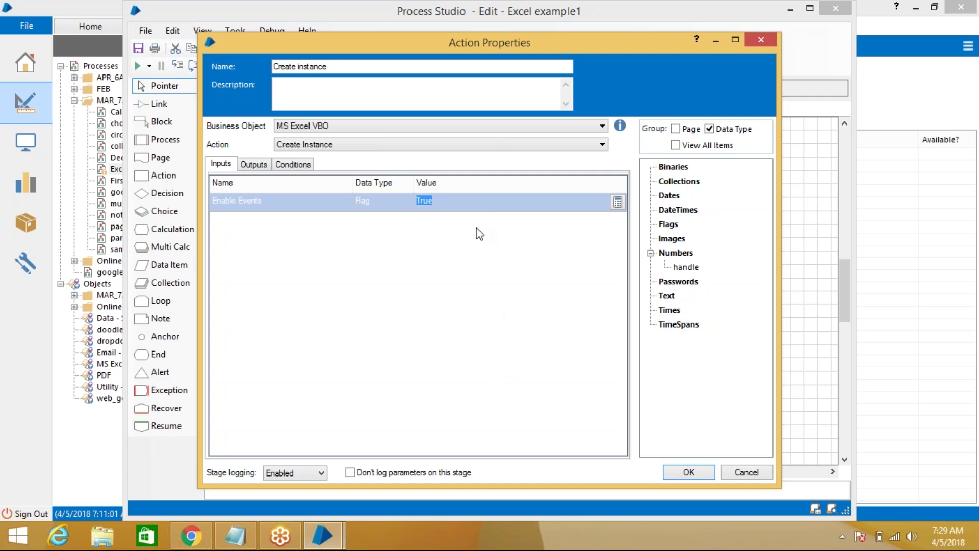
{"action": "left_click", "coordinate": [468, 200]}
{"action": "left_click", "coordinate": [257, 164]}
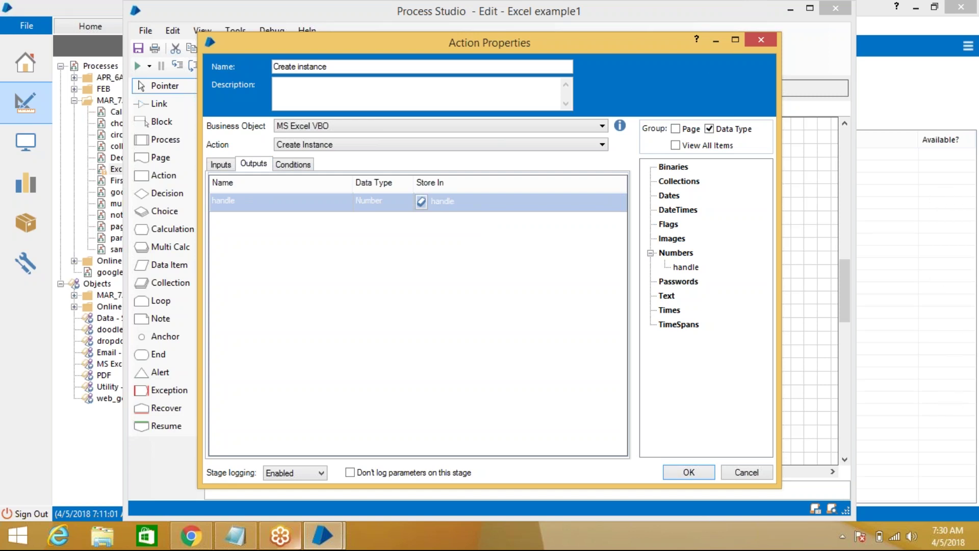
{"action": "mouse_move", "coordinate": [280, 536]}
Confirm Create instance, shift the handle item right, and add an action stage below it
{"action": "left_click", "coordinate": [688, 473]}
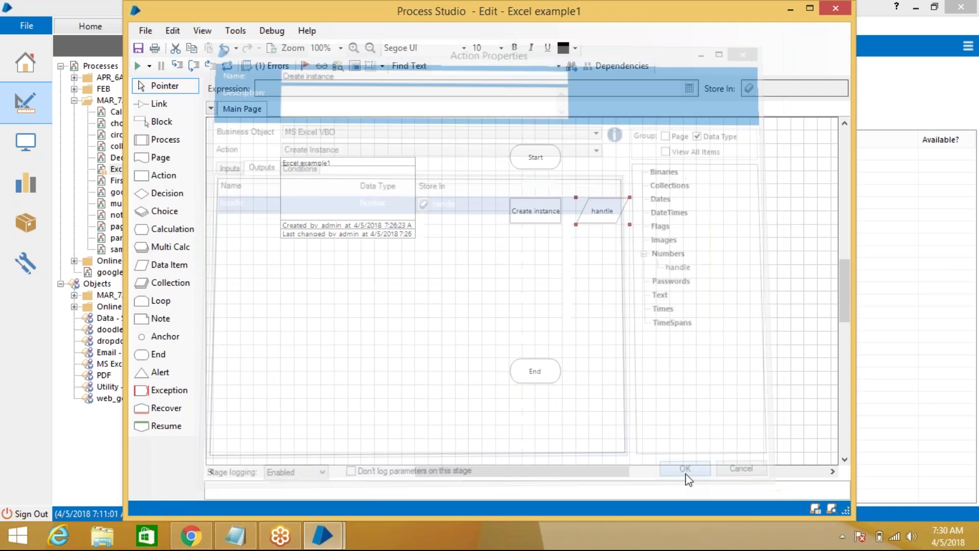
{"action": "left_click_drag", "start_coordinate": [613, 218], "coordinate": [680, 220]}
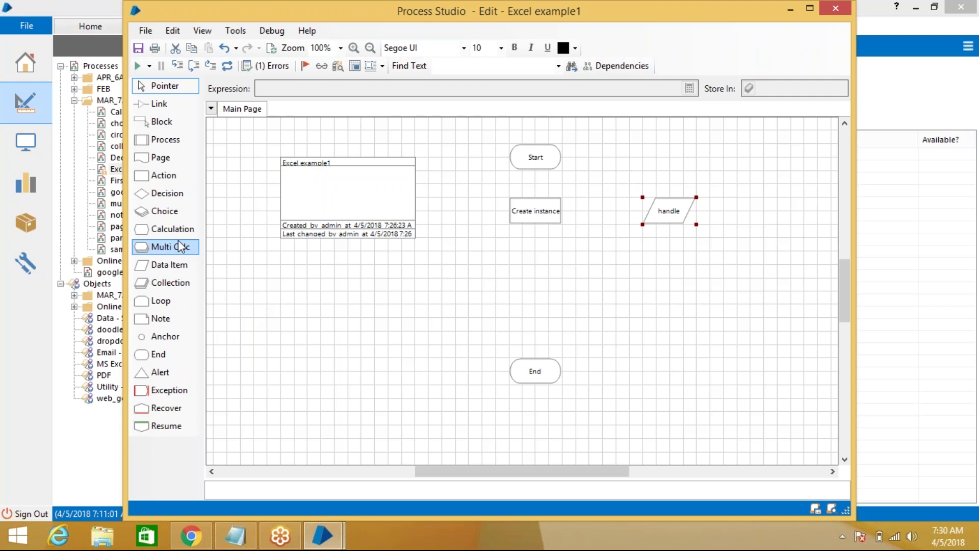
{"action": "left_click_drag", "start_coordinate": [163, 176], "coordinate": [537, 270]}
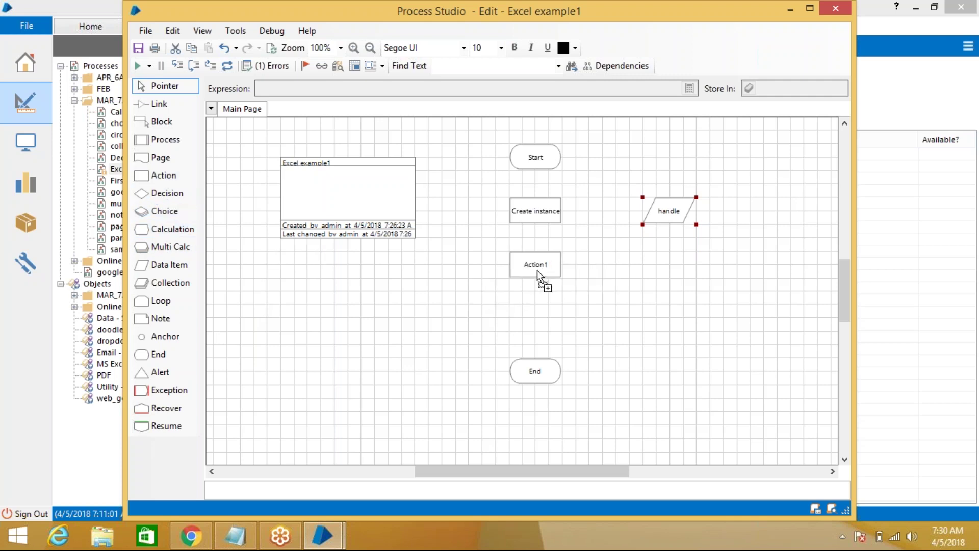
Name the new stage 'Open Workbook' and set it to MS Excel VBO's Open Workbook action
{"action": "double_click", "coordinate": [525, 270]}
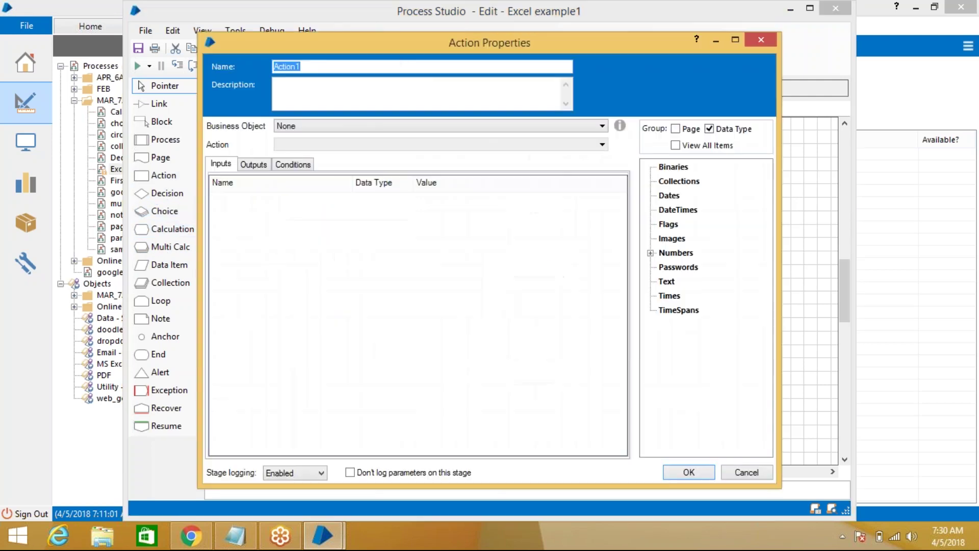
{"action": "type", "text": "Open Workbook"}
{"action": "left_click", "coordinate": [395, 129]}
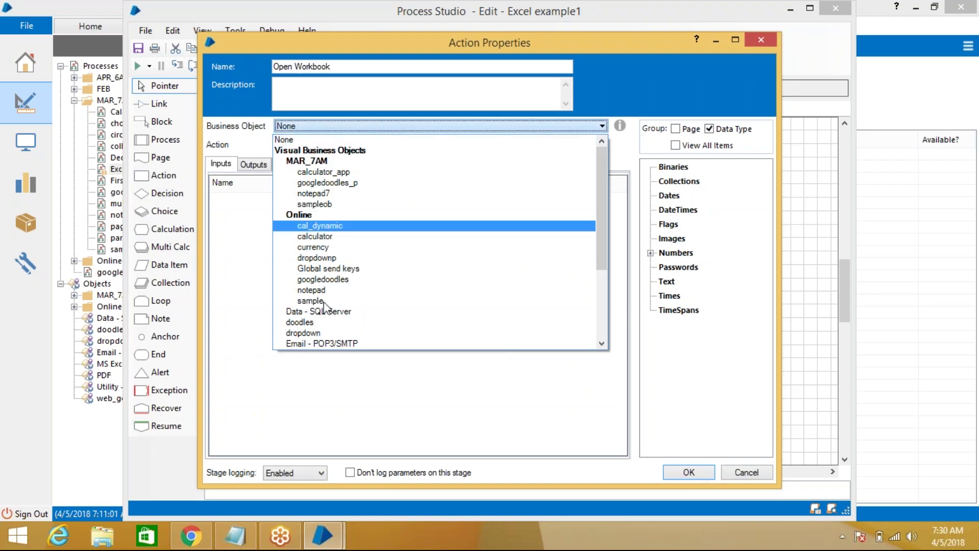
{"action": "scroll", "coordinate": [372, 260], "scroll_direction": "down", "scroll_amount": 4}
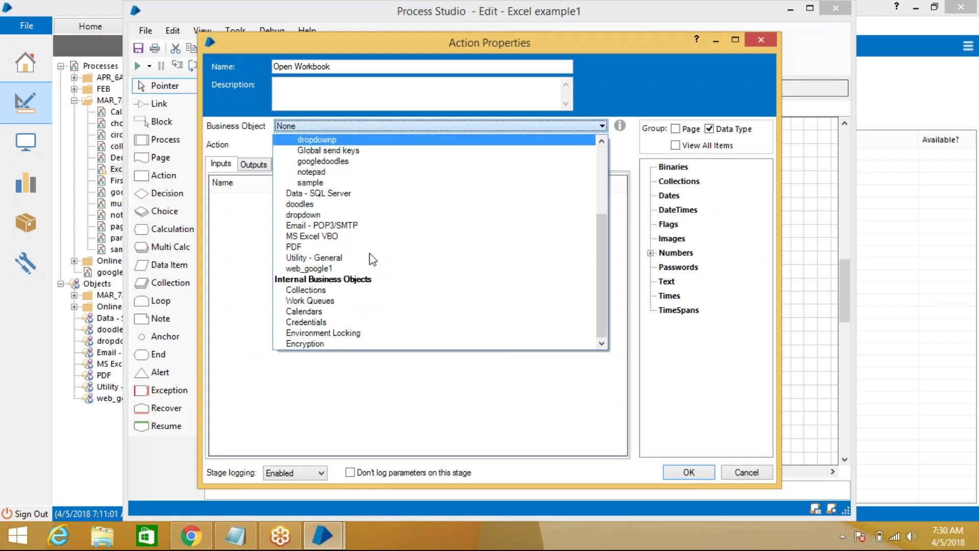
{"action": "left_click", "coordinate": [350, 236]}
{"action": "left_click", "coordinate": [411, 146]}
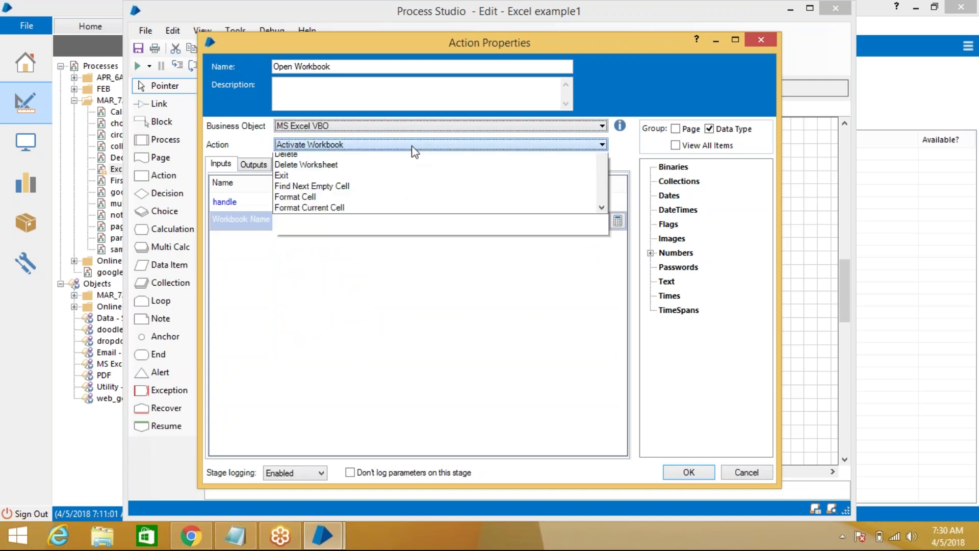
{"action": "scroll", "coordinate": [381, 257], "scroll_direction": "down", "scroll_amount": 10}
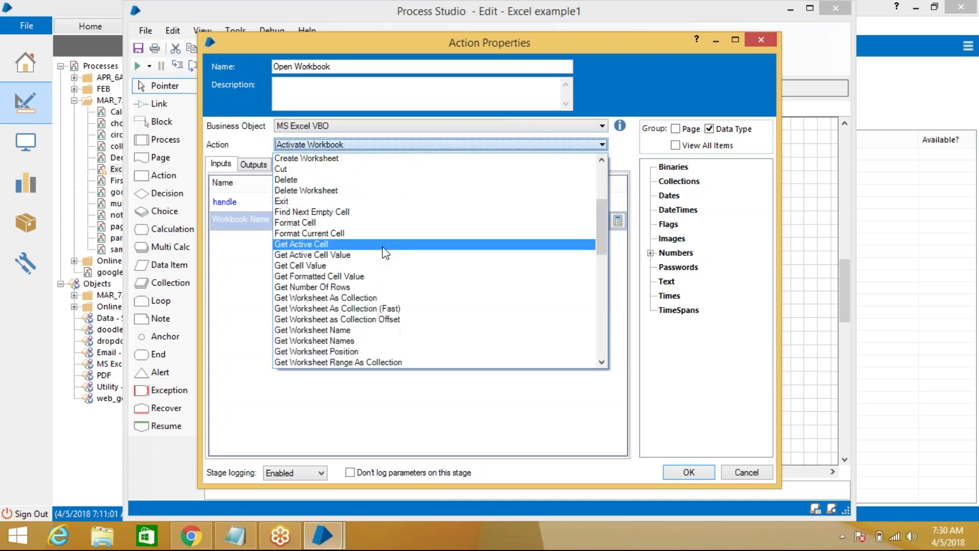
{"action": "scroll", "coordinate": [381, 240], "scroll_direction": "down", "scroll_amount": 3}
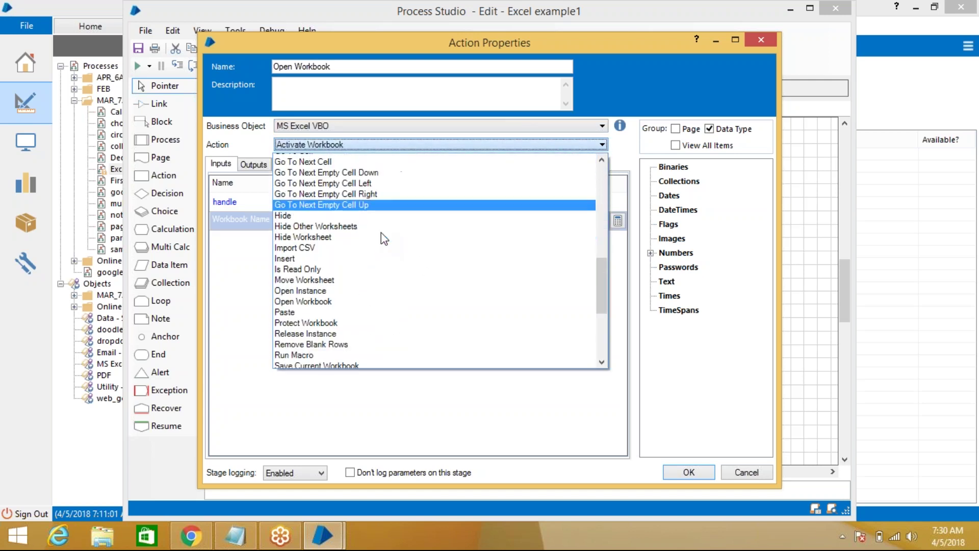
{"action": "left_click", "coordinate": [361, 236]}
Set the handle input to [handle] and start filling in the File name input
{"action": "left_click", "coordinate": [463, 203]}
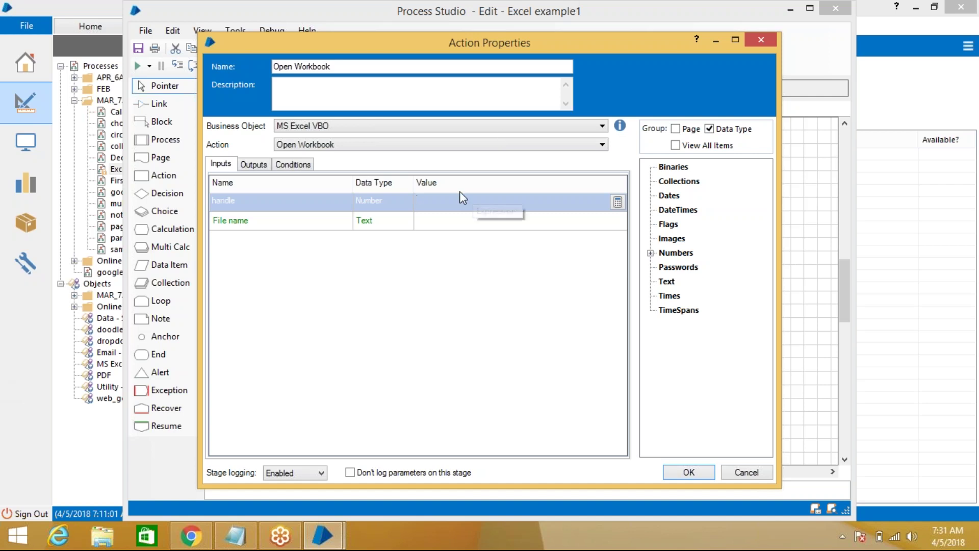
{"action": "left_click", "coordinate": [651, 253]}
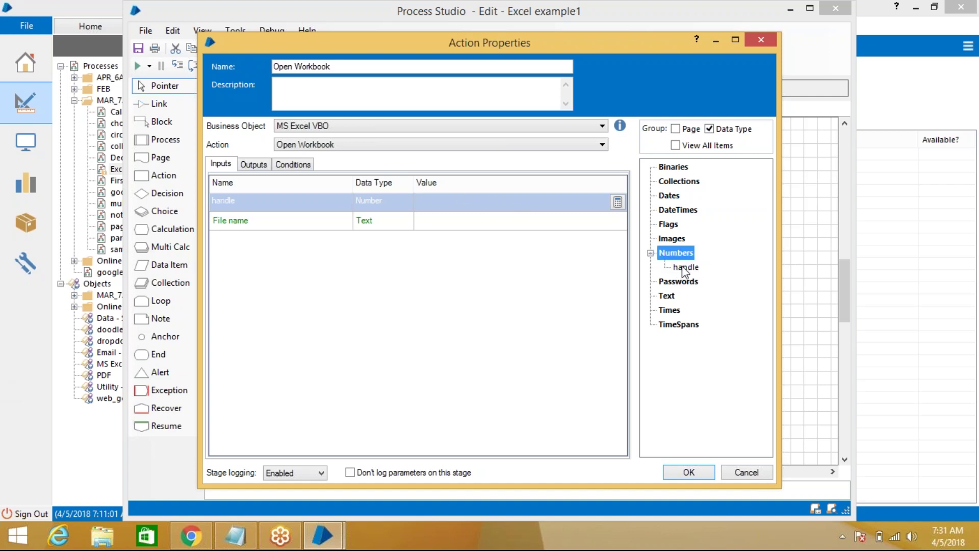
{"action": "left_click", "coordinate": [686, 267]}
{"action": "left_click_drag", "start_coordinate": [483, 203], "coordinate": [484, 204]}
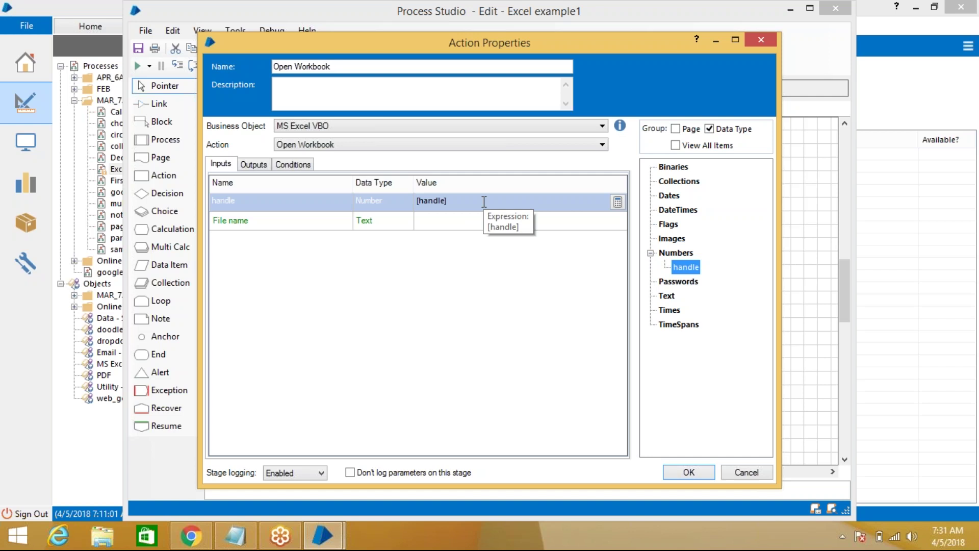
{"action": "left_click", "coordinate": [449, 221]}
{"action": "key", "text": "super+d"}
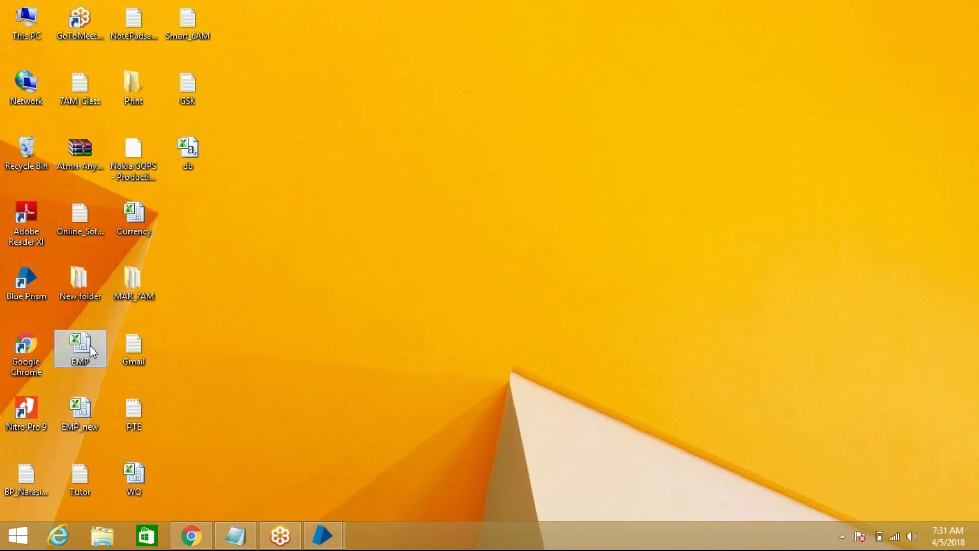
Copy the EMP workbook's full file path from the desktop using Copy as path
{"action": "right_click", "coordinate": [100, 347]}
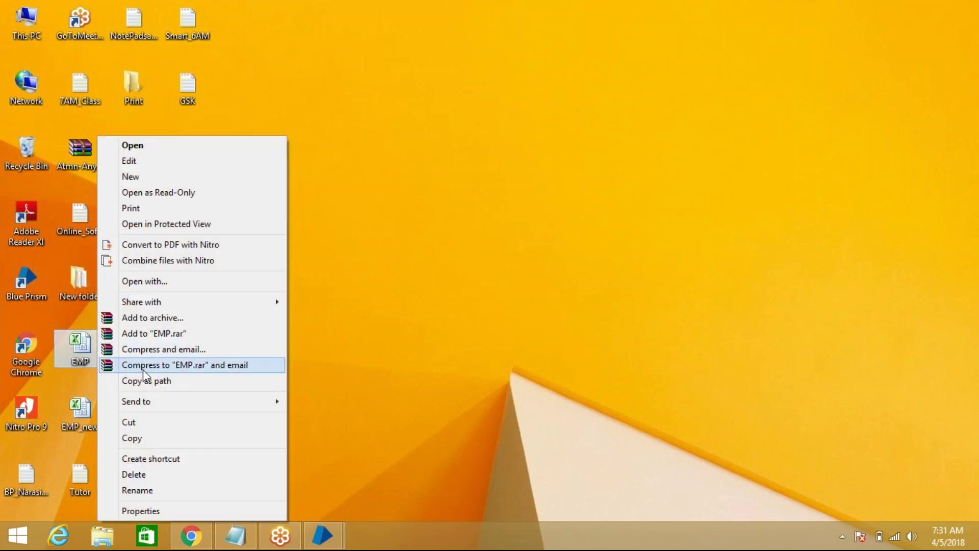
{"action": "left_click", "coordinate": [164, 380]}
Paste the EMP.xlsx path into Open Workbook's File name input
{"action": "mouse_move", "coordinate": [323, 536]}
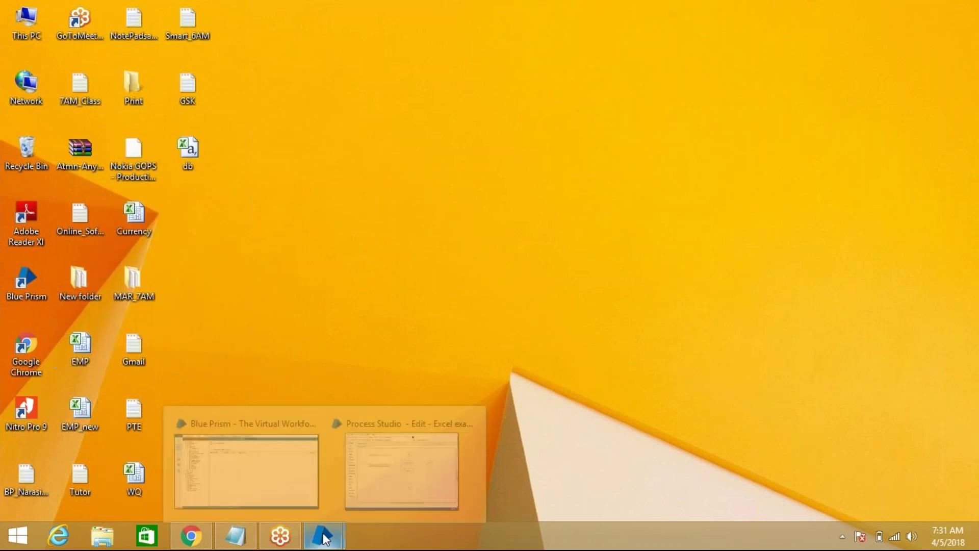
{"action": "left_click", "coordinate": [394, 473]}
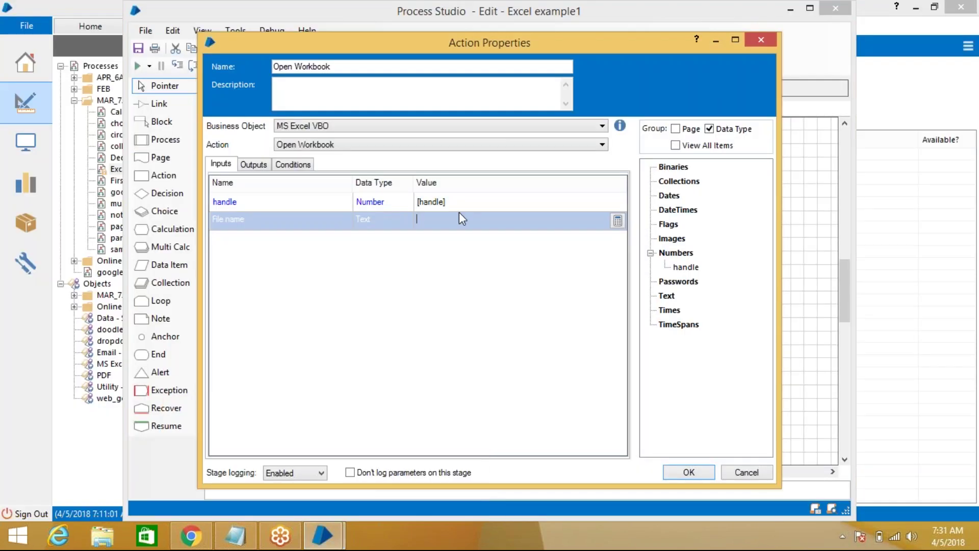
{"action": "left_click", "coordinate": [474, 222]}
{"action": "key", "text": "ctrl+v"}
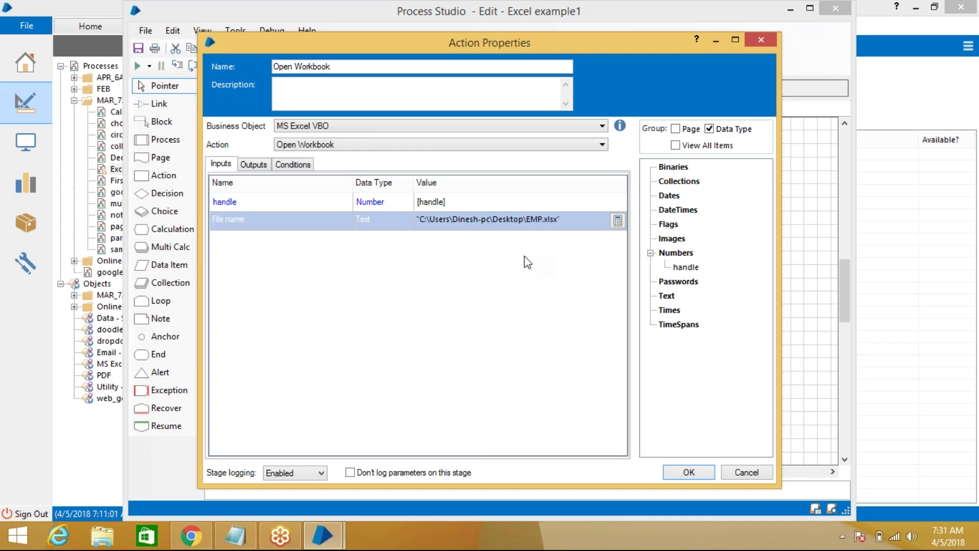
Store the output in a new Workbook Name item, confirm, and add an action stage above End
{"action": "left_click", "coordinate": [267, 163]}
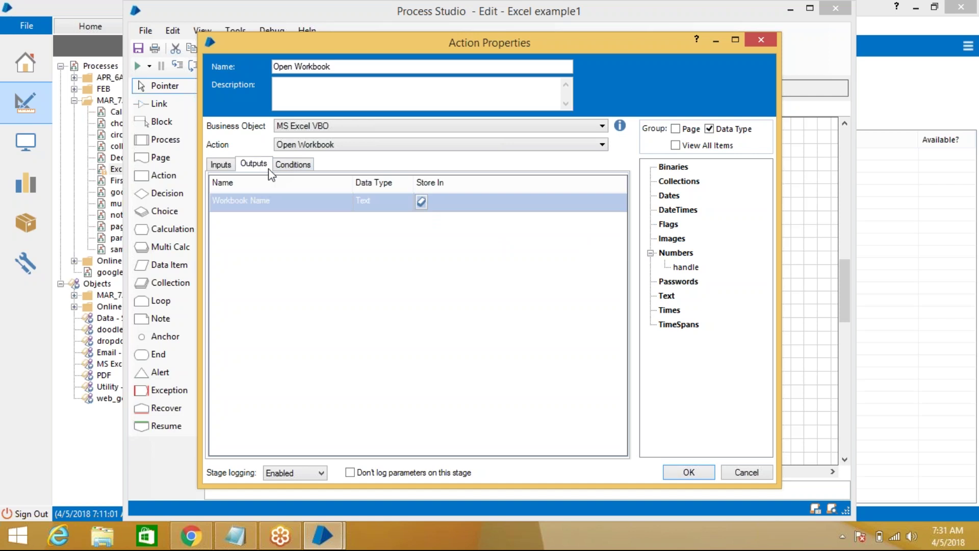
{"action": "left_click", "coordinate": [419, 199]}
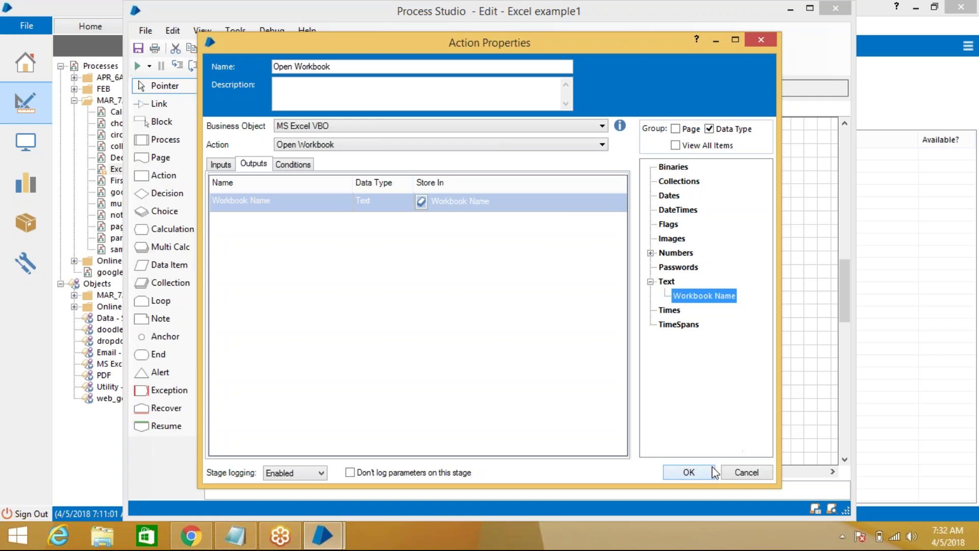
{"action": "left_click", "coordinate": [689, 472]}
{"action": "left_click_drag", "start_coordinate": [607, 275], "coordinate": [696, 291]}
{"action": "left_click_drag", "start_coordinate": [169, 179], "coordinate": [535, 323]}
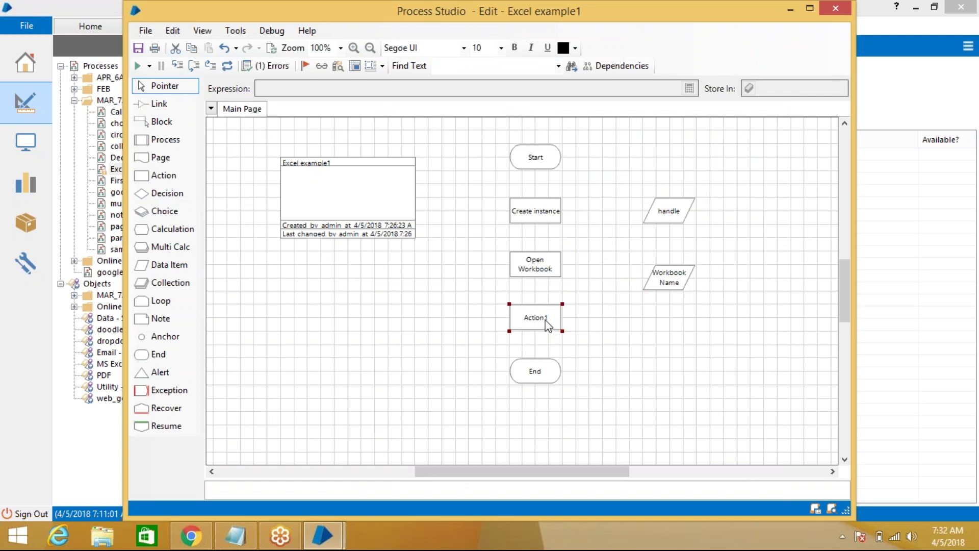
Name the new stage 'get to collection' using MS Excel VBO's Get Worksheet As Collection action
{"action": "double_click", "coordinate": [545, 322]}
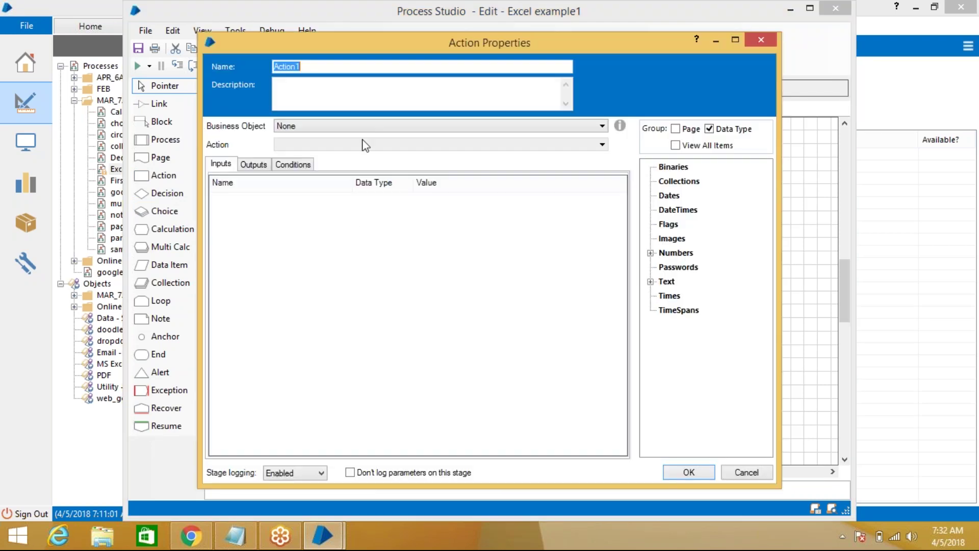
{"action": "type", "text": "get to collection"}
{"action": "left_click", "coordinate": [403, 126]}
{"action": "scroll", "coordinate": [439, 255], "scroll_direction": "down", "scroll_amount": 3}
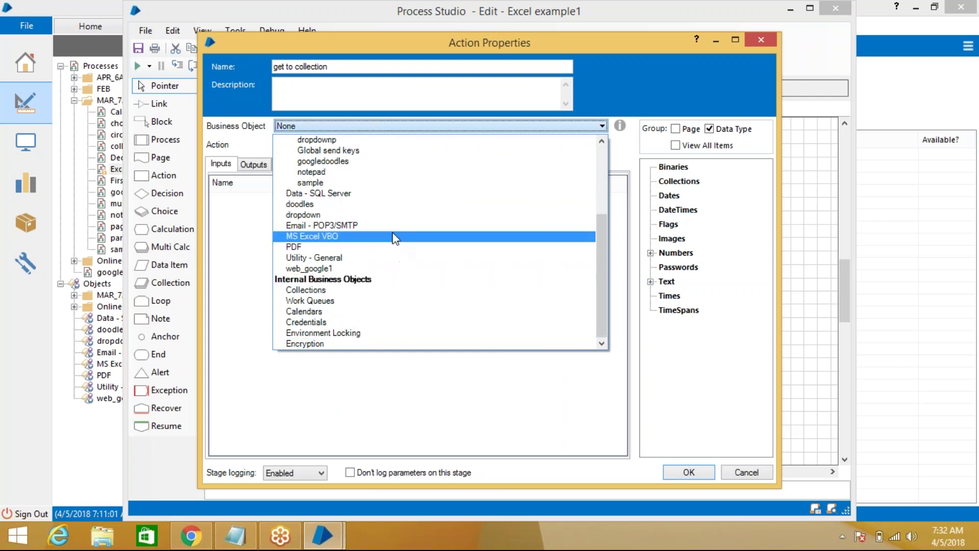
{"action": "left_click", "coordinate": [394, 236]}
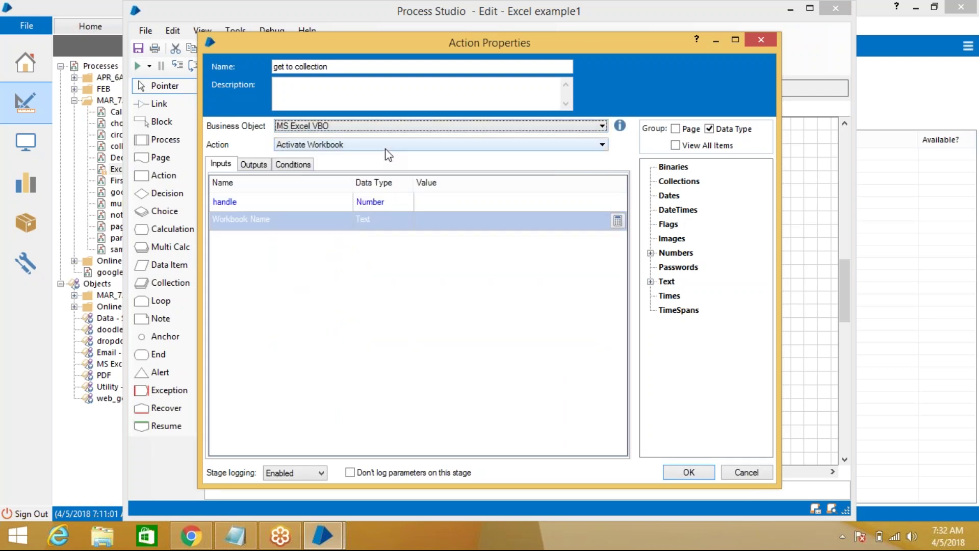
{"action": "left_click", "coordinate": [387, 144]}
{"action": "scroll", "coordinate": [383, 290], "scroll_direction": "down", "scroll_amount": 5}
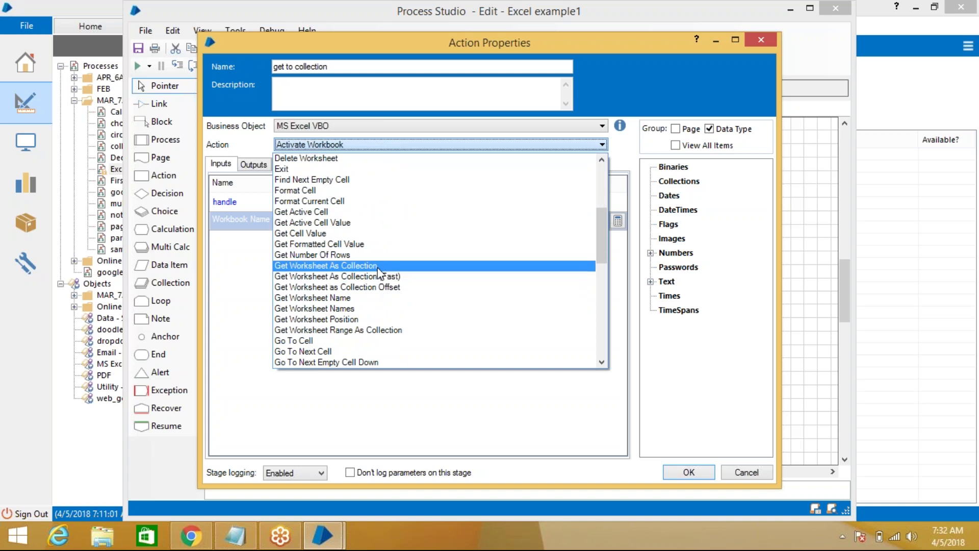
{"action": "left_click", "coordinate": [379, 265]}
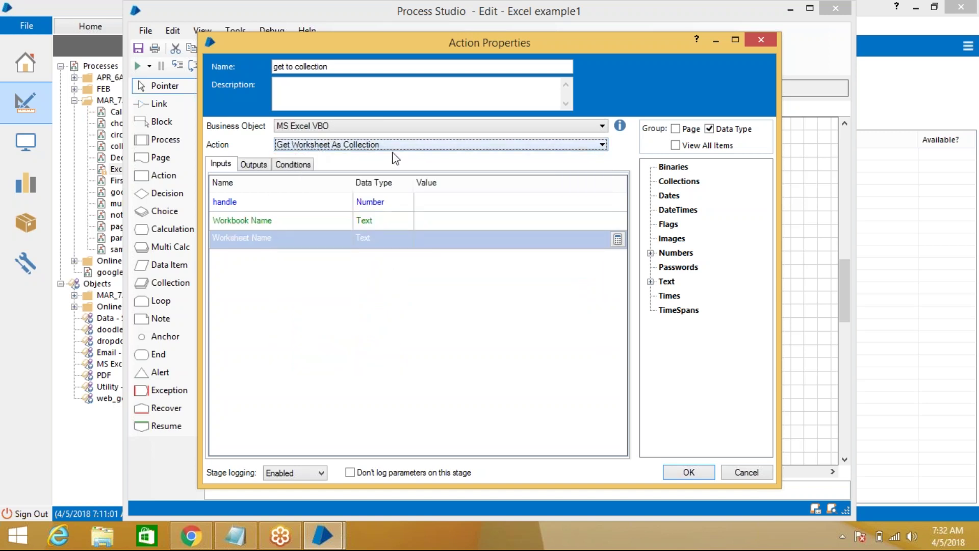
Feed [handle] and [Workbook Name] into the stage's inputs and begin the Worksheet Name value
{"action": "left_click", "coordinate": [449, 203]}
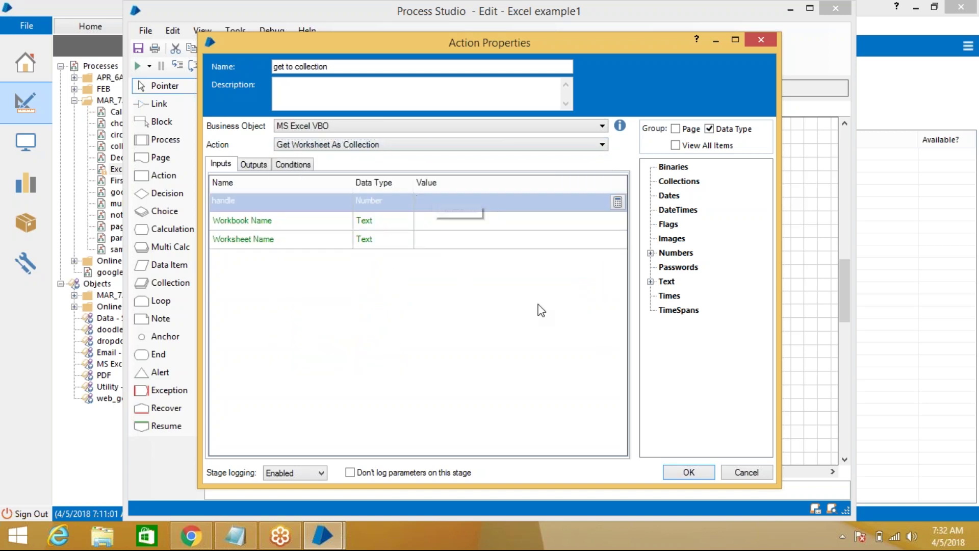
{"action": "left_click", "coordinate": [650, 253]}
{"action": "left_click_drag", "start_coordinate": [683, 268], "coordinate": [499, 200]}
{"action": "left_click", "coordinate": [497, 218]}
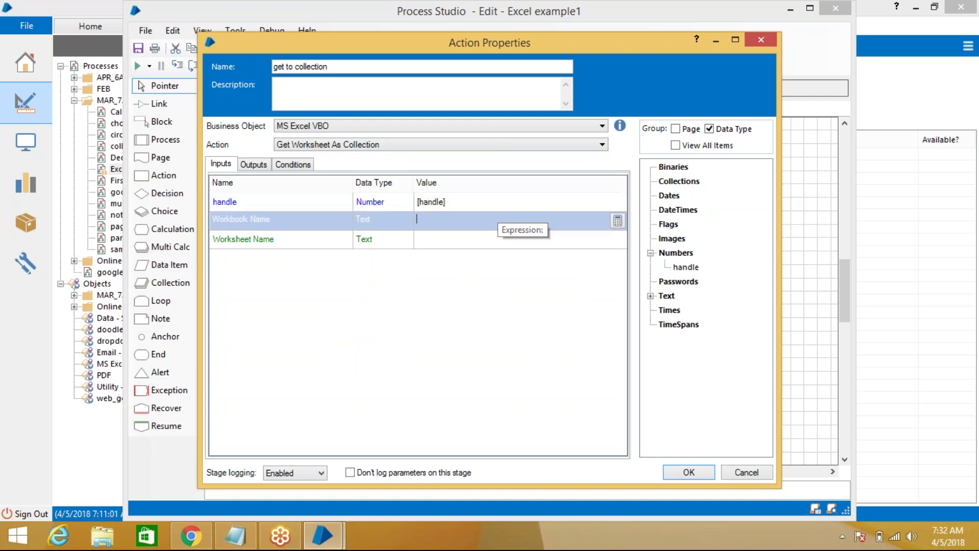
{"action": "left_click", "coordinate": [651, 295]}
{"action": "left_click_drag", "start_coordinate": [704, 309], "coordinate": [475, 224]}
{"action": "left_click", "coordinate": [474, 238]}
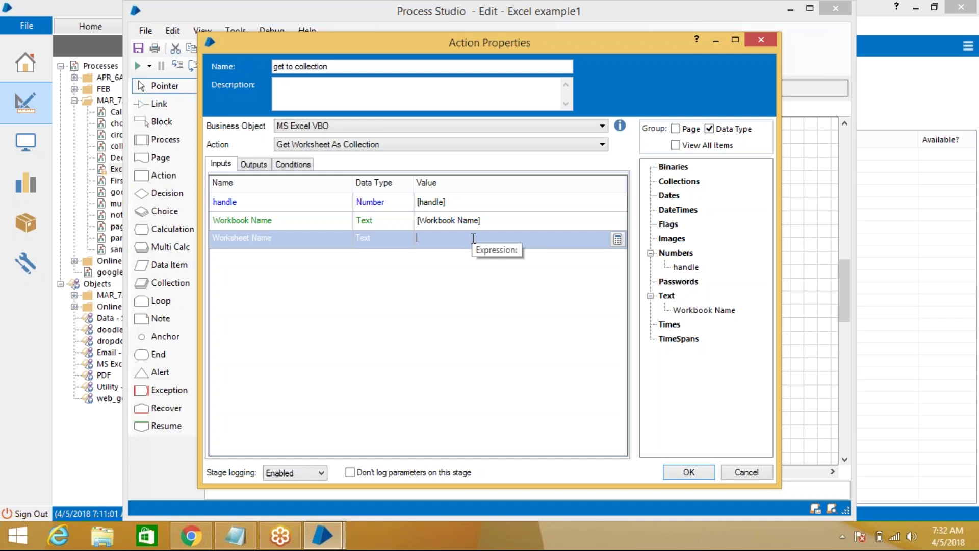
{"action": "key", "text": "super+d"}
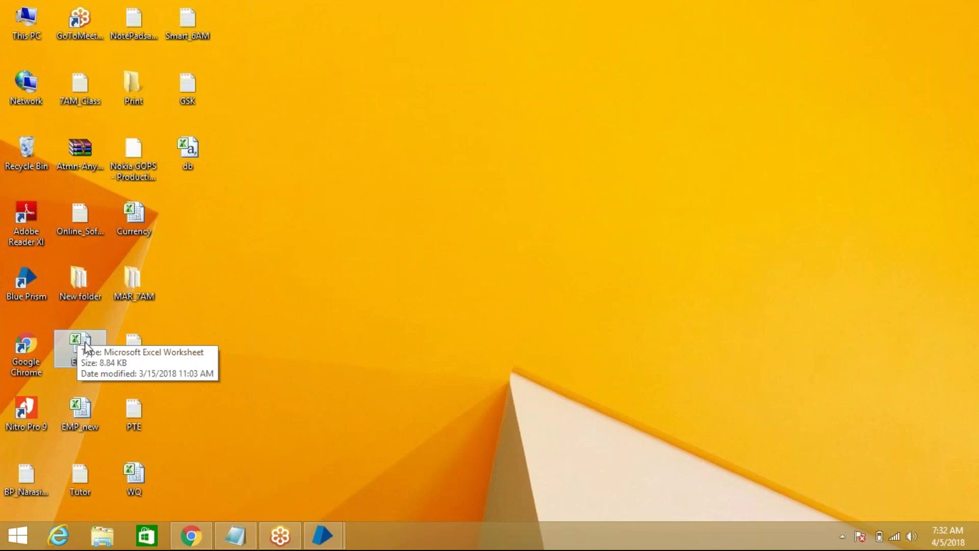
Open the EMP workbook in Excel to confirm its worksheet is named Sheet1, then return to Blue Prism
{"action": "double_click", "coordinate": [89, 345]}
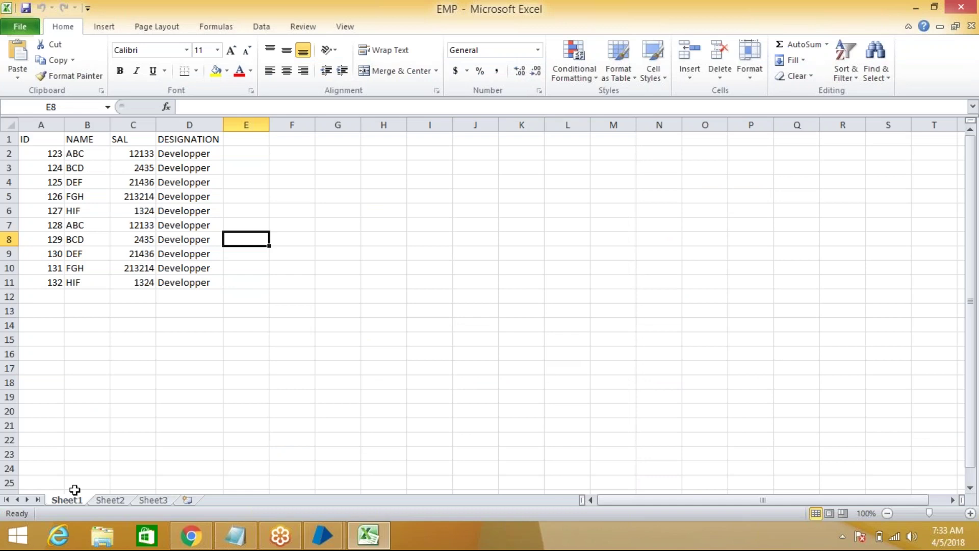
{"action": "double_click", "coordinate": [72, 500]}
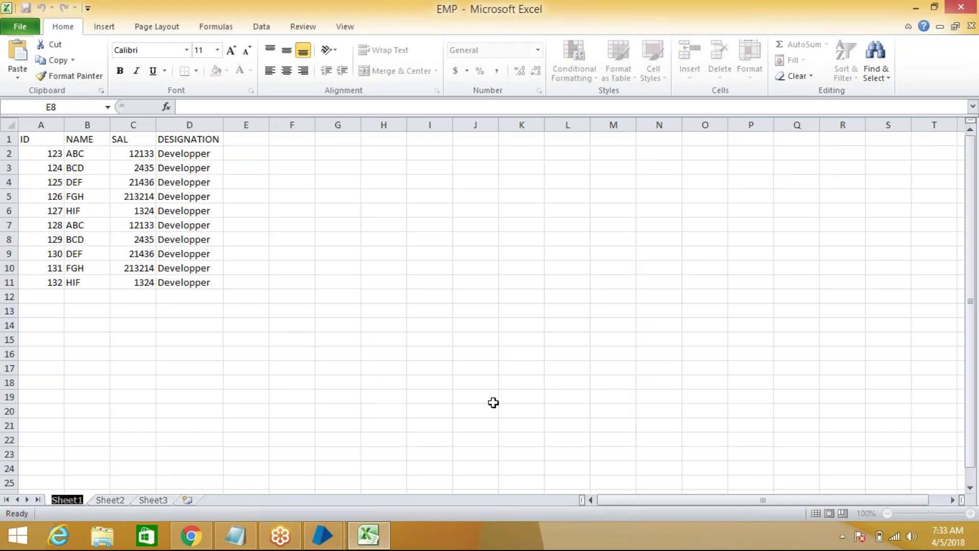
{"action": "mouse_move", "coordinate": [322, 535]}
{"action": "left_click", "coordinate": [399, 474]}
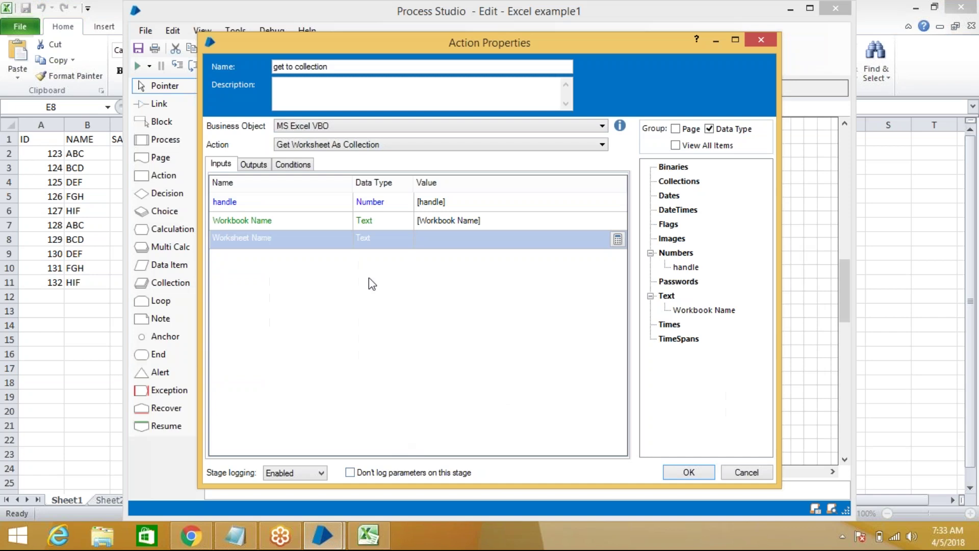
Set the action's Worksheet Name input to "Sheet1"
{"action": "type", "text": "\""}
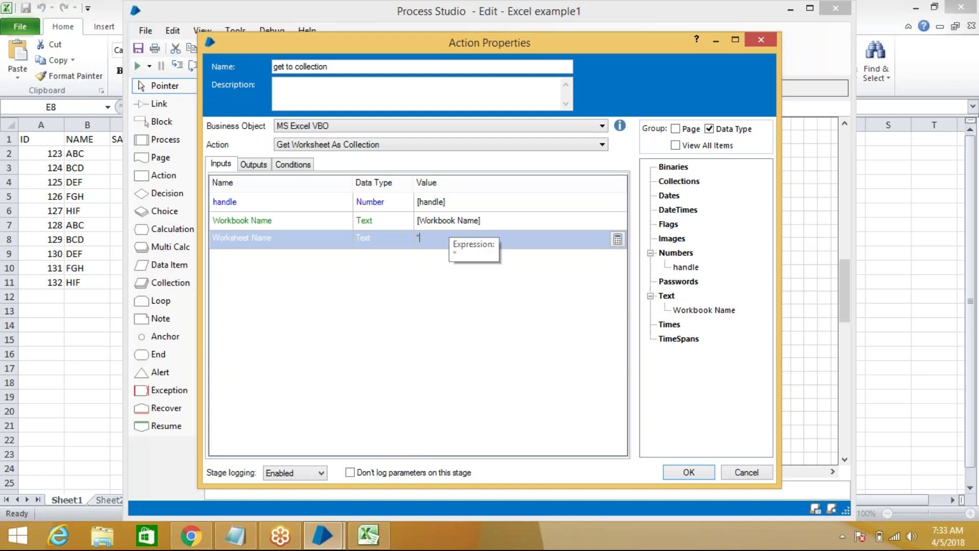
{"action": "type", "text": "V"}
{"action": "type", "text": "\""}
{"action": "key", "text": "BackSpace"}
{"action": "key", "text": "BackSpace"}
{"action": "type", "text": "Sheet1"}
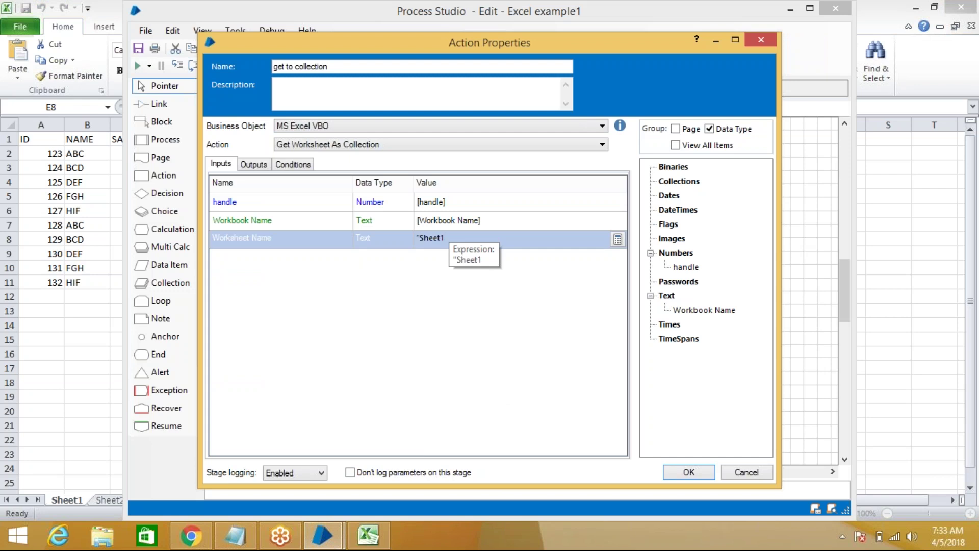
{"action": "type", "text": "\""}
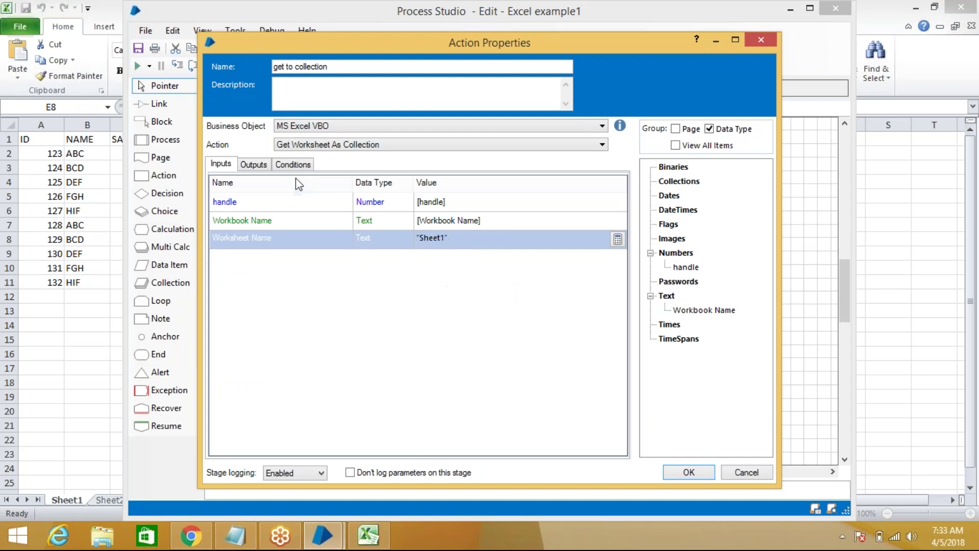
{"action": "left_click", "coordinate": [255, 164]}
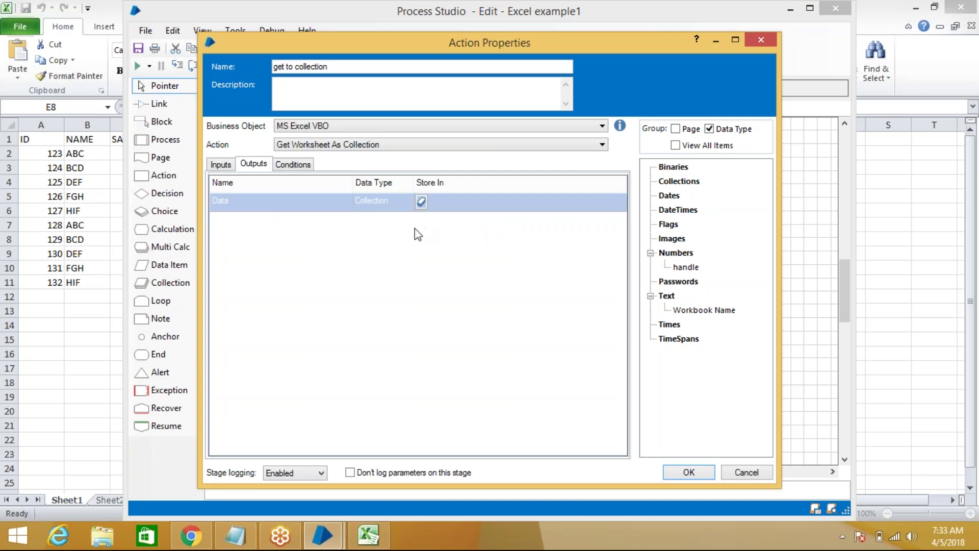
{"action": "left_click", "coordinate": [224, 167]}
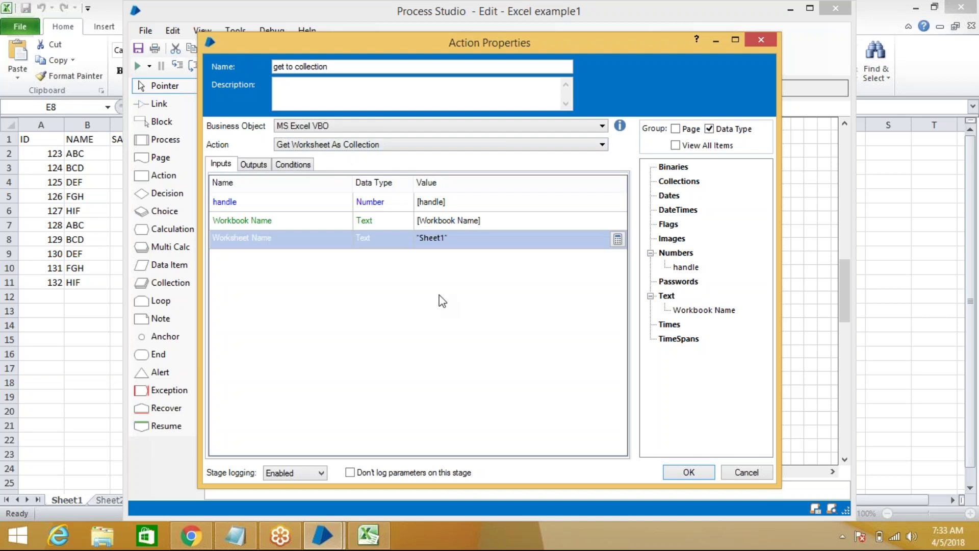
{"action": "left_click", "coordinate": [263, 166]}
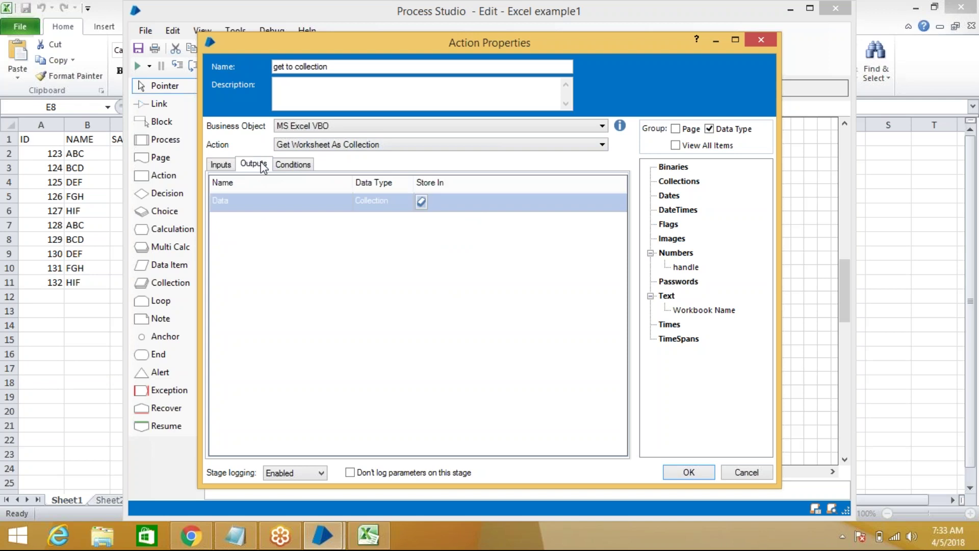
Store the Collection output in a new auto-created collection named EMP and confirm the settings
{"action": "left_click", "coordinate": [418, 202]}
{"action": "left_click", "coordinate": [456, 202]}
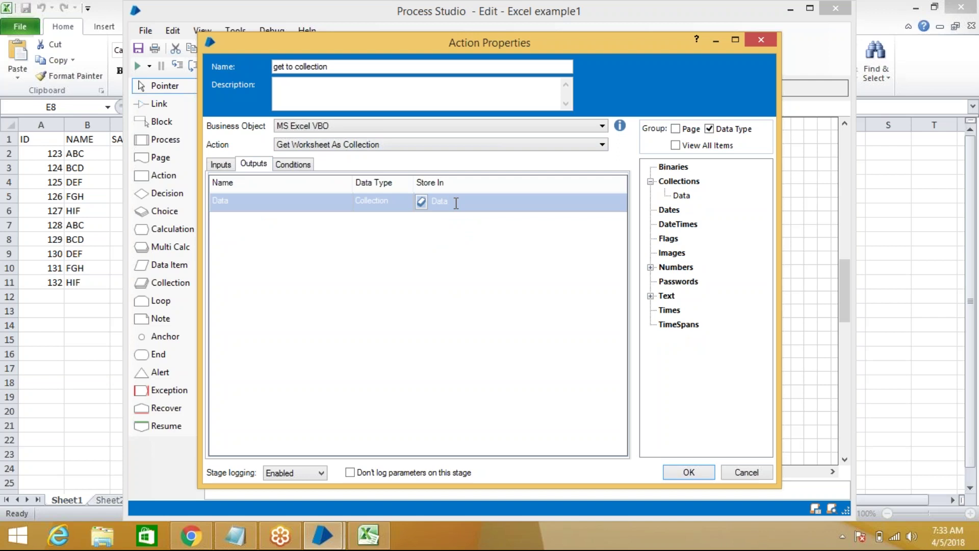
{"action": "key", "text": "BackSpace"}
{"action": "key", "text": "BackSpace"}
{"action": "key", "text": "BackSpace"}
{"action": "key", "text": "BackSpace"}
{"action": "type", "text": "EMP"}
{"action": "left_click", "coordinate": [423, 200]}
{"action": "right_click", "coordinate": [681, 198]}
{"action": "left_click", "coordinate": [483, 331]}
{"action": "left_click", "coordinate": [701, 473]}
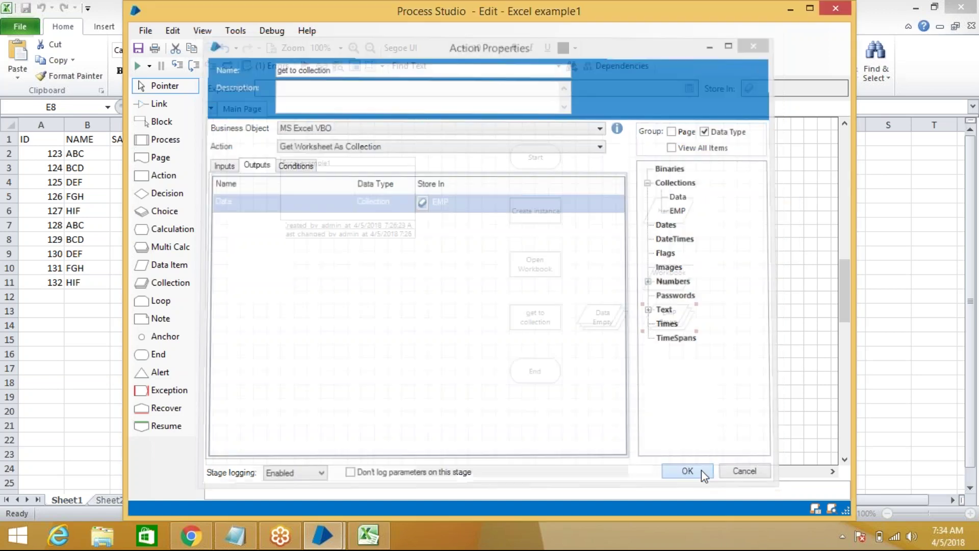
Delete the unused Data collection, then move the EMP collection and enlarge it
{"action": "left_click", "coordinate": [620, 325]}
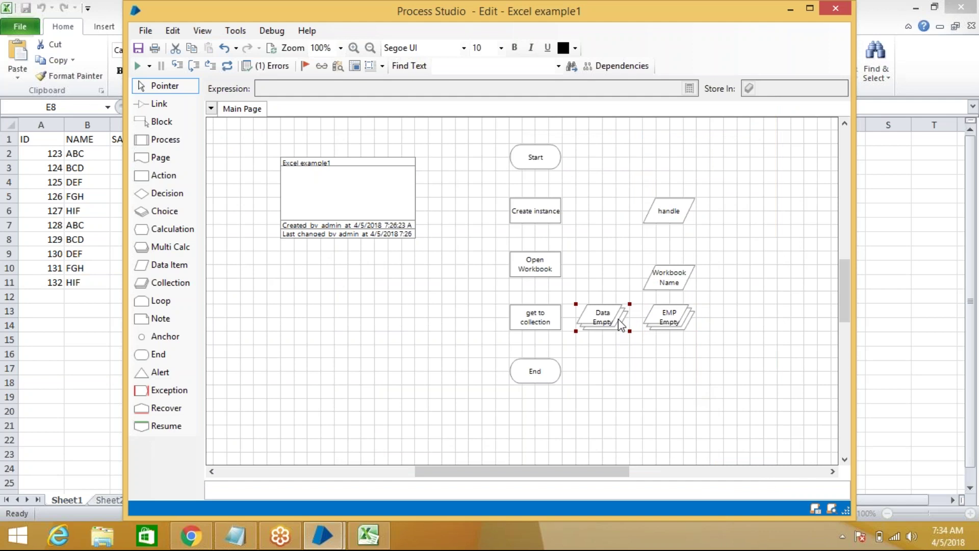
{"action": "key", "text": "Delete"}
{"action": "left_click_drag", "start_coordinate": [670, 331], "coordinate": [670, 357]}
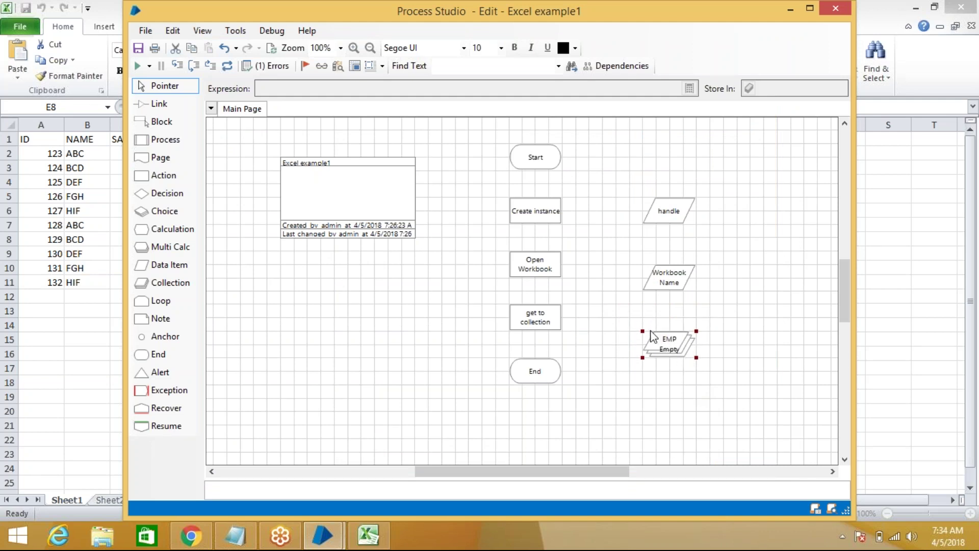
{"action": "left_click_drag", "start_coordinate": [642, 330], "coordinate": [623, 313]}
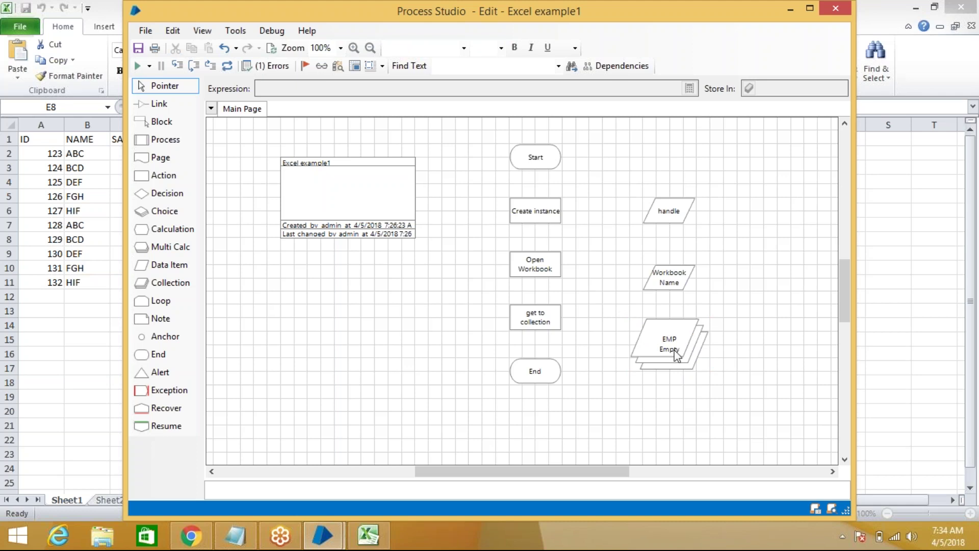
Link Start → Create instance → Open Workbook → get to collection → End
{"action": "left_click", "coordinate": [158, 104]}
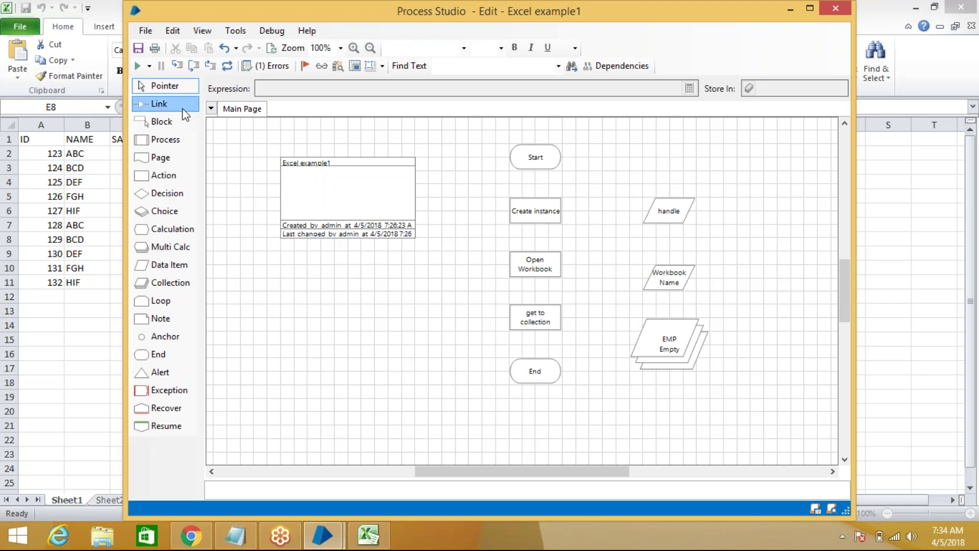
{"action": "left_click_drag", "start_coordinate": [524, 164], "coordinate": [540, 219]}
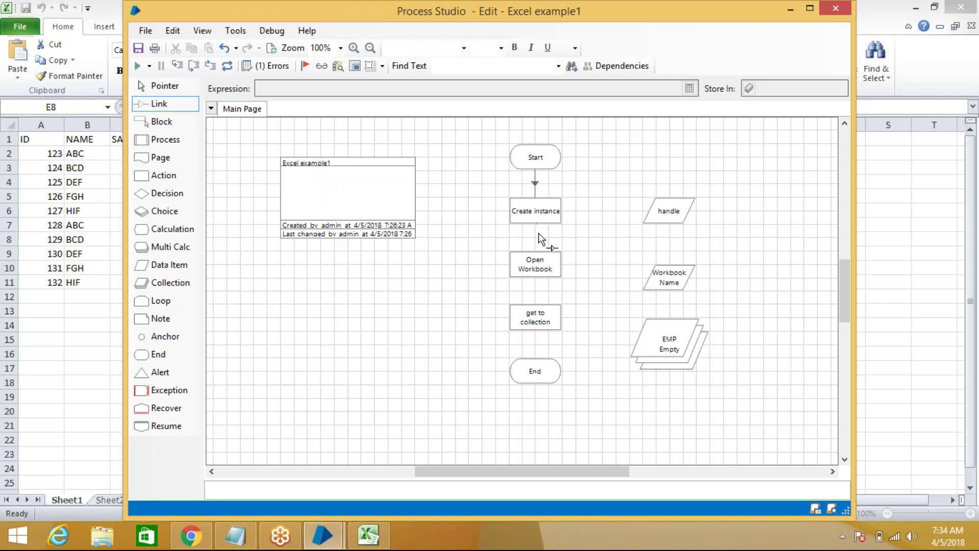
{"action": "left_click_drag", "start_coordinate": [537, 253], "coordinate": [531, 320]}
{"action": "mouse_move", "coordinate": [534, 360]}
{"action": "left_mouse_down"}
{"action": "mouse_move", "coordinate": [539, 384]}
{"action": "mouse_move", "coordinate": [531, 369]}
{"action": "left_mouse_up"}
{"action": "left_click", "coordinate": [228, 67]}
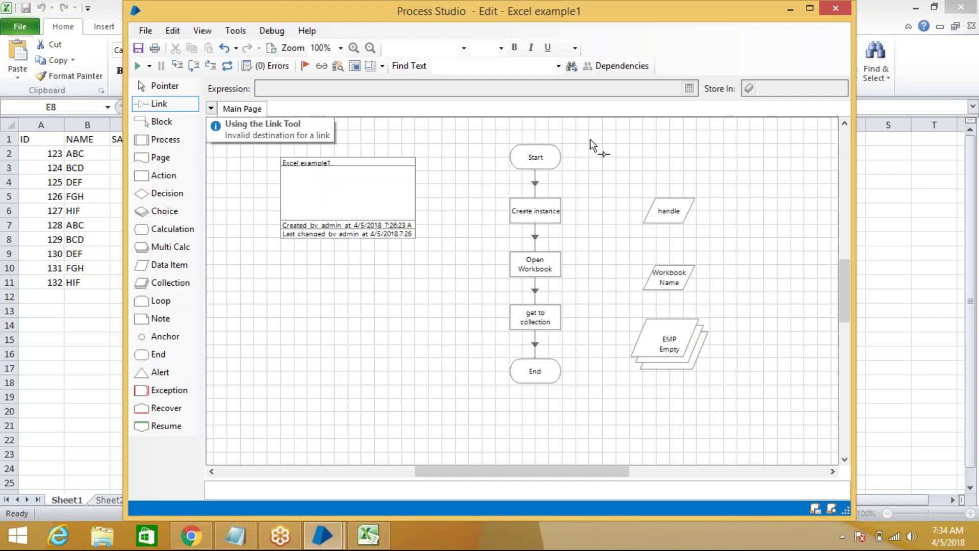
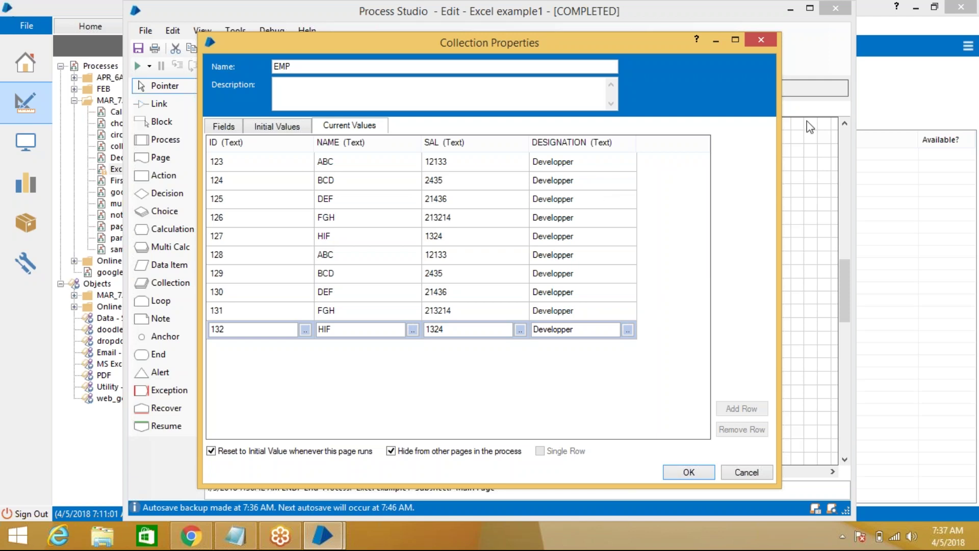
Close the EMP collection properties after confirming EMP holds 10 employee rows
{"action": "left_click", "coordinate": [695, 472]}
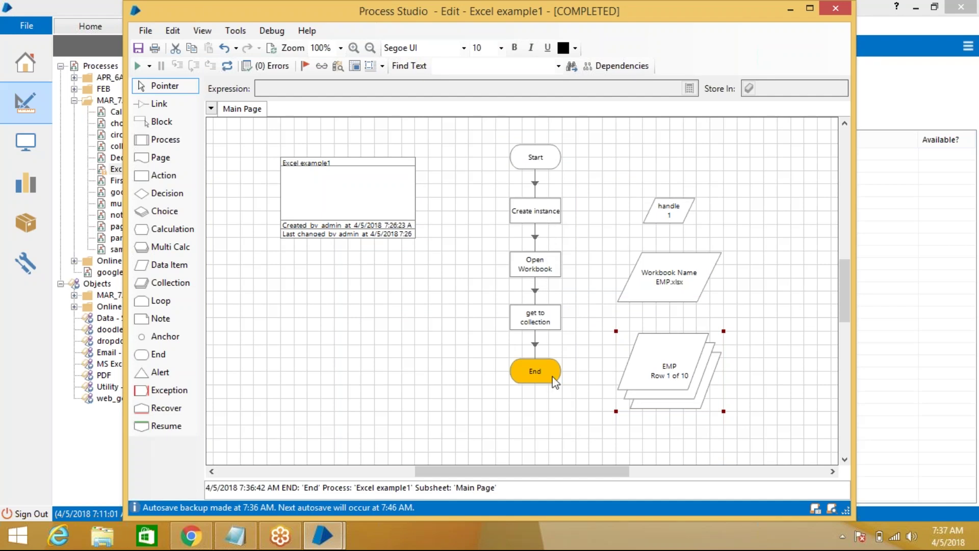
Move the End stage lower beneath get to collection and bring up the taskbar menu
{"action": "left_click_drag", "start_coordinate": [535, 377], "coordinate": [539, 404]}
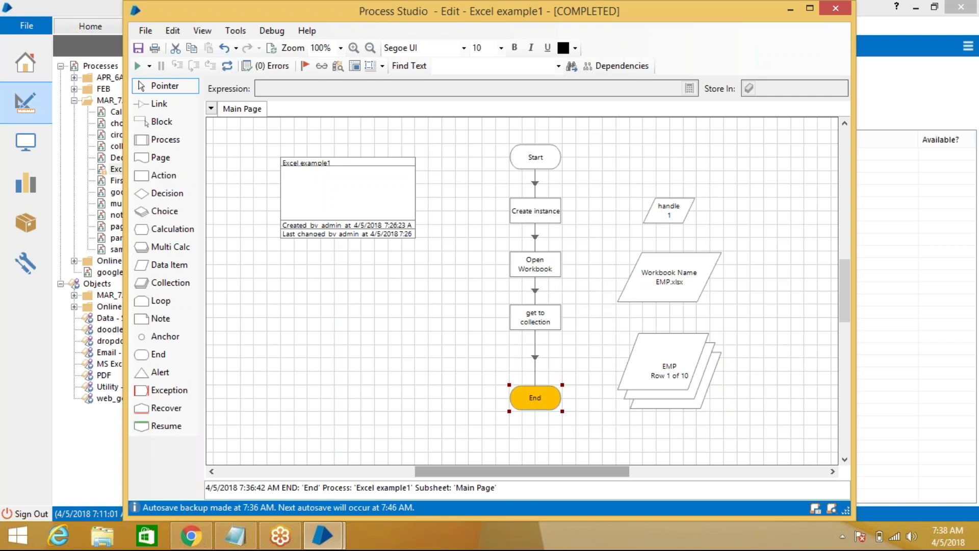
{"action": "right_click", "coordinate": [450, 541]}
{"action": "left_click", "coordinate": [492, 489]}
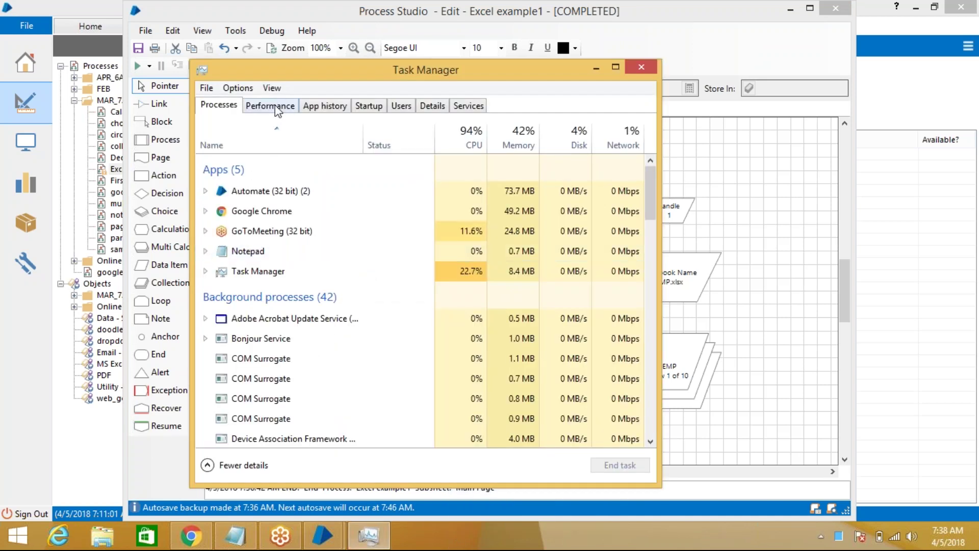
{"action": "left_click_drag", "start_coordinate": [650, 195], "coordinate": [669, 434]}
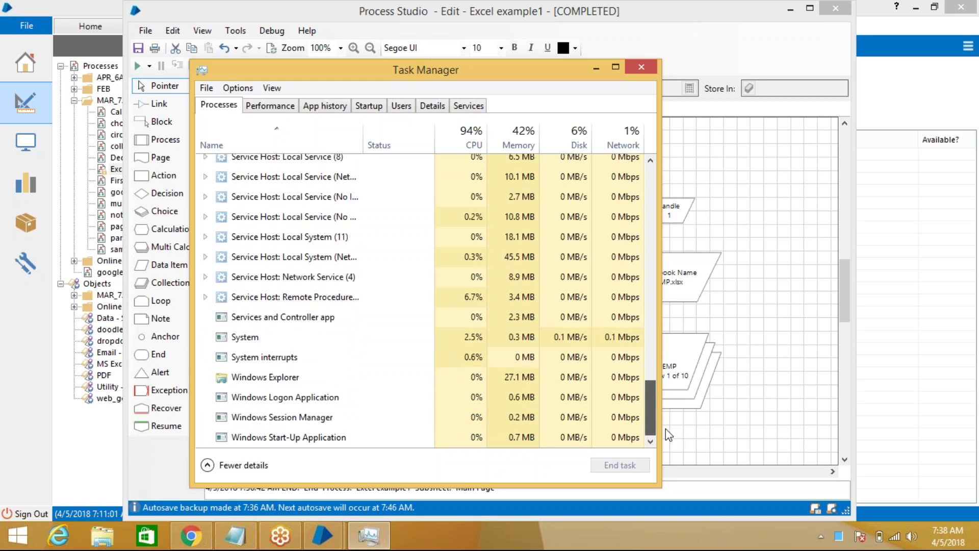
{"action": "left_click", "coordinate": [260, 105]}
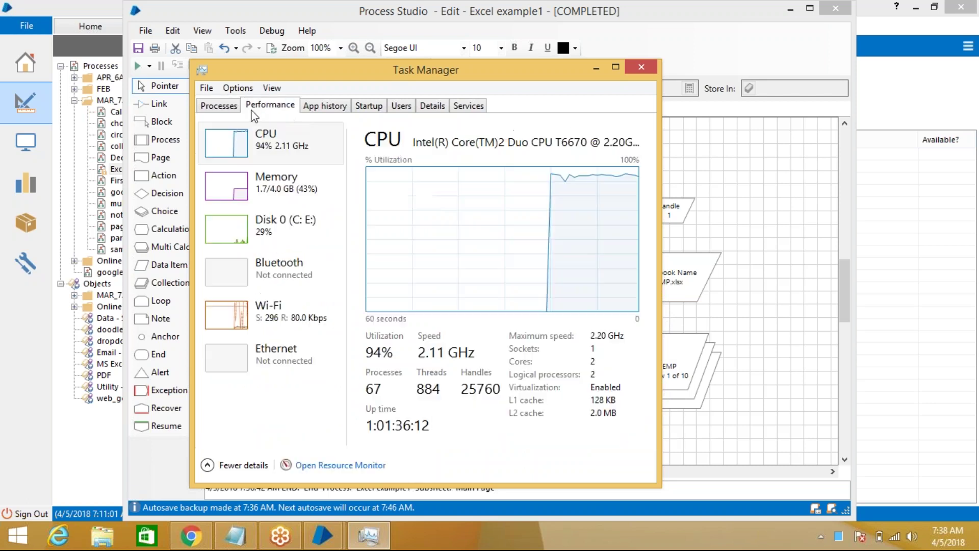
{"action": "left_click", "coordinate": [236, 107]}
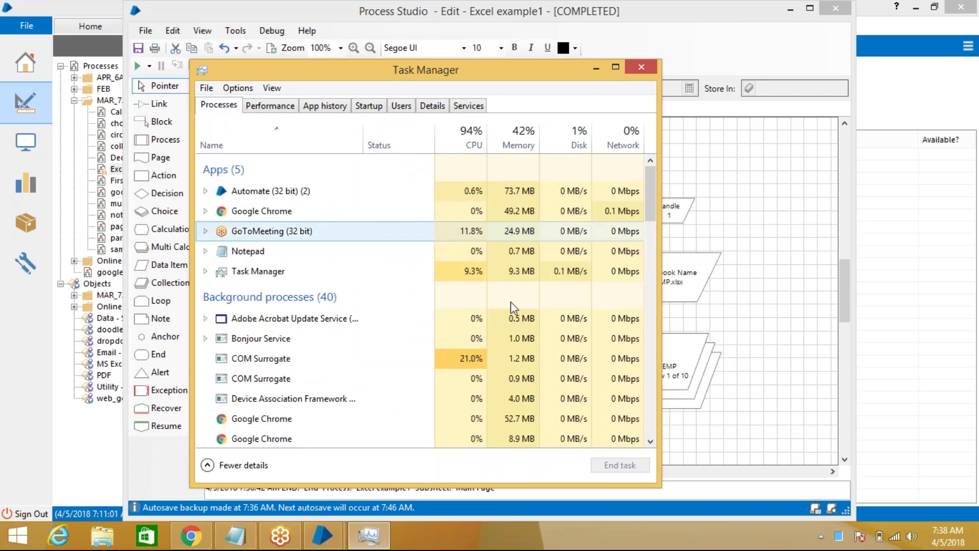
{"action": "left_click", "coordinate": [466, 106]}
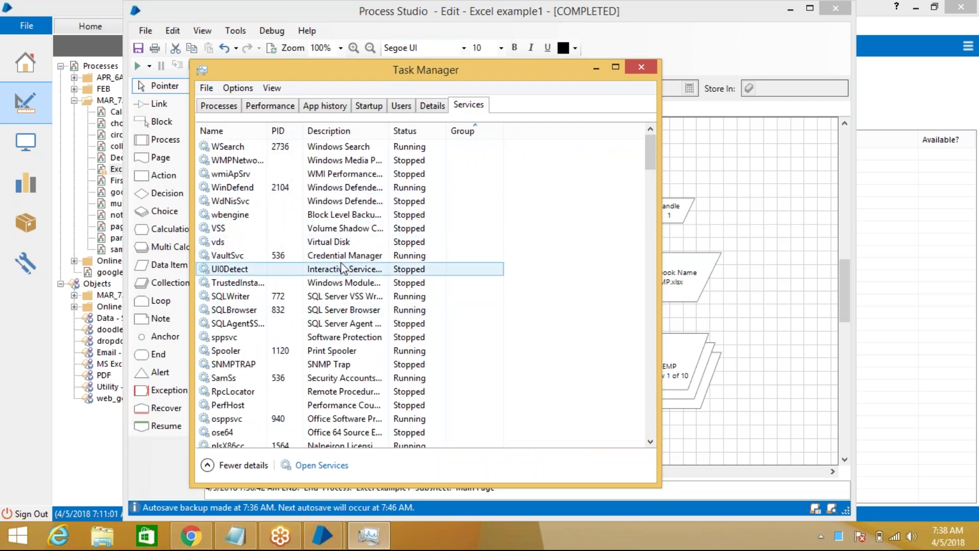
{"action": "scroll", "coordinate": [320, 268], "scroll_direction": "down", "scroll_amount": 6}
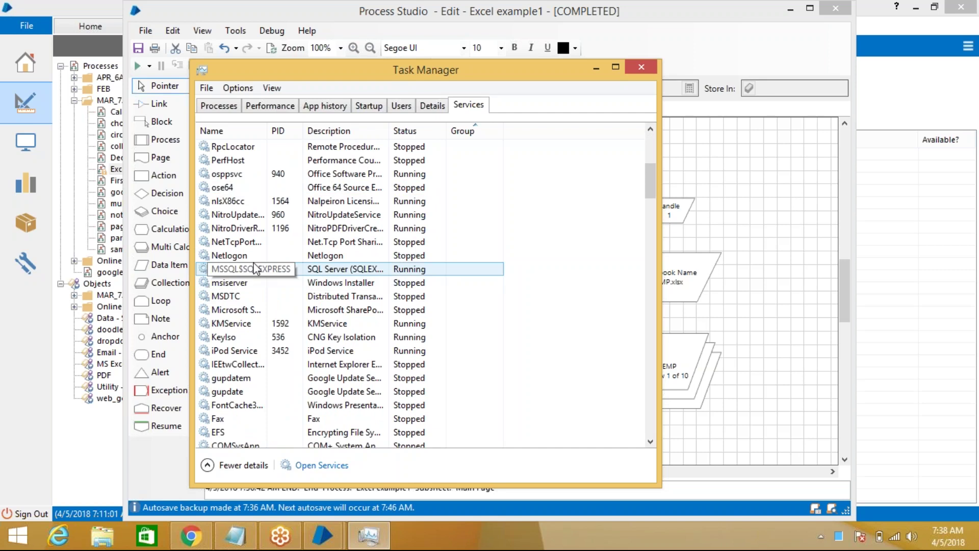
{"action": "scroll", "coordinate": [263, 240], "scroll_direction": "down", "scroll_amount": 7}
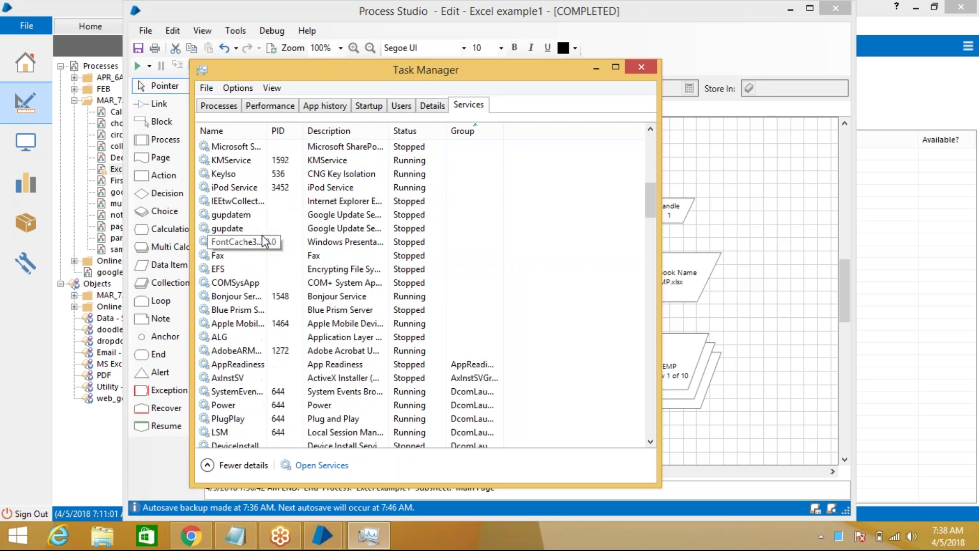
{"action": "left_click", "coordinate": [264, 241]}
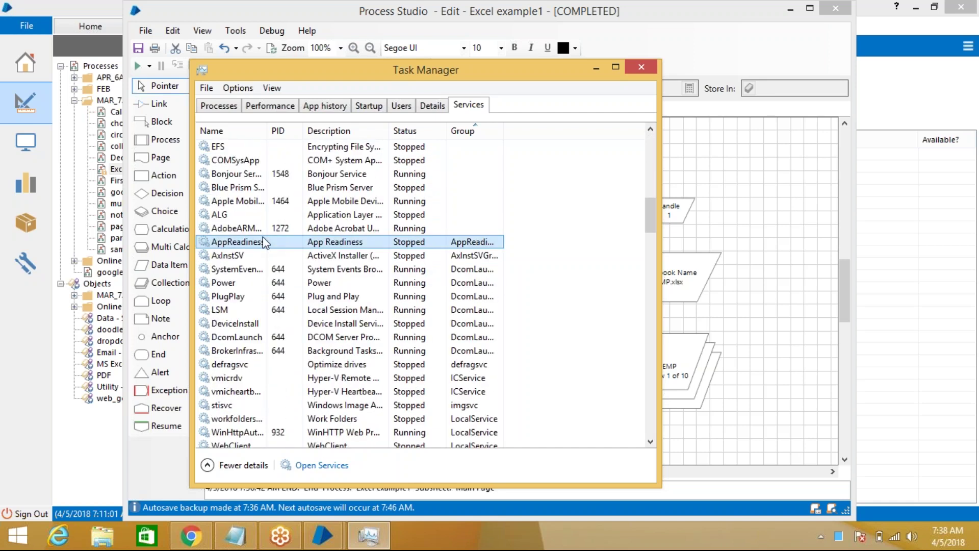
{"action": "key", "text": "m"}
{"action": "key", "text": "m"}
{"action": "key", "text": "m"}
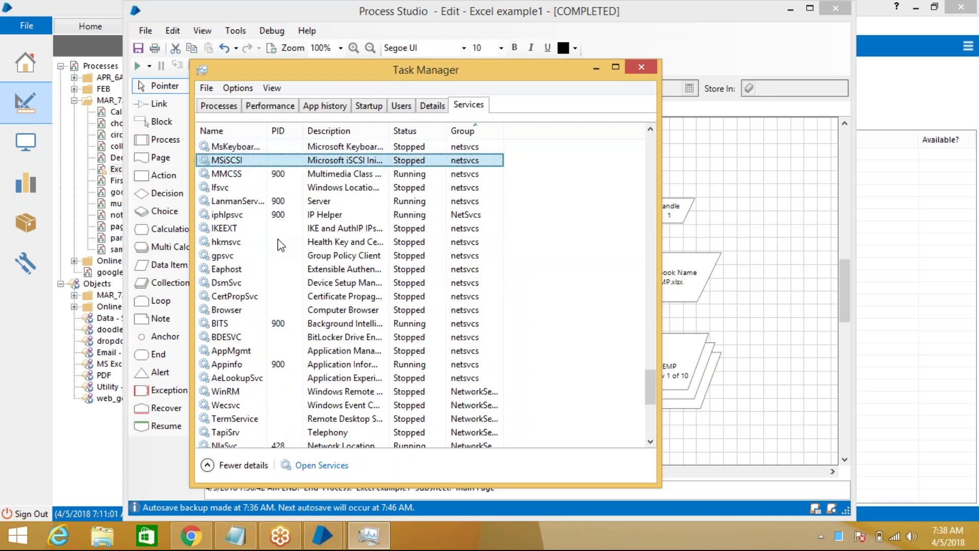
{"action": "key", "text": "m"}
{"action": "key", "text": "m"}
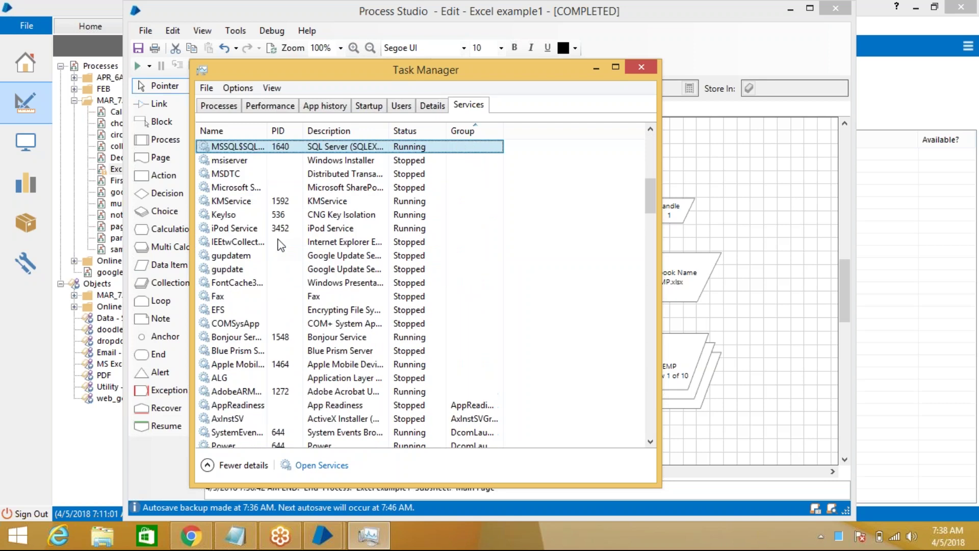
{"action": "key", "text": "m"}
{"action": "key", "text": "m"}
{"action": "key", "text": "m"}
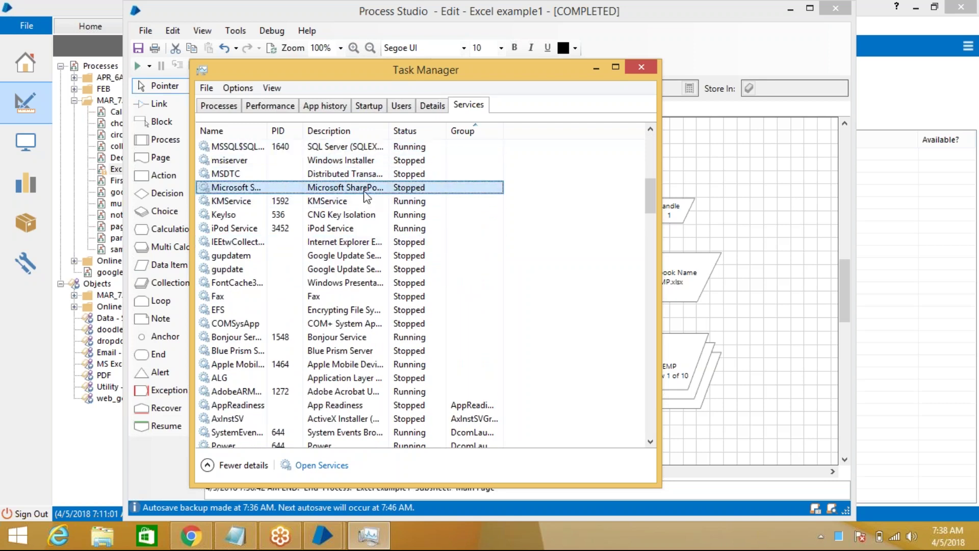
{"action": "key", "text": "m"}
{"action": "key", "text": "m"}
{"action": "key", "text": "m"}
{"action": "left_click", "coordinate": [232, 106]}
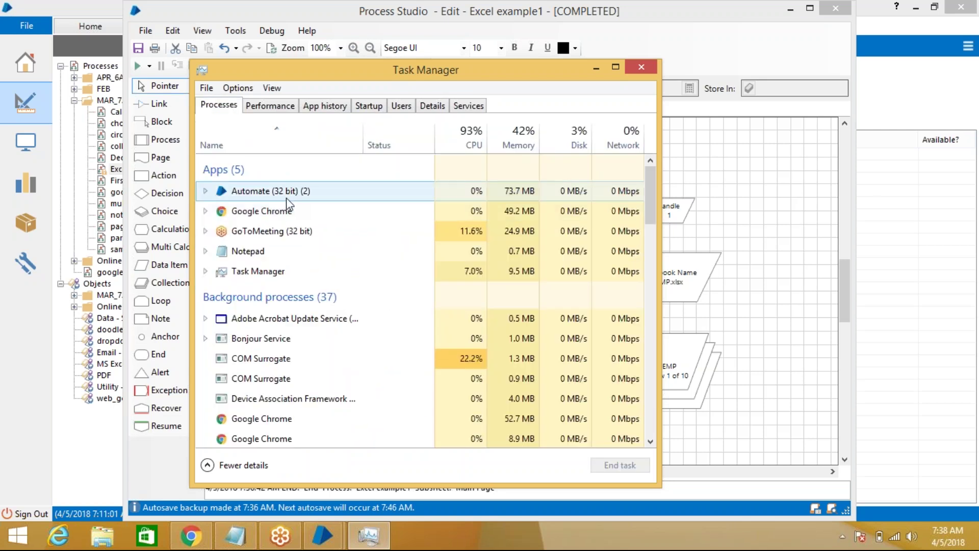
{"action": "scroll", "coordinate": [372, 247], "scroll_direction": "down", "scroll_amount": 1}
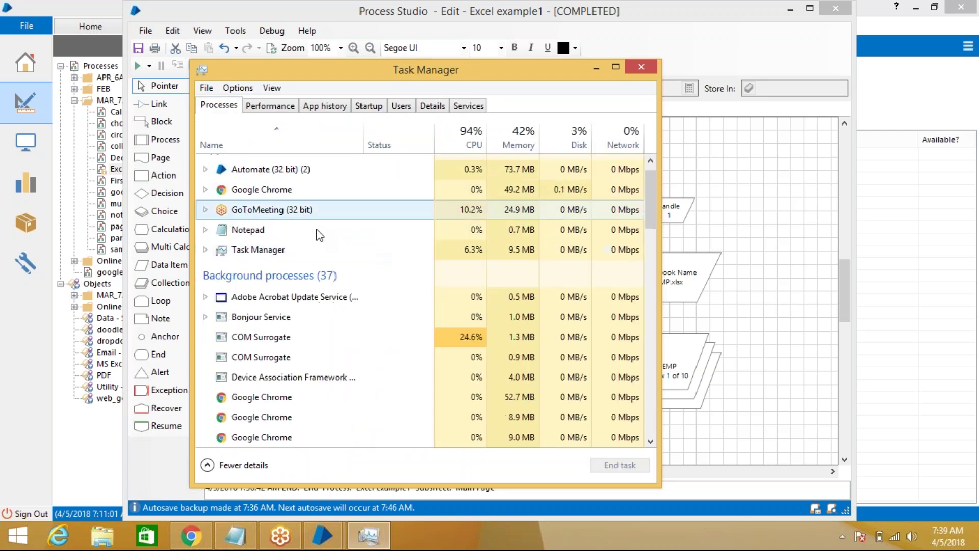
{"action": "scroll", "coordinate": [319, 236], "scroll_direction": "down", "scroll_amount": 2}
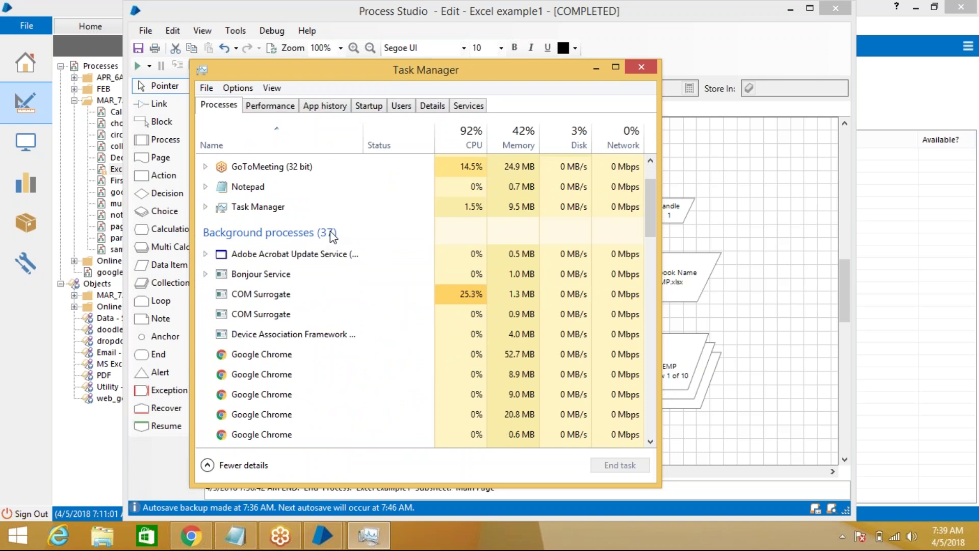
{"action": "left_click", "coordinate": [205, 206]}
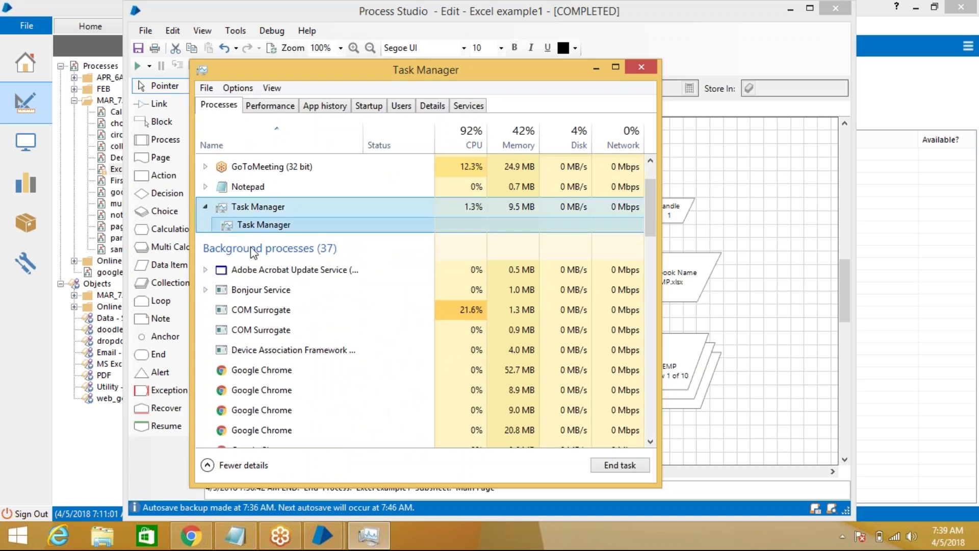
{"action": "scroll", "coordinate": [343, 275], "scroll_direction": "down", "scroll_amount": 5}
{"action": "scroll", "coordinate": [343, 277], "scroll_direction": "down", "scroll_amount": 3}
{"action": "scroll", "coordinate": [344, 276], "scroll_direction": "down", "scroll_amount": 1}
{"action": "scroll", "coordinate": [344, 276], "scroll_direction": "down", "scroll_amount": 3}
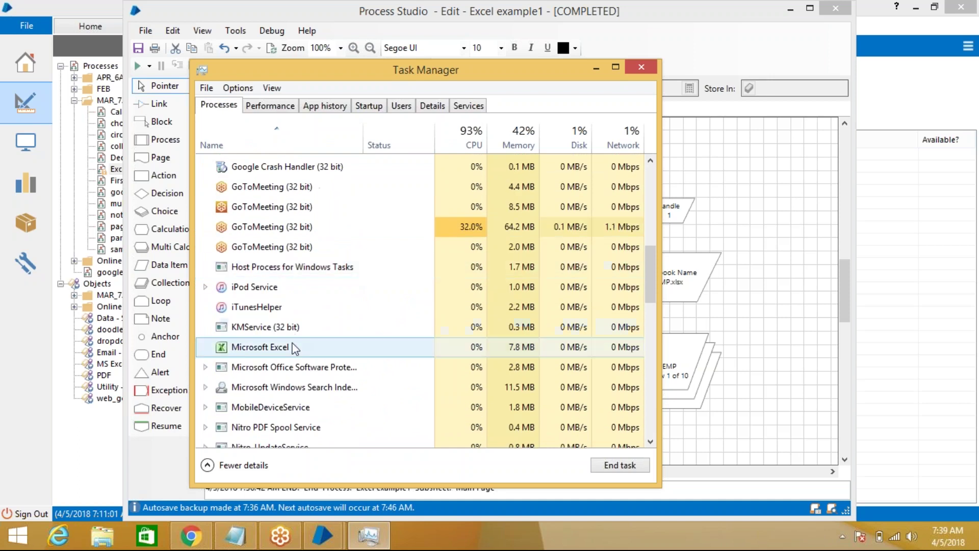
{"action": "left_click", "coordinate": [294, 348]}
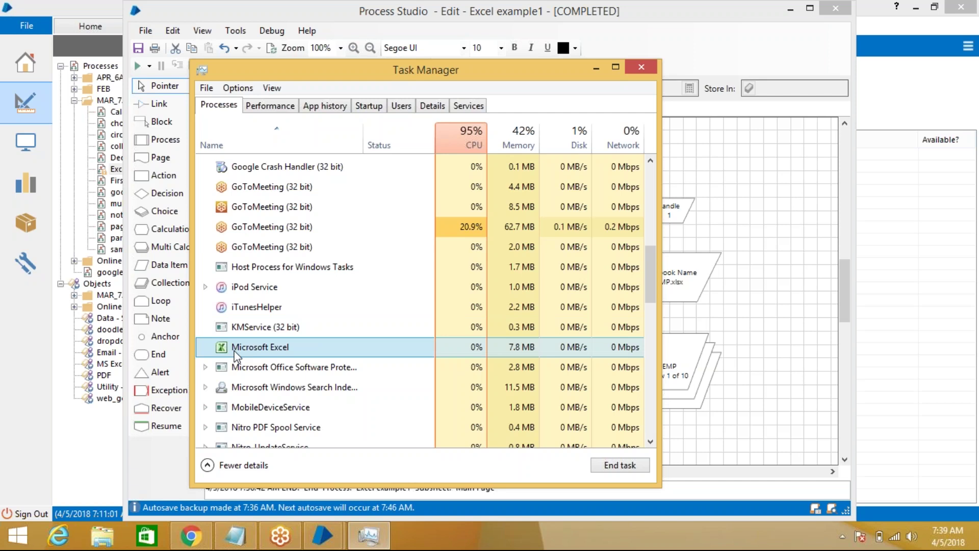
{"action": "left_click", "coordinate": [642, 67]}
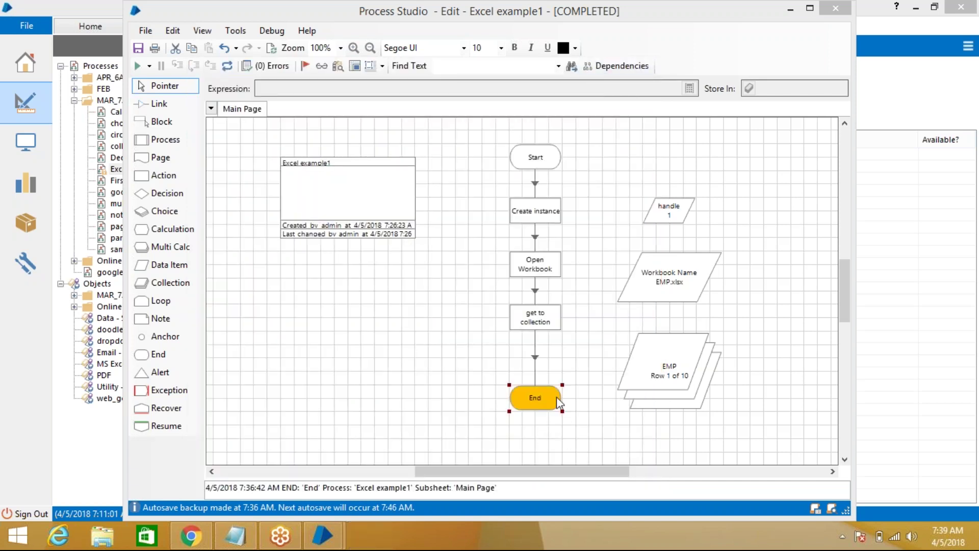
Lower End further and add a new action stage named close instance above it
{"action": "left_click_drag", "start_coordinate": [550, 396], "coordinate": [553, 424]}
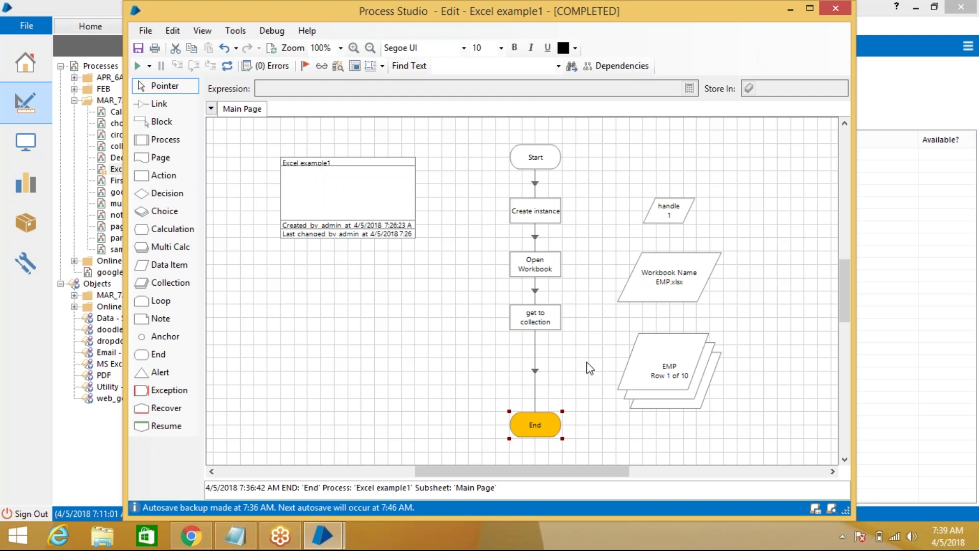
{"action": "left_click_drag", "start_coordinate": [163, 179], "coordinate": [502, 388]}
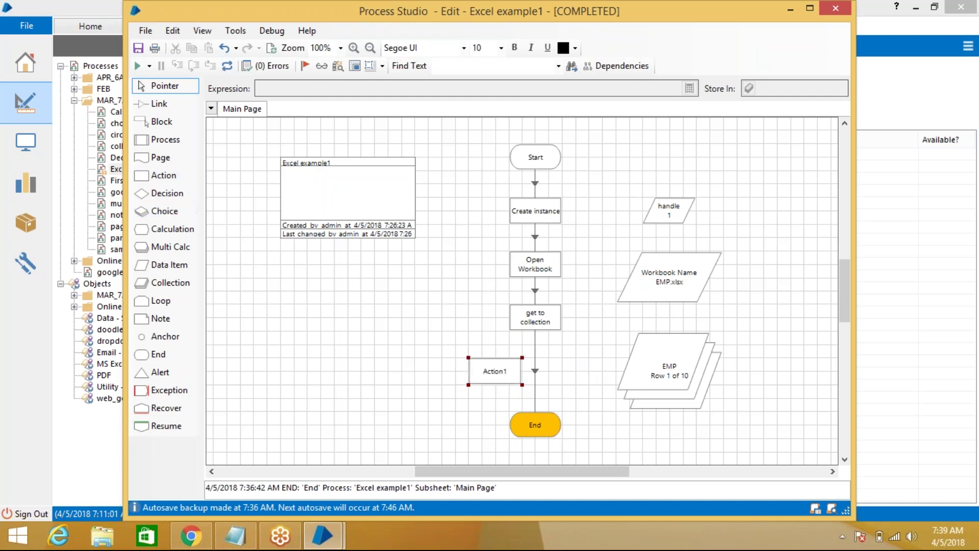
{"action": "double_click", "coordinate": [498, 374]}
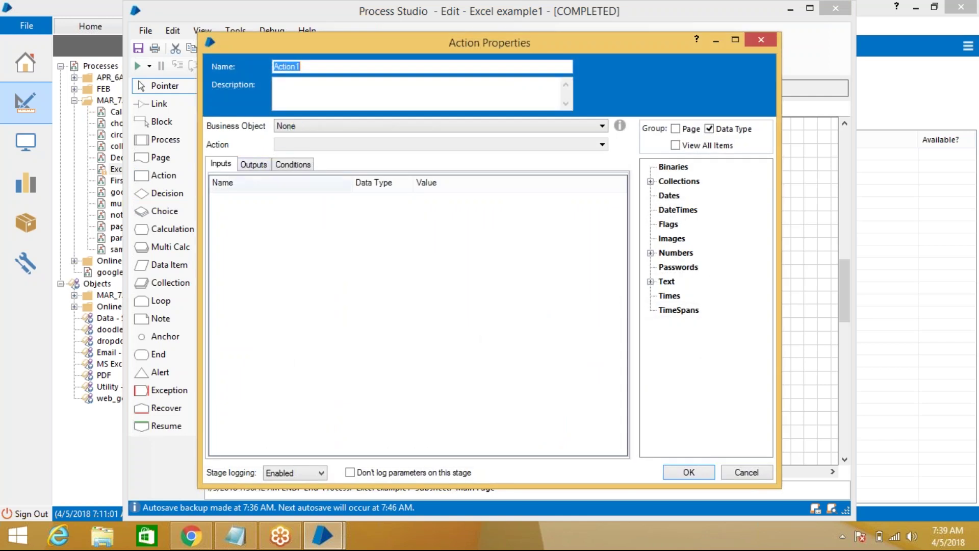
{"action": "type", "text": "close instance"}
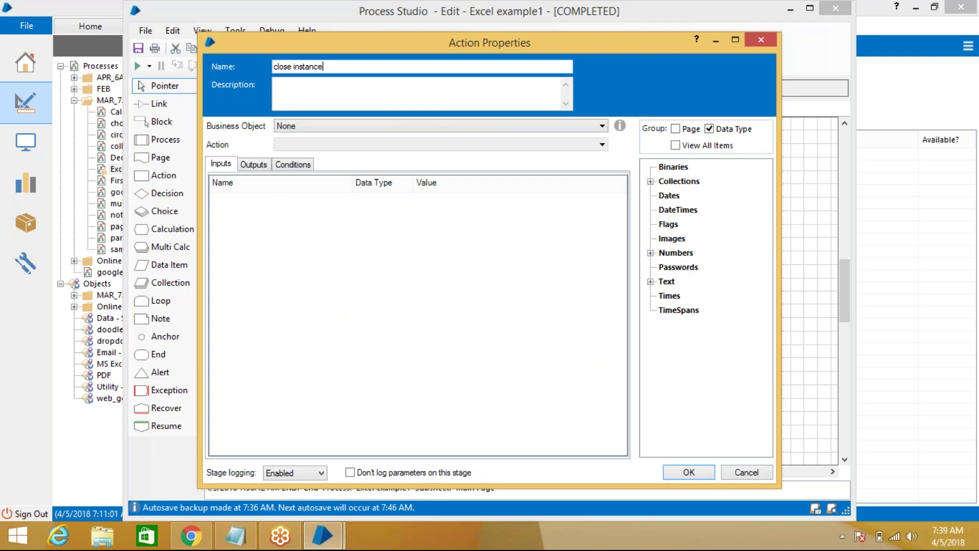
Set the stage to call the MS Excel VBO Close Instance action
{"action": "left_click", "coordinate": [339, 121]}
{"action": "scroll", "coordinate": [408, 224], "scroll_direction": "down", "scroll_amount": 3}
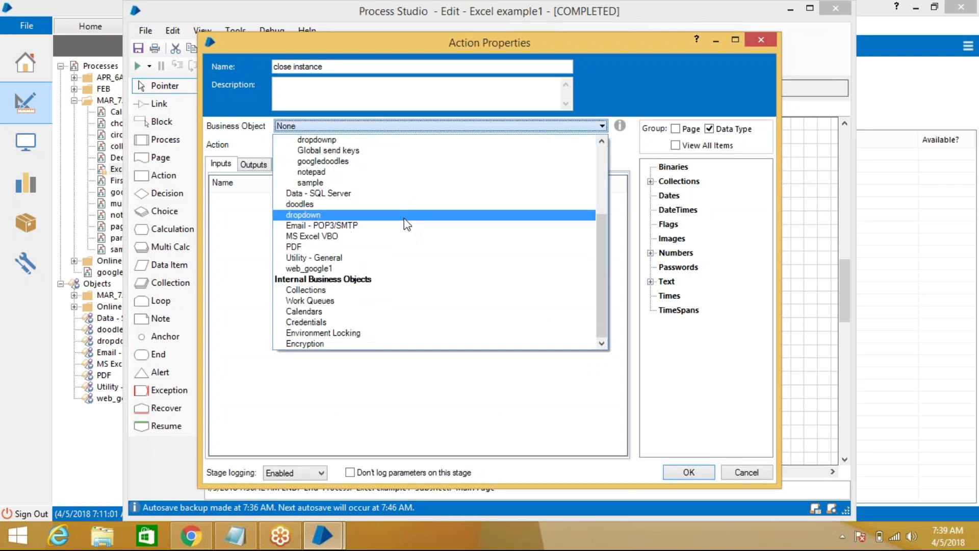
{"action": "left_click", "coordinate": [374, 238]}
{"action": "left_click", "coordinate": [382, 145]}
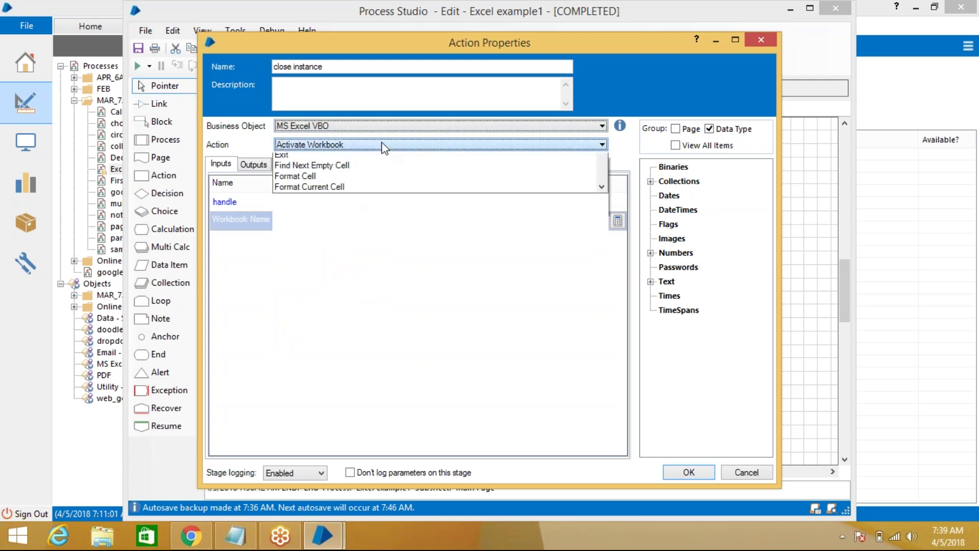
{"action": "scroll", "coordinate": [382, 190], "scroll_direction": "down", "scroll_amount": 1}
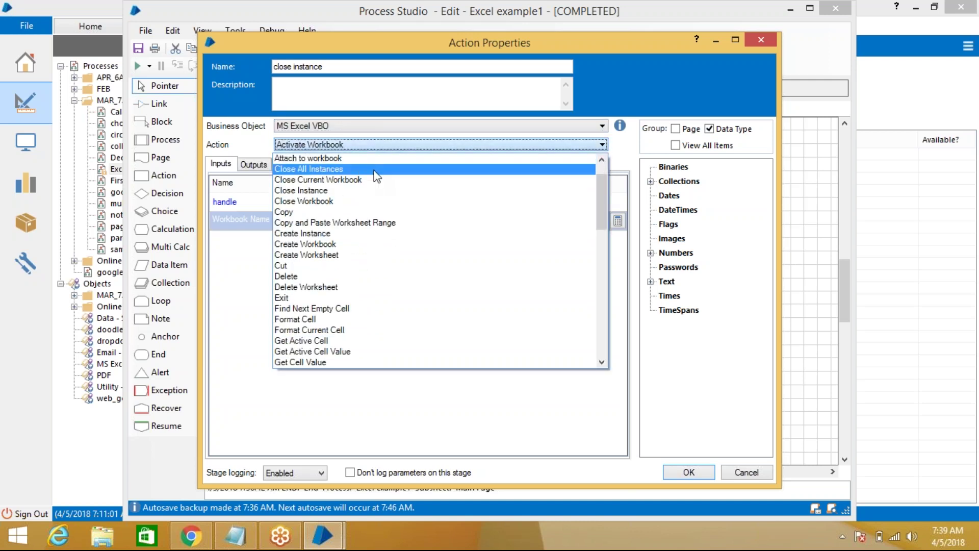
{"action": "left_click", "coordinate": [369, 190]}
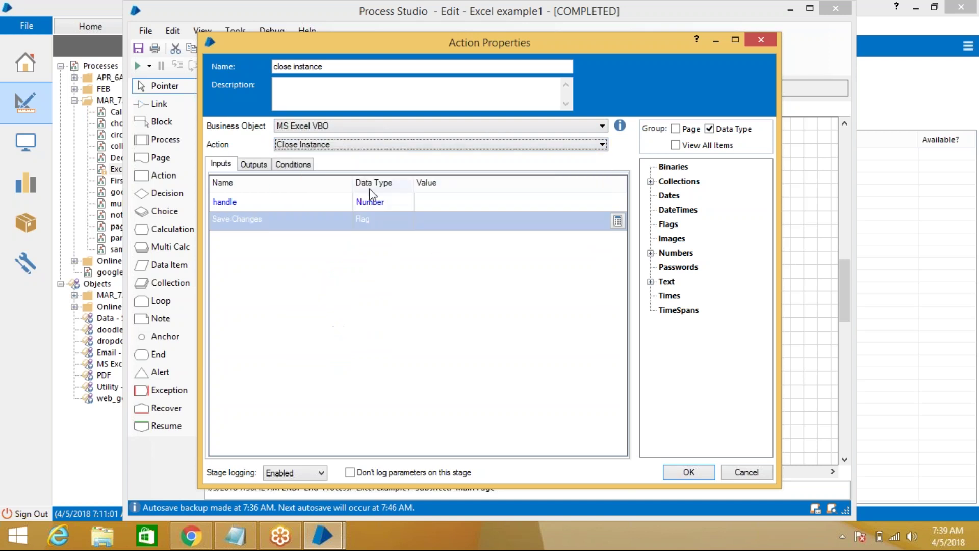
Map the handle data item to the handle input, review outputs, and confirm the stage
{"action": "left_click", "coordinate": [433, 204]}
{"action": "left_click", "coordinate": [651, 253]}
{"action": "left_click", "coordinate": [686, 267]}
{"action": "left_click_drag", "start_coordinate": [686, 267], "coordinate": [505, 204]}
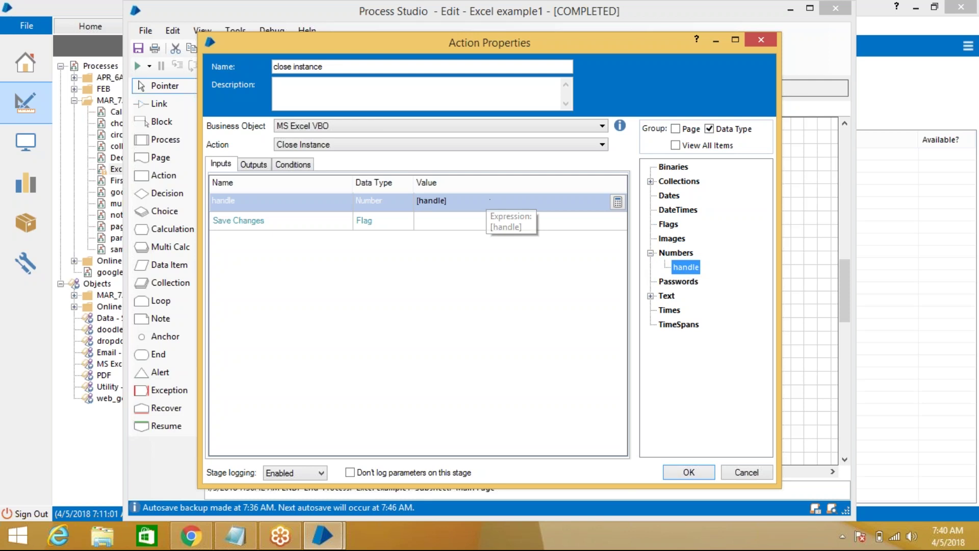
{"action": "left_click", "coordinate": [459, 220]}
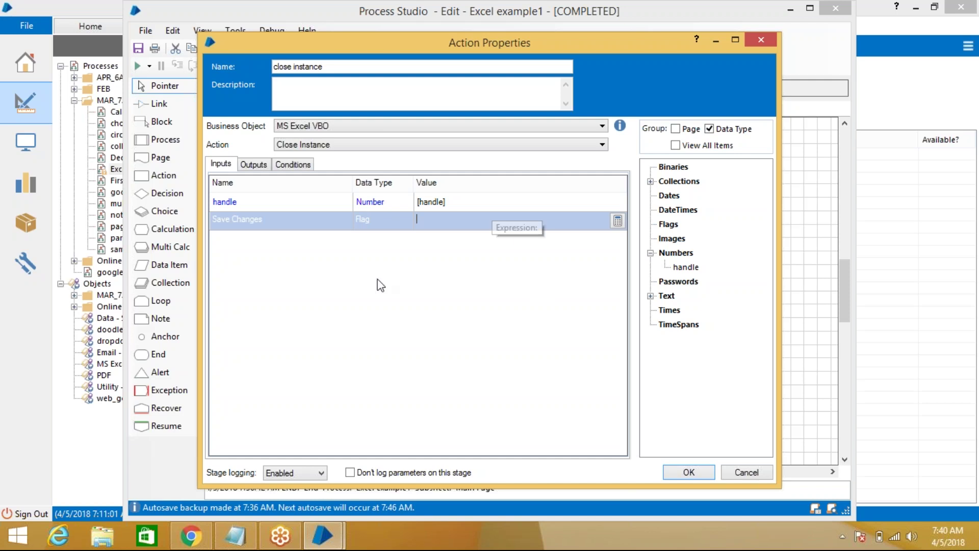
{"action": "left_click", "coordinate": [258, 165]}
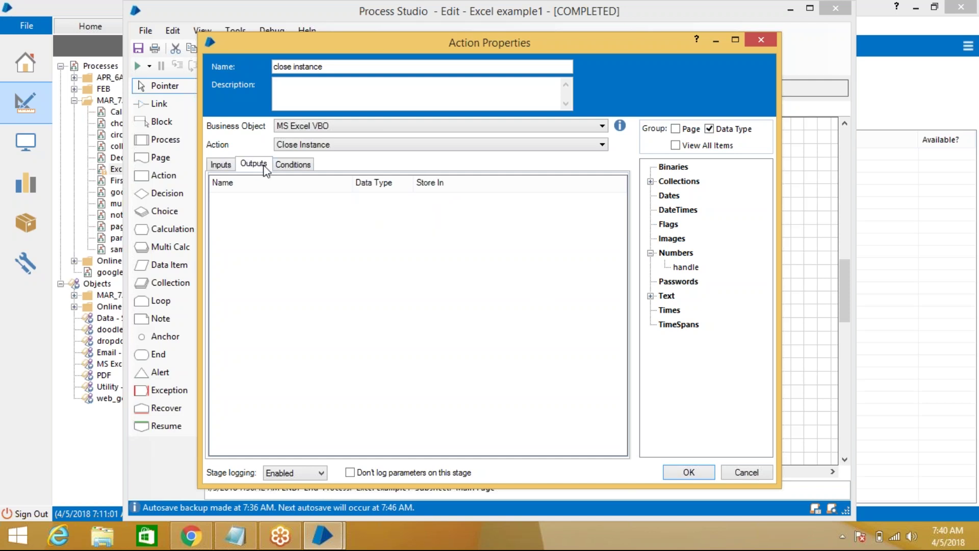
{"action": "left_click", "coordinate": [221, 166]}
{"action": "left_click", "coordinate": [689, 472]}
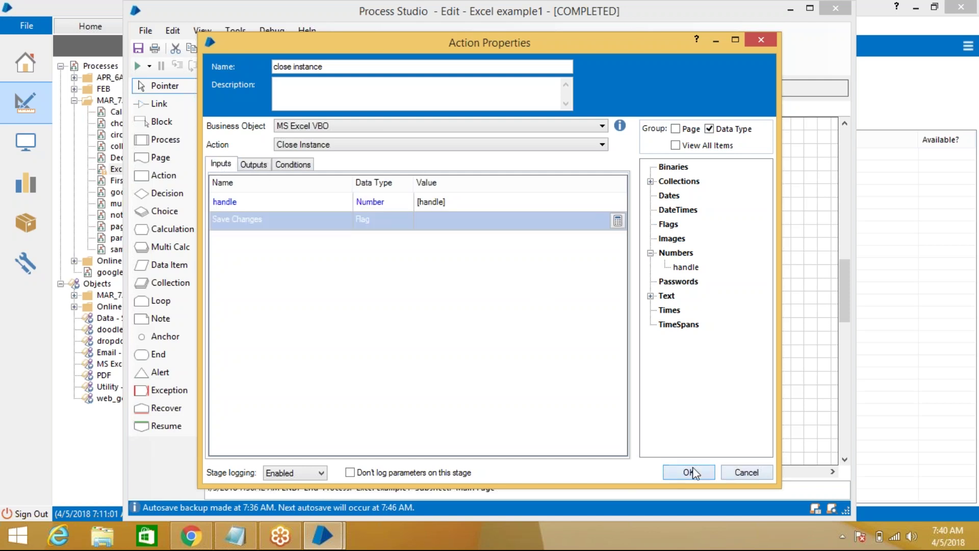
{"action": "left_click", "coordinate": [159, 103]}
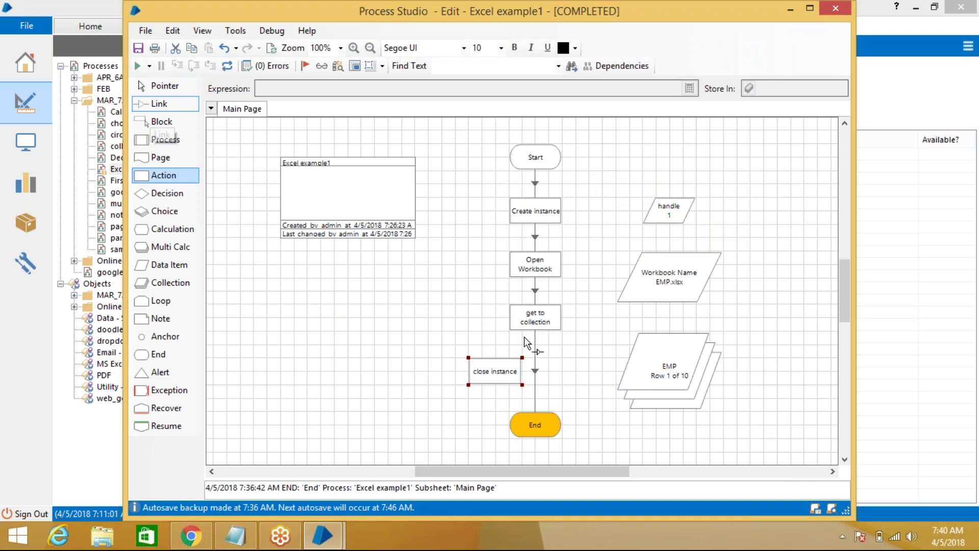
Link get to collection to close instance, reset, align the stage, and run the process
{"action": "left_click_drag", "start_coordinate": [508, 371], "coordinate": [501, 376]}
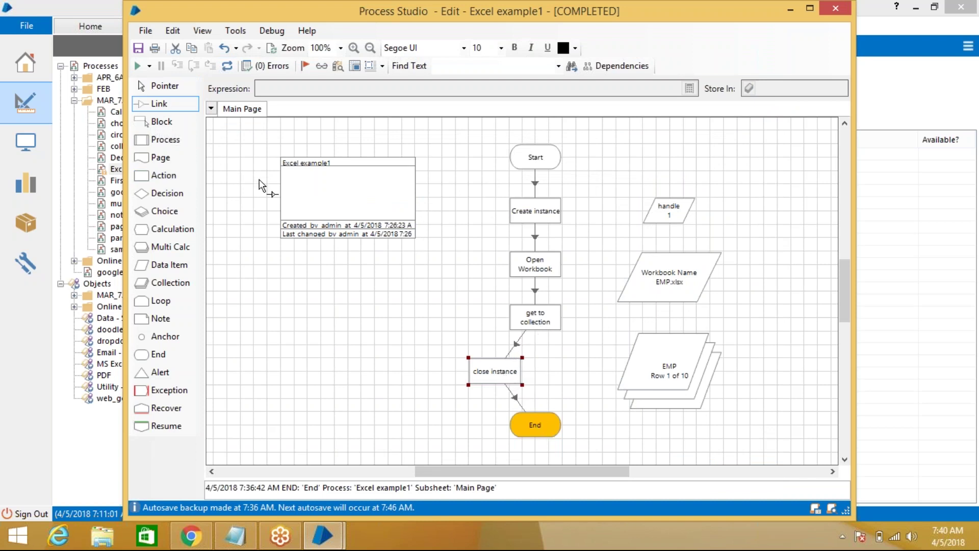
{"action": "left_click", "coordinate": [227, 66]}
{"action": "left_click", "coordinate": [157, 86]}
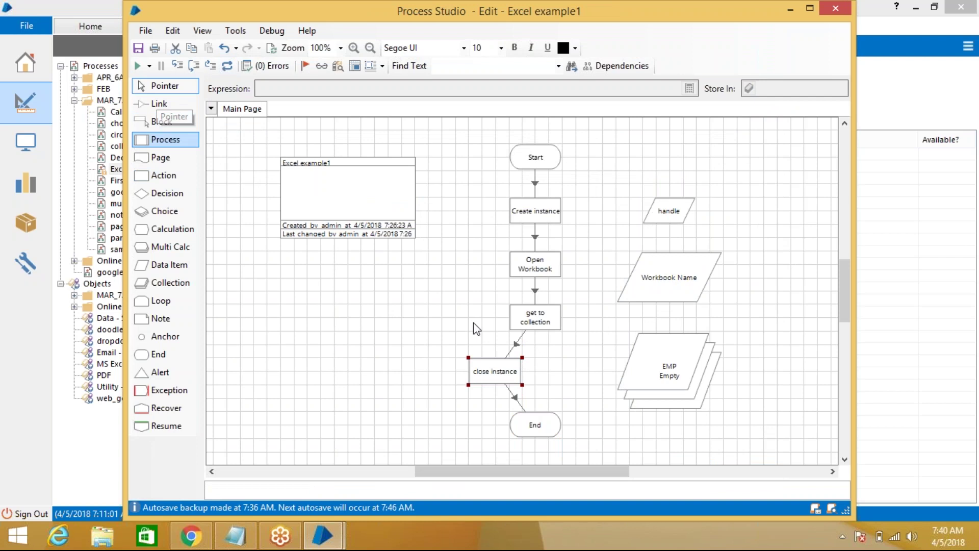
{"action": "left_click_drag", "start_coordinate": [508, 372], "coordinate": [549, 372]}
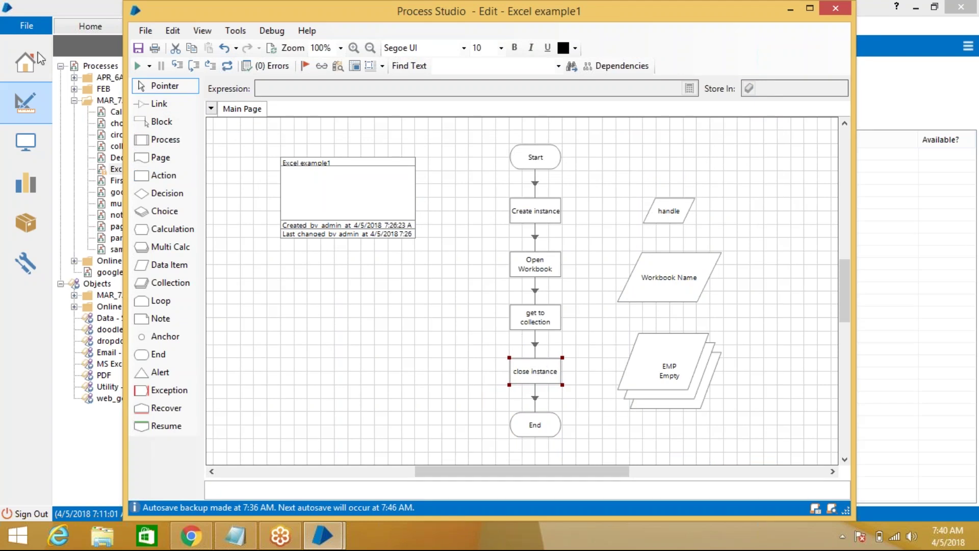
{"action": "left_click", "coordinate": [138, 69]}
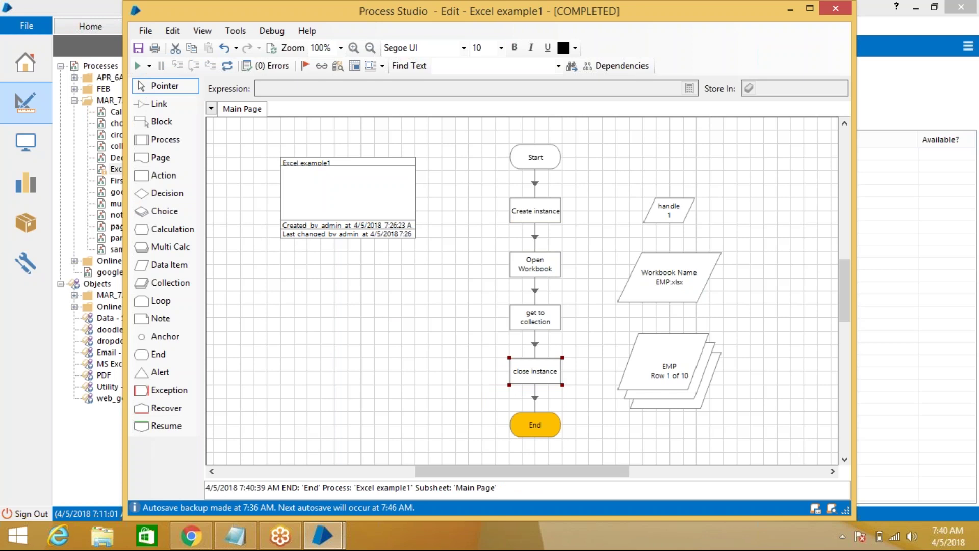
Launch Task Manager from the taskbar and reposition its window
{"action": "right_click", "coordinate": [411, 539]}
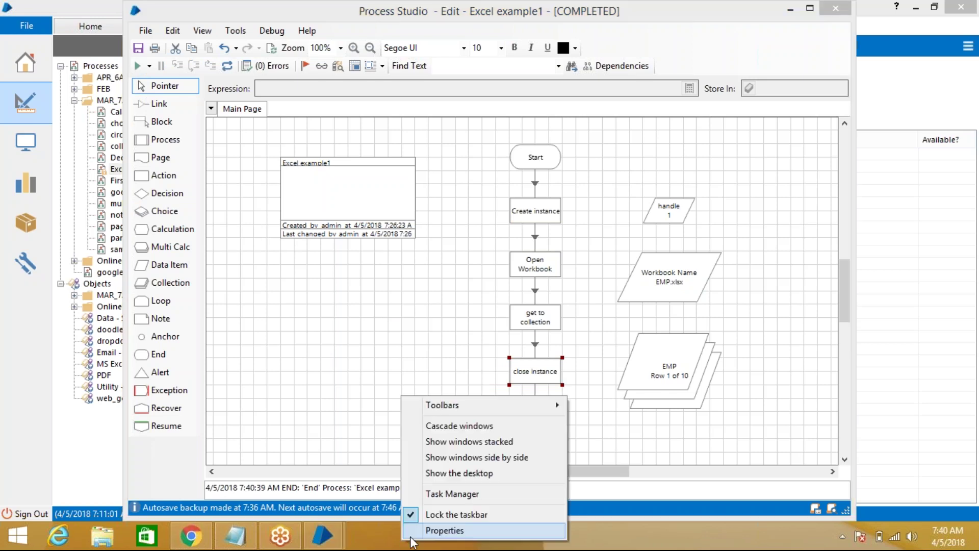
{"action": "left_click", "coordinate": [456, 494]}
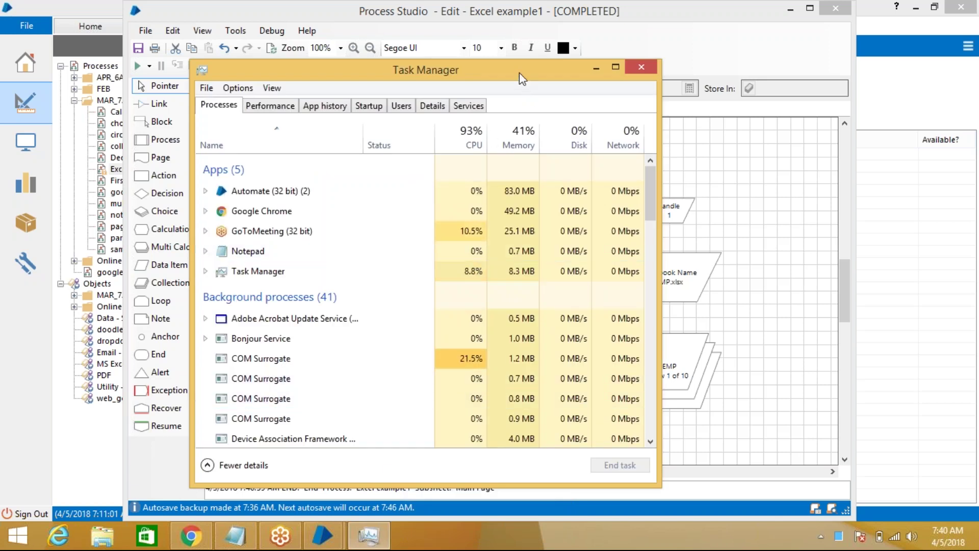
{"action": "left_click_drag", "start_coordinate": [519, 77], "coordinate": [523, 35]}
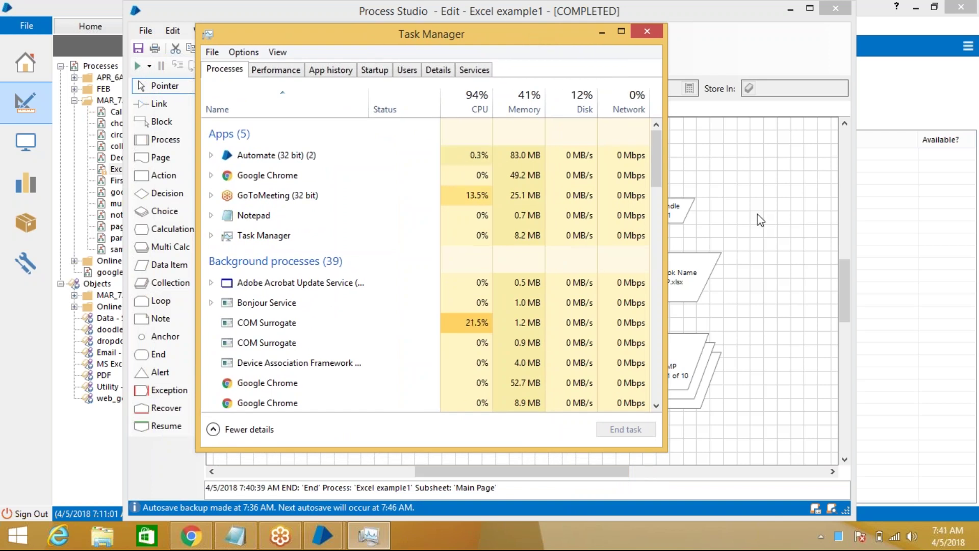
Review the close instance stage properties without changes, then return to Task Manager
{"action": "left_click", "coordinate": [748, 196]}
{"action": "left_click", "coordinate": [514, 377]}
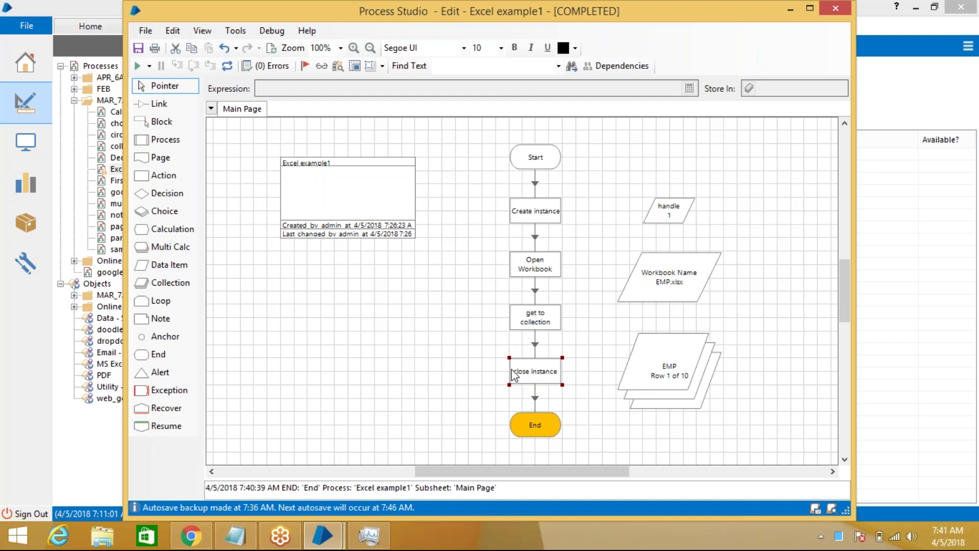
{"action": "double_click", "coordinate": [514, 377]}
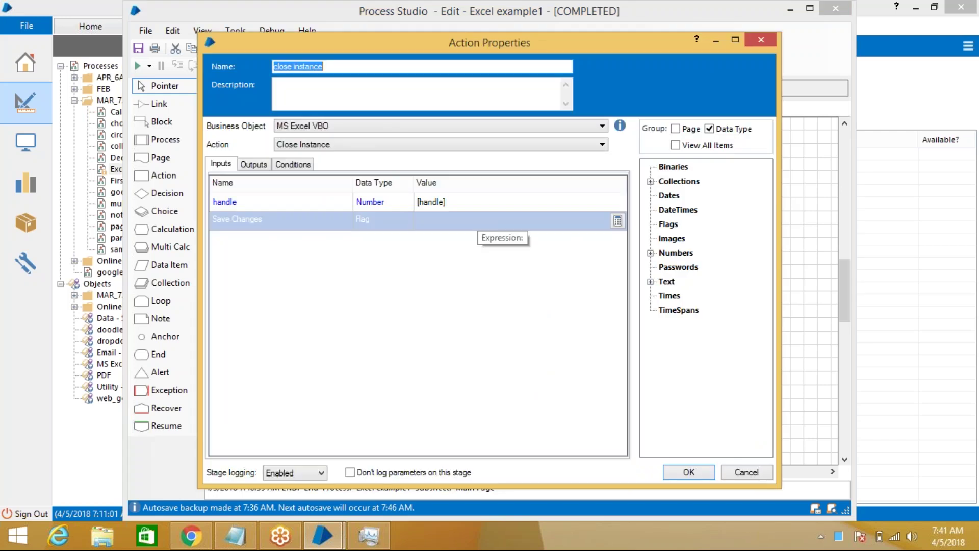
{"action": "left_click", "coordinate": [761, 40]}
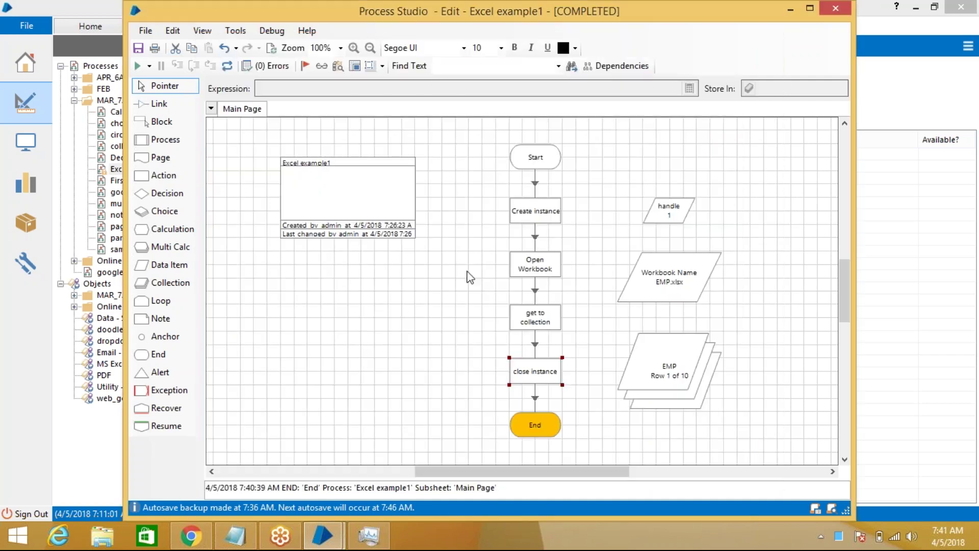
{"action": "left_click", "coordinate": [380, 535]}
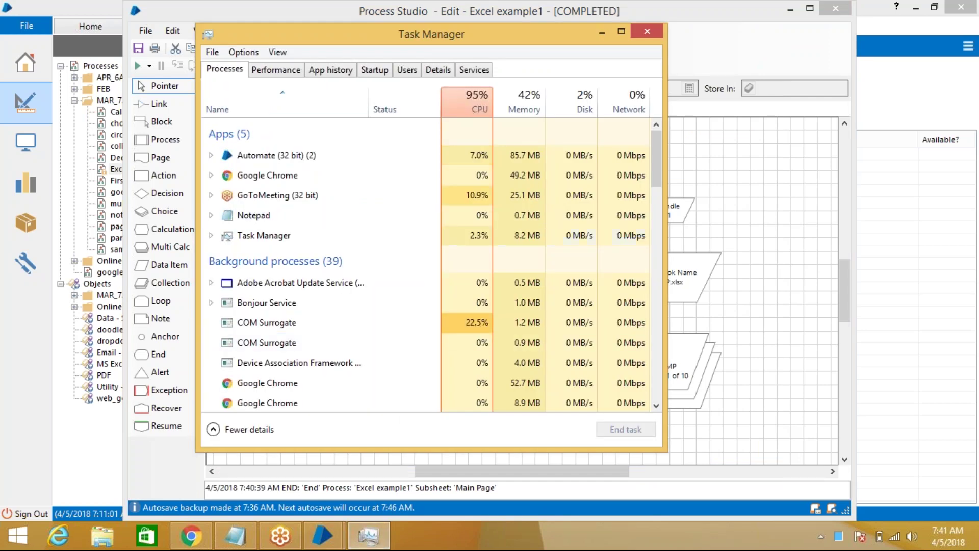
Close Task Manager after checking background processes, then reset the process to clear handle, Workbook Name and EMP
{"action": "left_click_drag", "start_coordinate": [657, 174], "coordinate": [695, 276]}
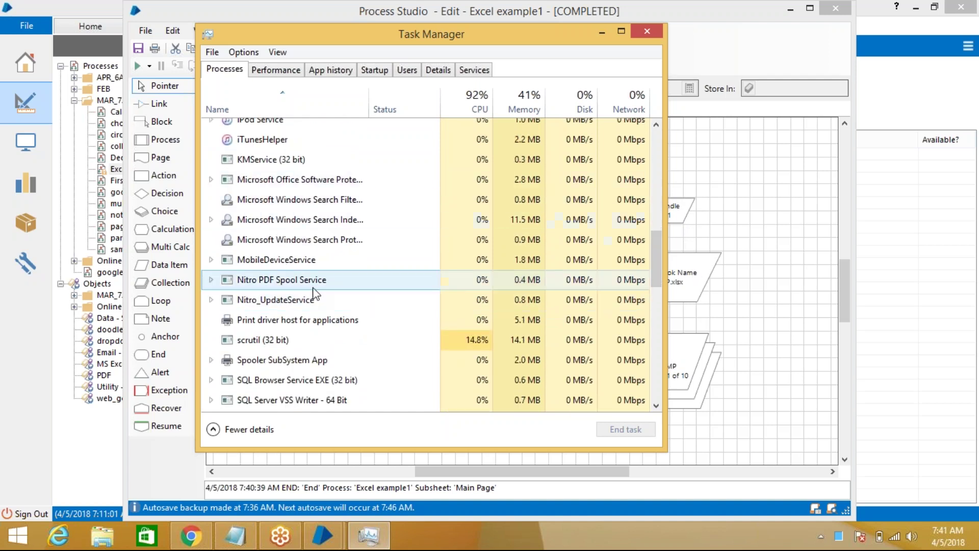
{"action": "scroll", "coordinate": [301, 198], "scroll_direction": "down", "scroll_amount": 1}
{"action": "scroll", "coordinate": [298, 199], "scroll_direction": "down", "scroll_amount": 2}
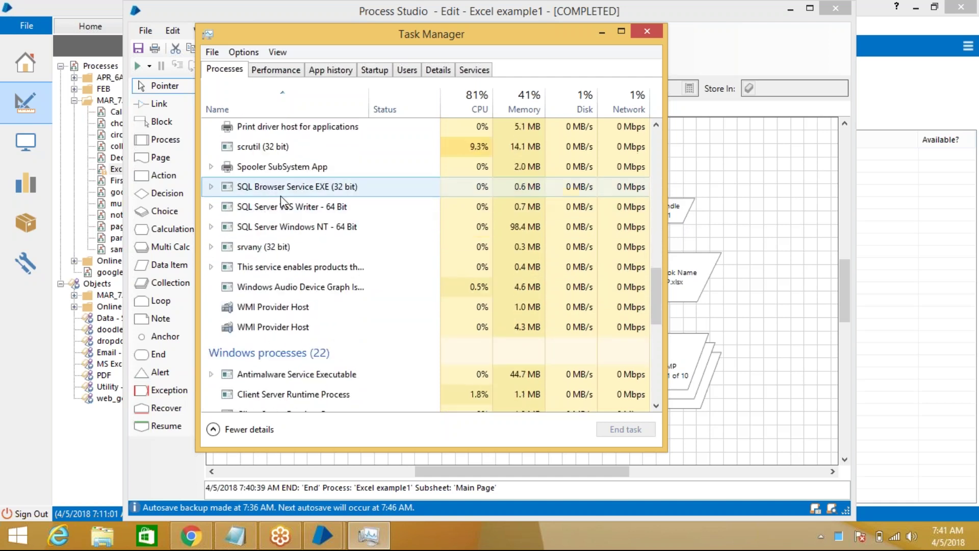
{"action": "scroll", "coordinate": [281, 196], "scroll_direction": "up", "scroll_amount": 3}
{"action": "scroll", "coordinate": [286, 212], "scroll_direction": "down", "scroll_amount": 1}
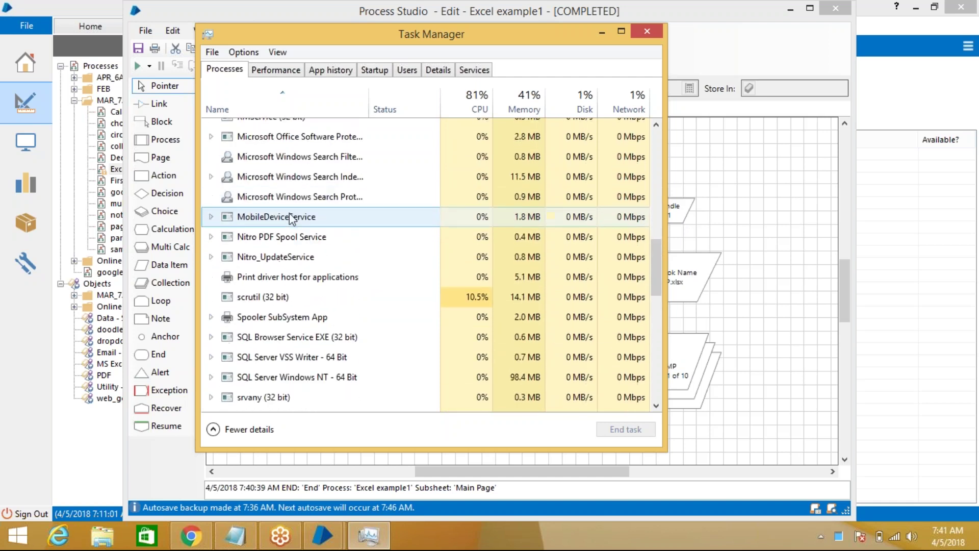
{"action": "scroll", "coordinate": [306, 225], "scroll_direction": "up", "scroll_amount": 2}
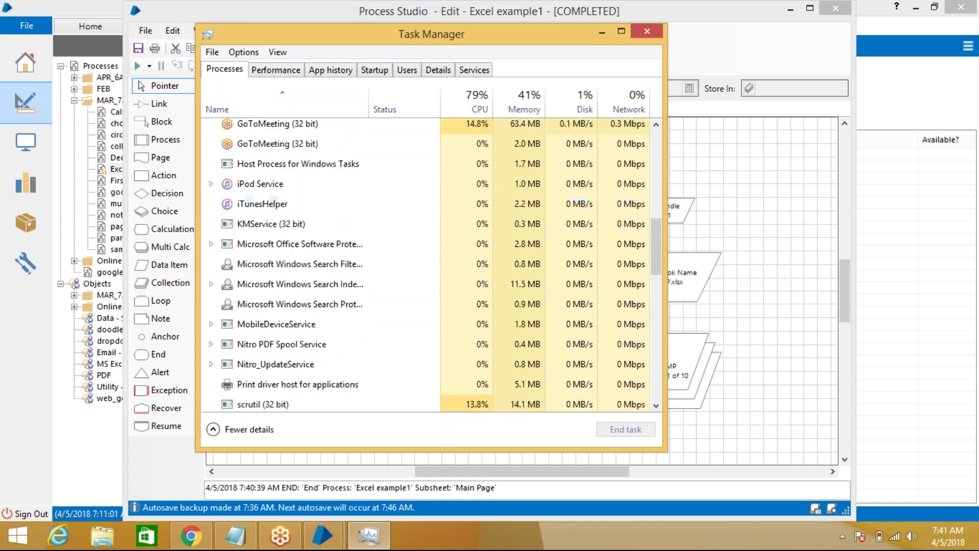
{"action": "left_click", "coordinate": [647, 30]}
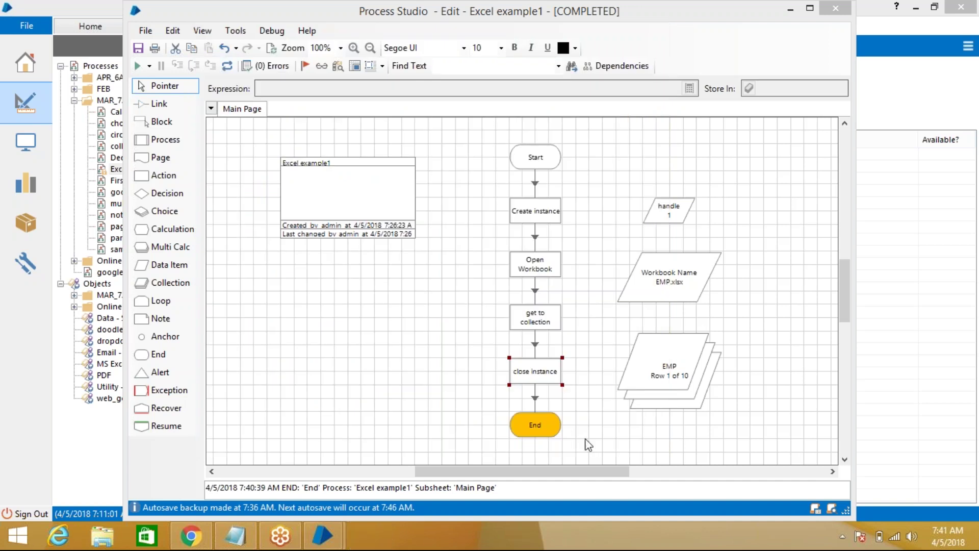
{"action": "left_click", "coordinate": [232, 72]}
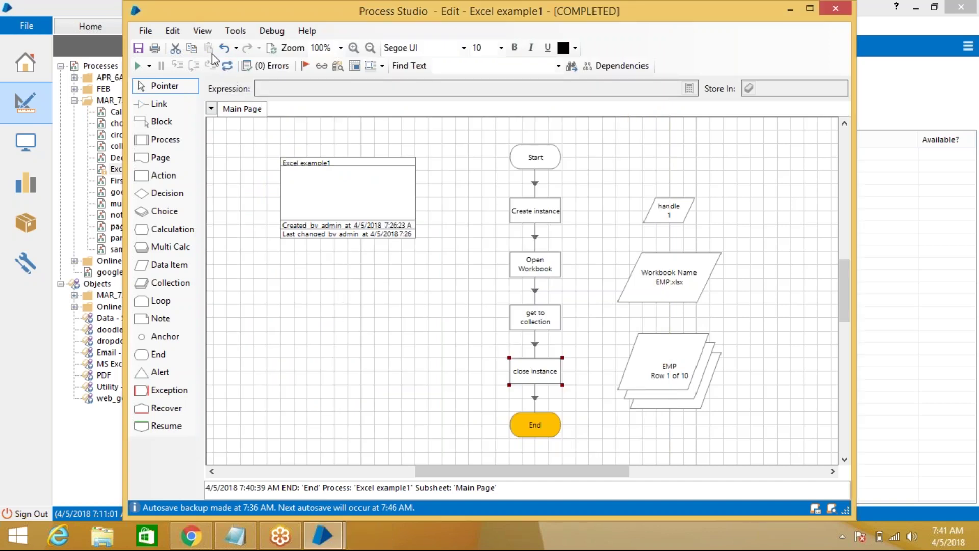
{"action": "left_click", "coordinate": [227, 66]}
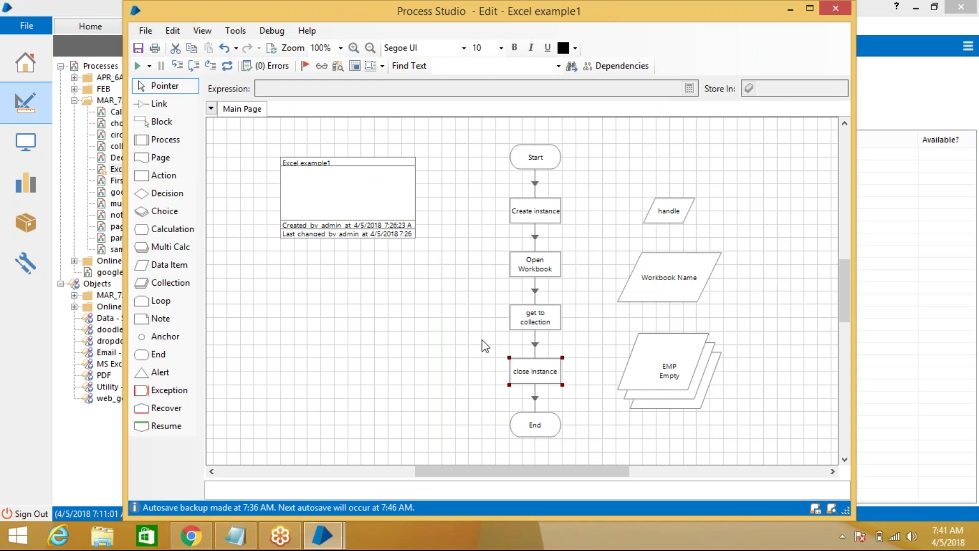